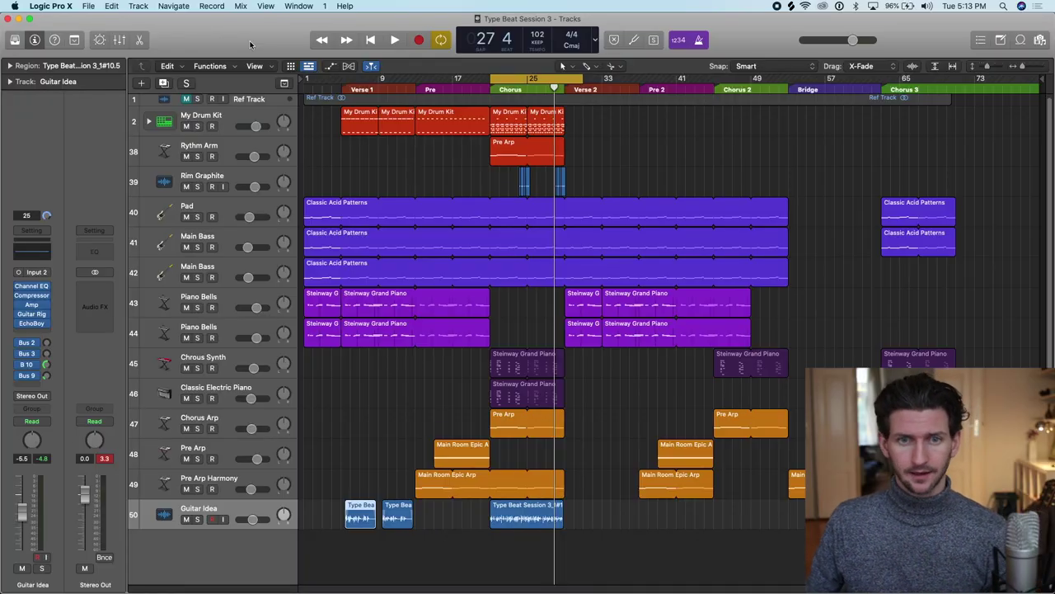
- Create a new software instrument track and move it to position 2
{"action": "left_click", "coordinate": [138, 5]}
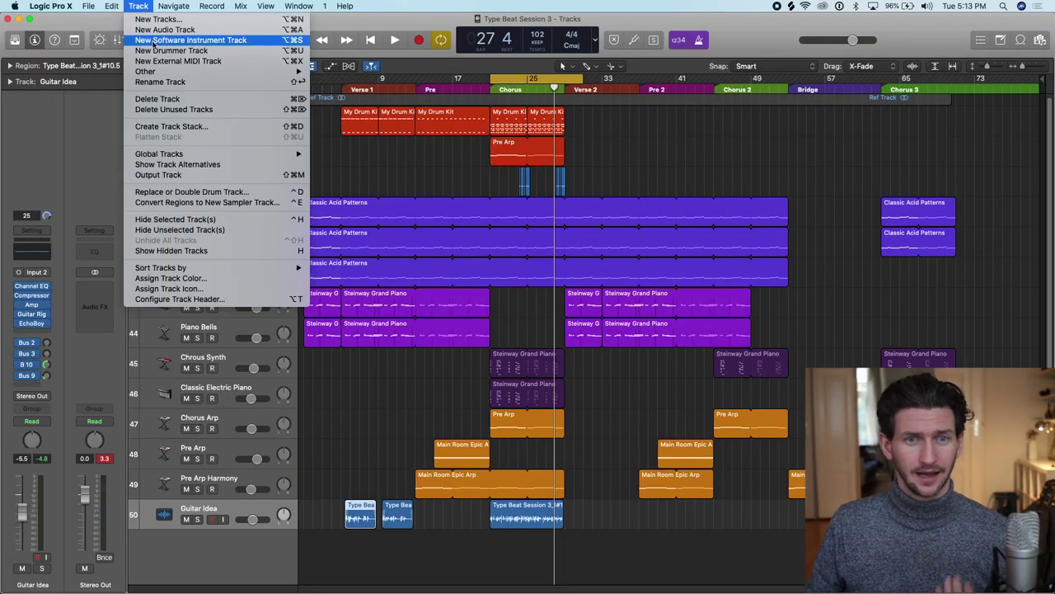
{"action": "key", "text": "Escape"}
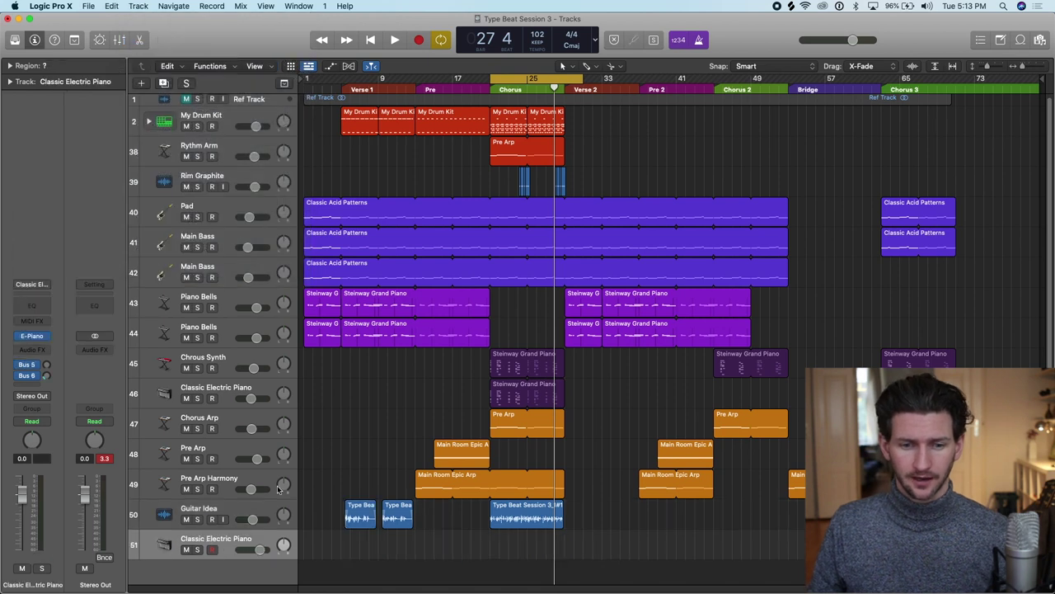
{"action": "left_click_drag", "start_coordinate": [264, 545], "coordinate": [277, 111]}
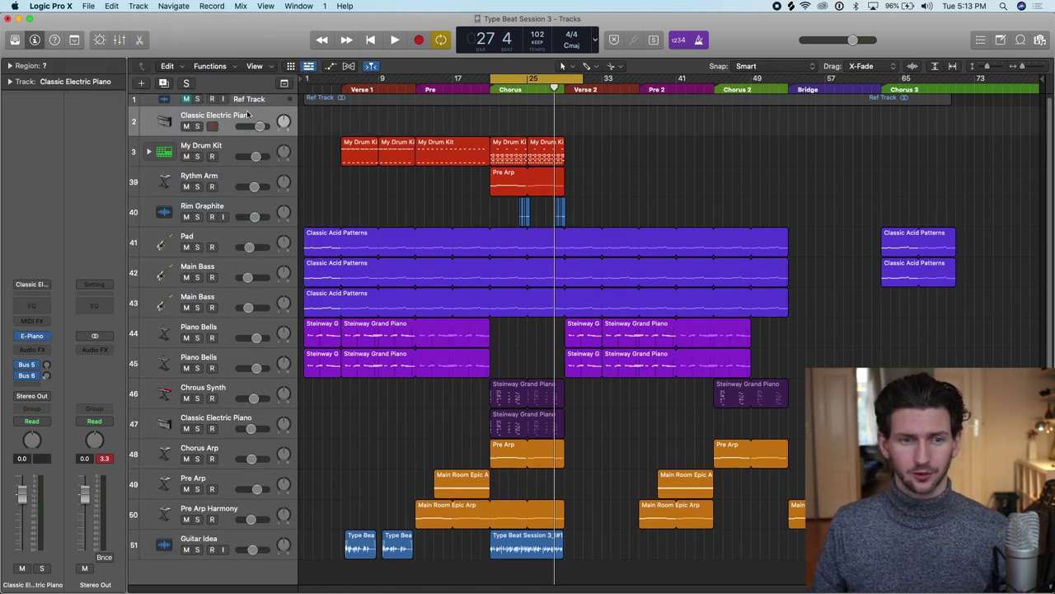
- Audition guitar sounds from the Library and load Classic Clean onto track 2
{"action": "left_click", "coordinate": [16, 39]}
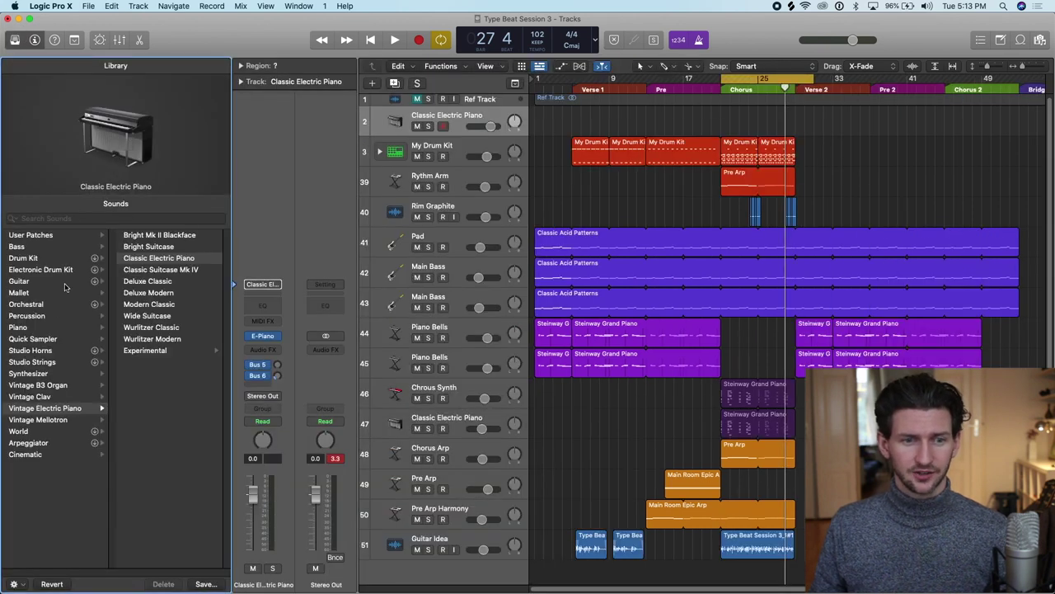
{"action": "left_click", "coordinate": [65, 284]}
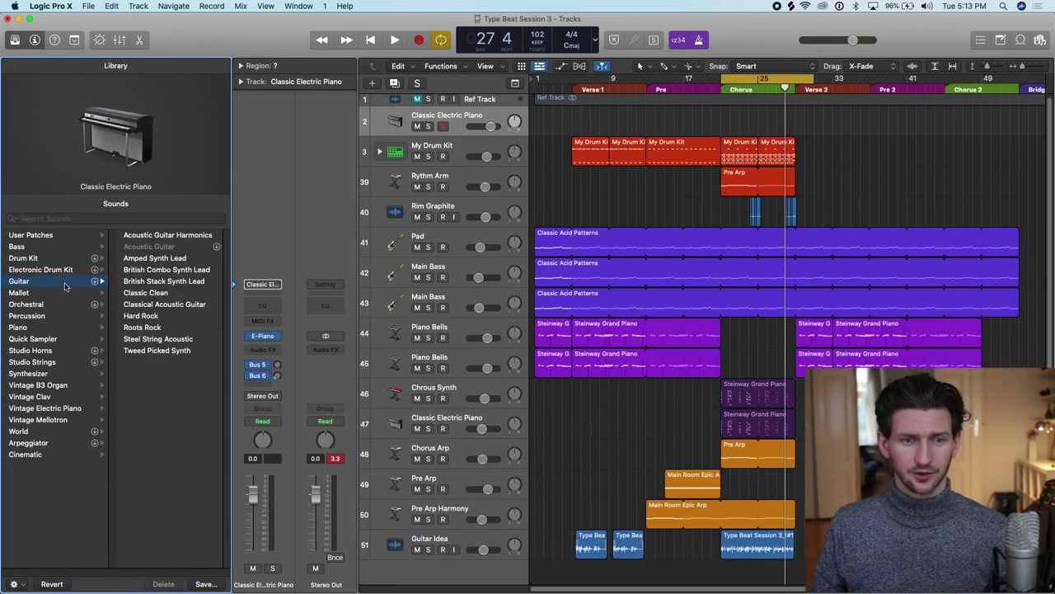
{"action": "left_click", "coordinate": [170, 259]}
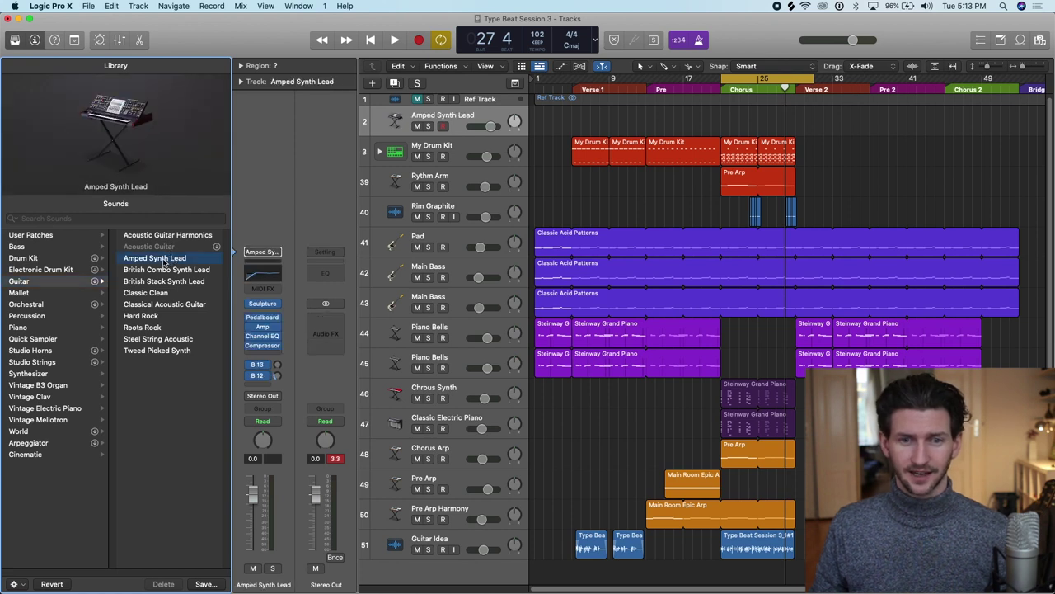
{"action": "left_click", "coordinate": [169, 270]}
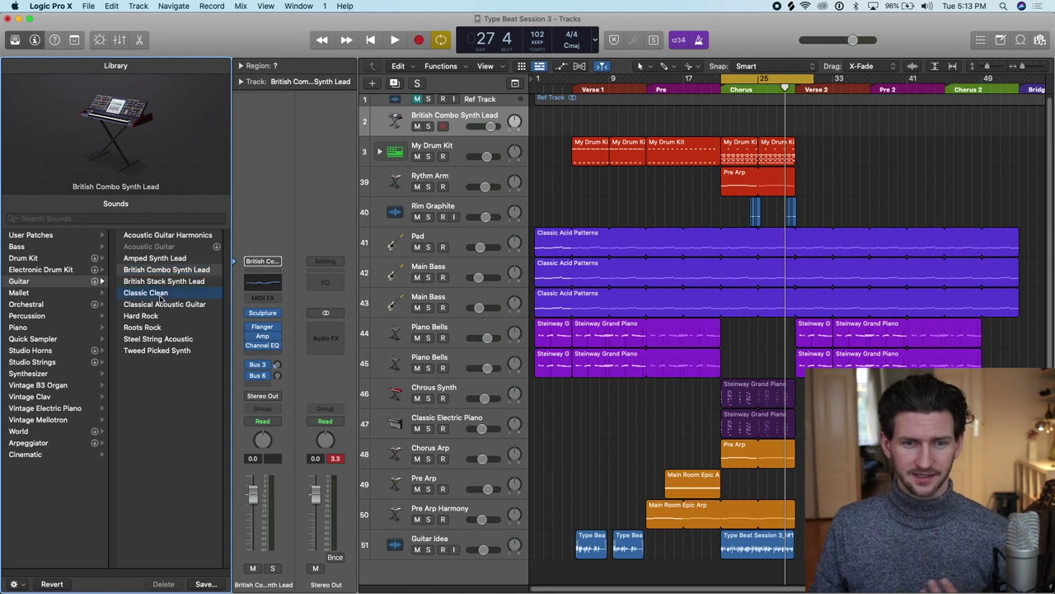
{"action": "left_click", "coordinate": [161, 295]}
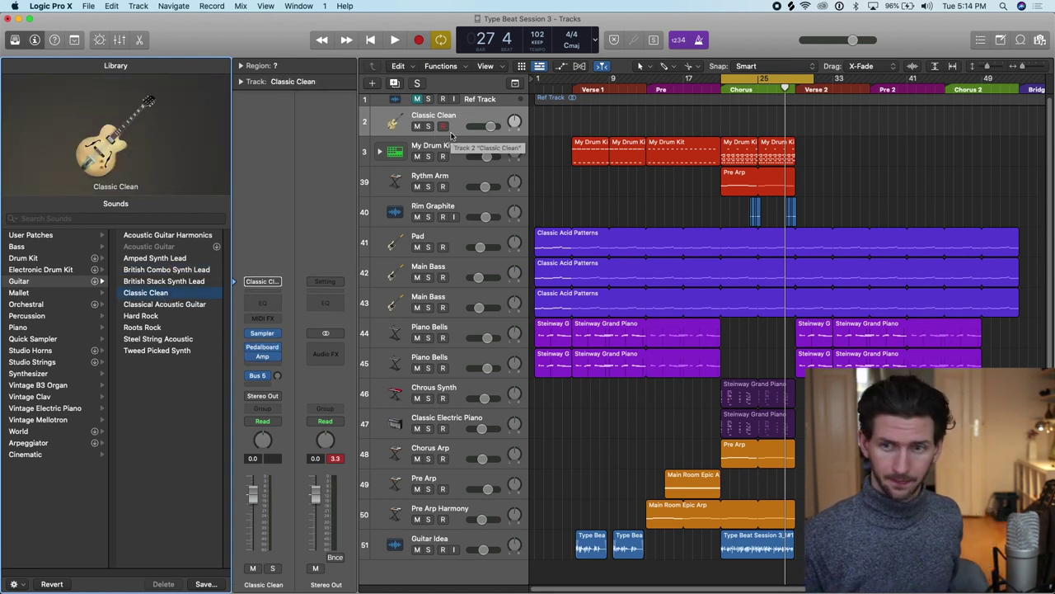
{"action": "key", "text": "XF86AudioRaiseVolume"}
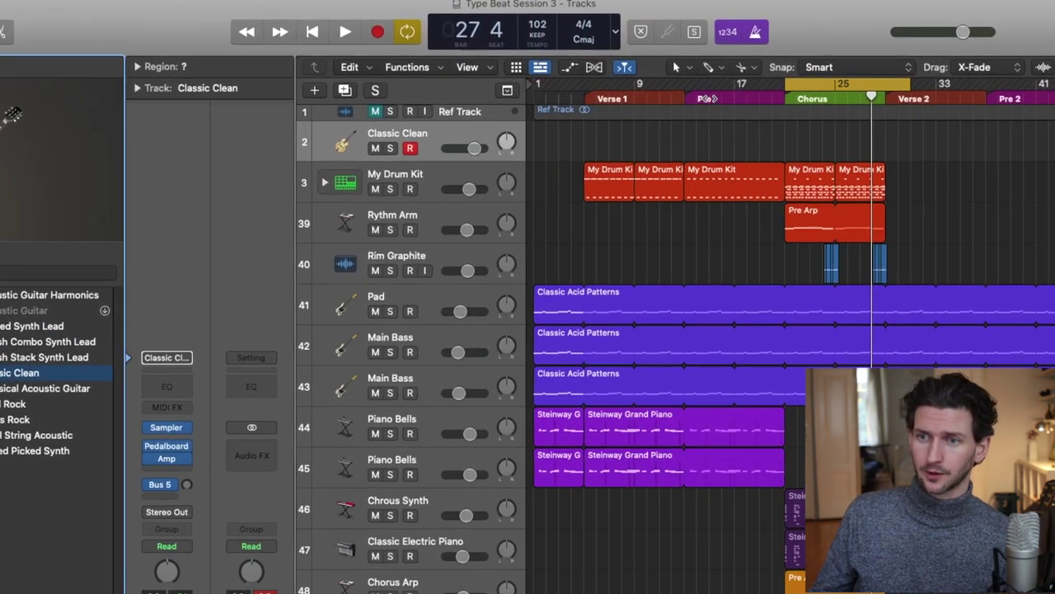
- Pencil a MIDI region on track 2, delete the duplicate, stretch it over the Chorus, and open it
{"action": "left_click", "coordinate": [665, 66]}
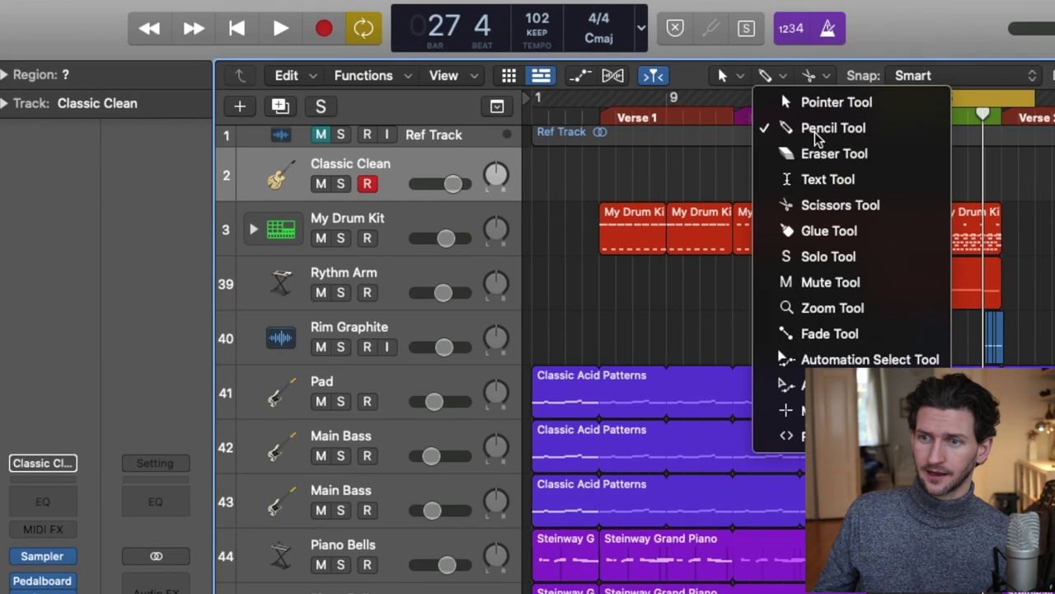
{"action": "left_click", "coordinate": [815, 132]}
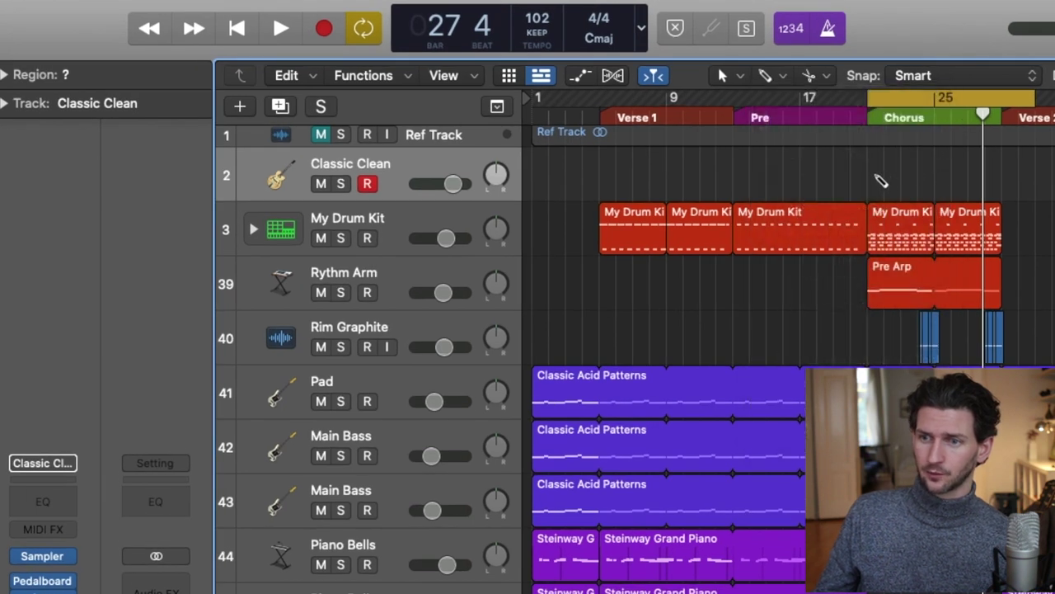
{"action": "left_click", "coordinate": [875, 174]}
{"action": "left_click", "coordinate": [927, 169]}
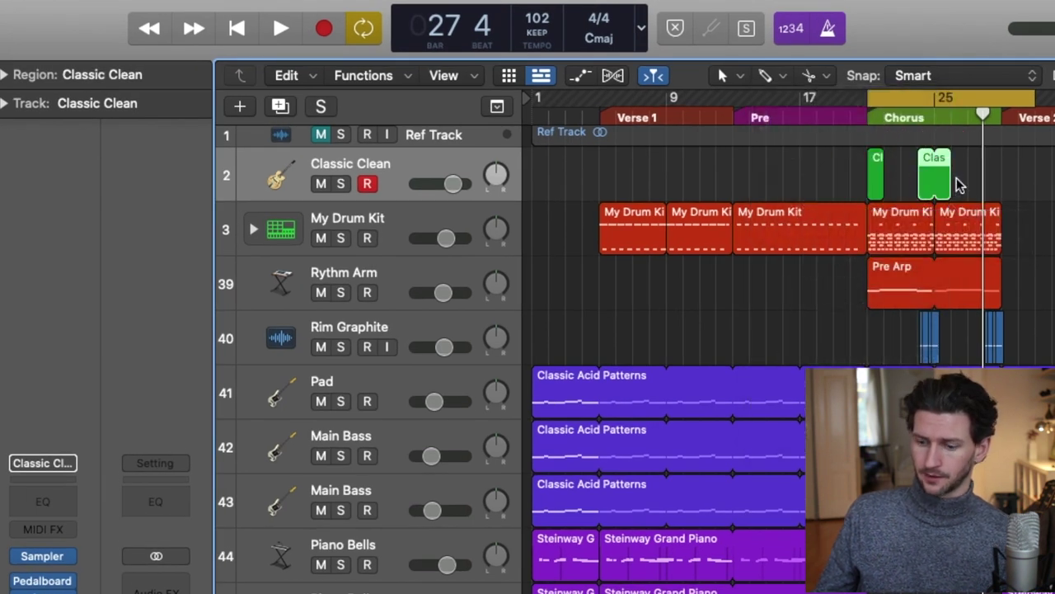
{"action": "key", "text": "Delete"}
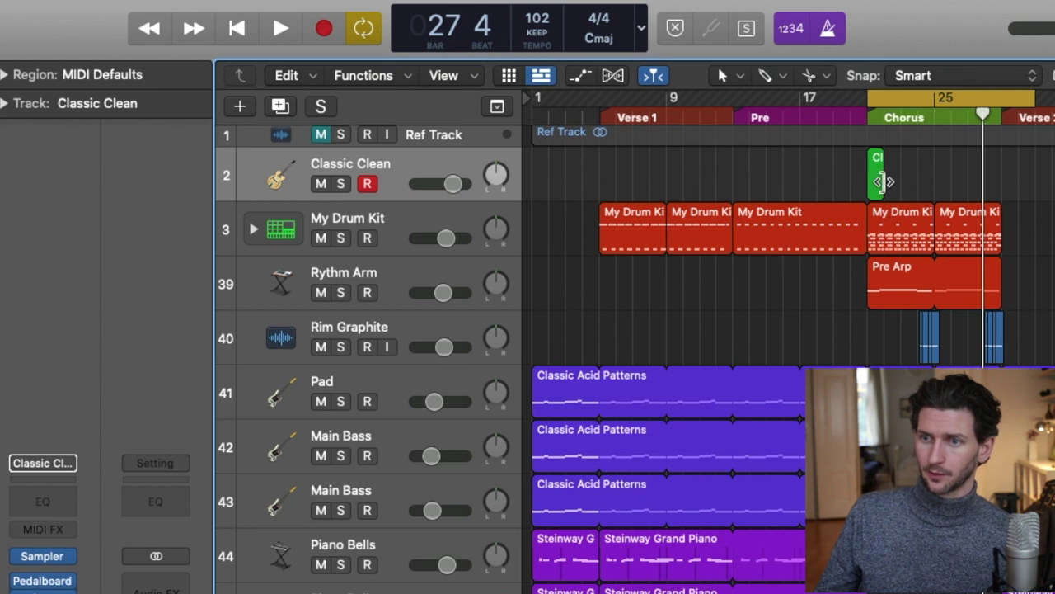
{"action": "left_click_drag", "start_coordinate": [884, 181], "coordinate": [1002, 188]}
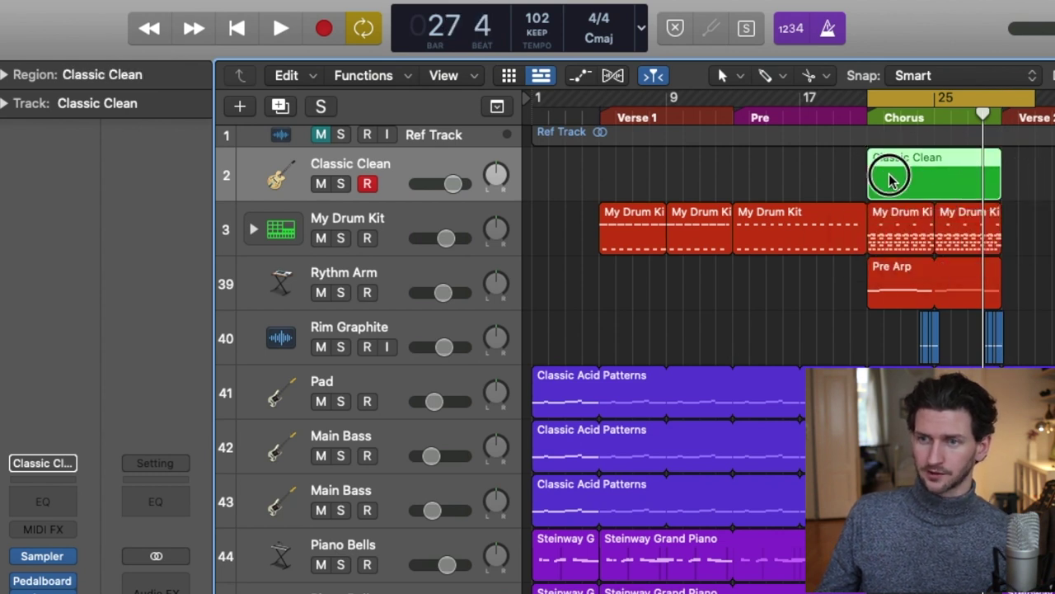
{"action": "double_click", "coordinate": [889, 174]}
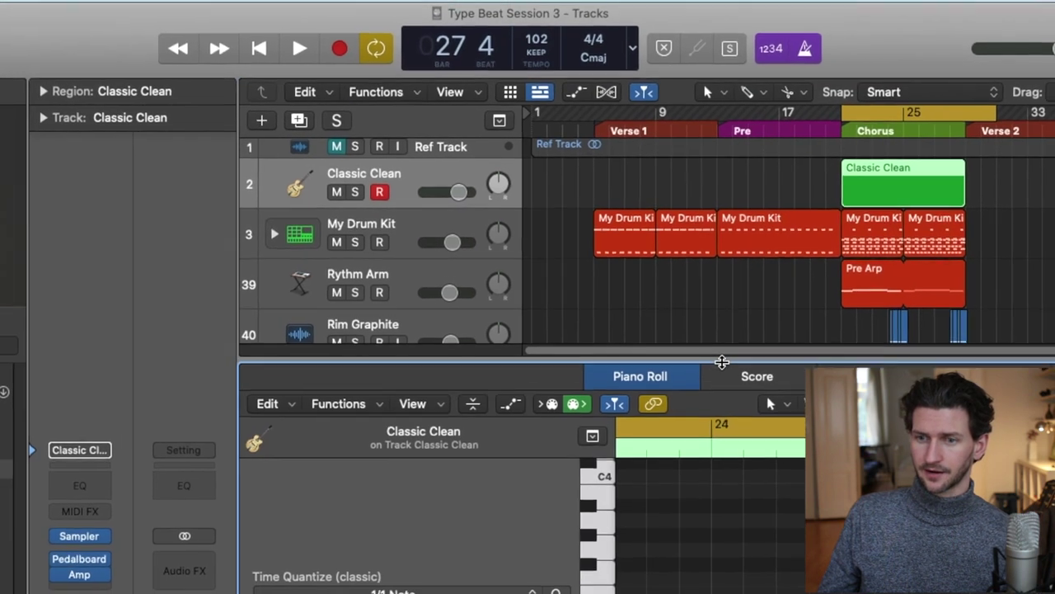
- Draw a note from bar 21 to about bar 24 and a D#3 note spanning bars 27–29
{"action": "key", "text": "i"}
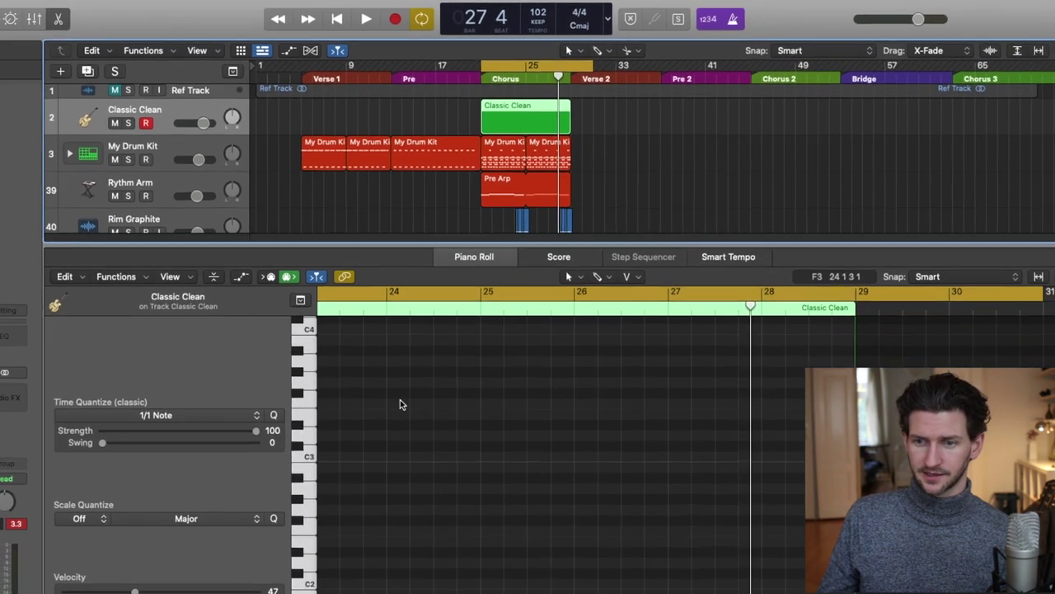
{"action": "key", "text": "super+Left"}
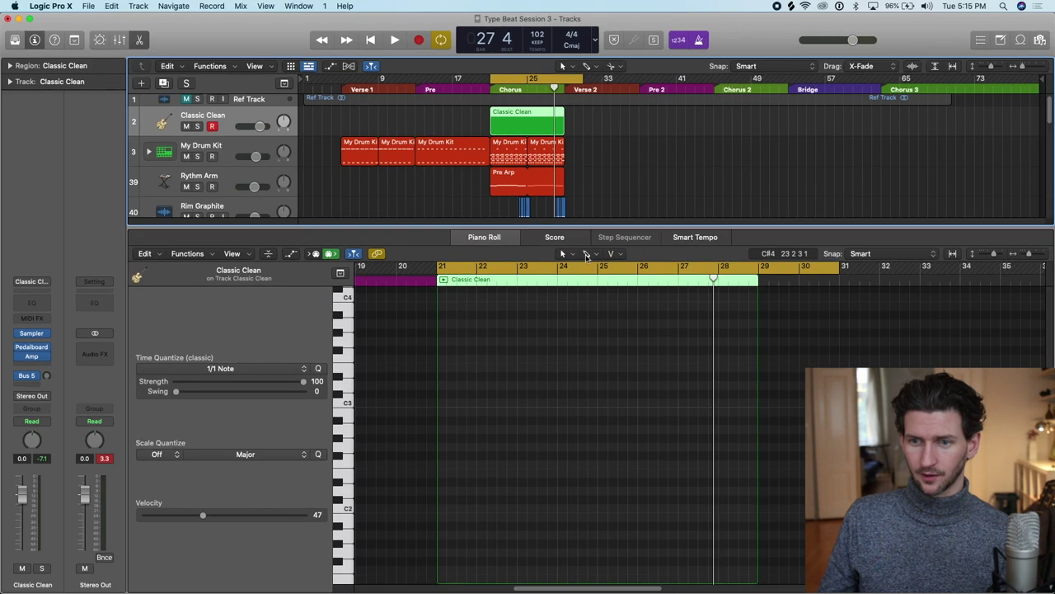
{"action": "left_click", "coordinate": [442, 413]}
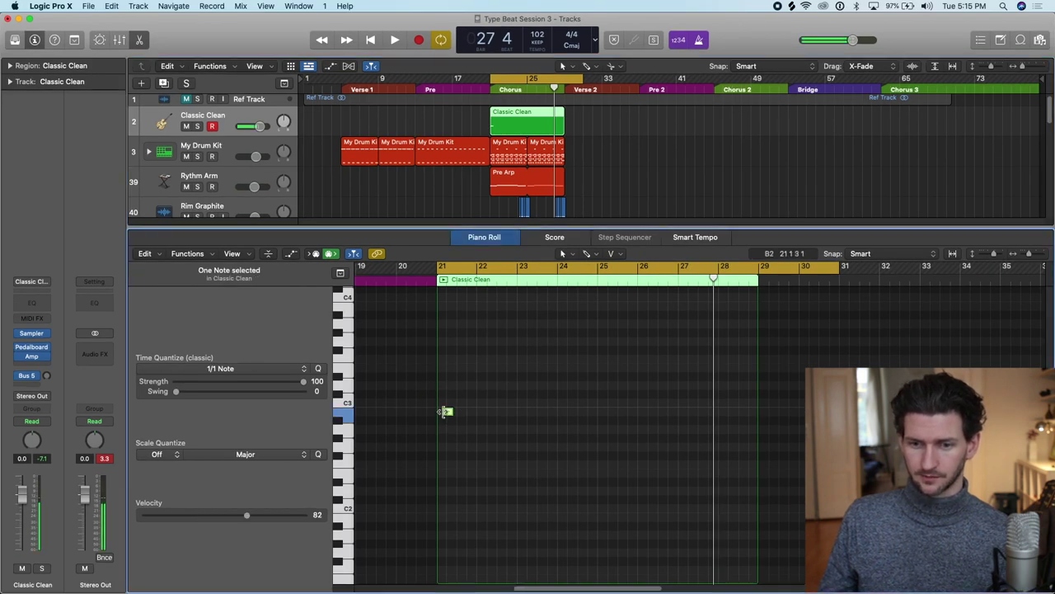
{"action": "mouse_move", "coordinate": [443, 414]}
{"action": "left_mouse_down"}
{"action": "mouse_move", "coordinate": [552, 409]}
{"action": "mouse_move", "coordinate": [577, 403]}
{"action": "mouse_move", "coordinate": [576, 387]}
{"action": "left_mouse_up"}
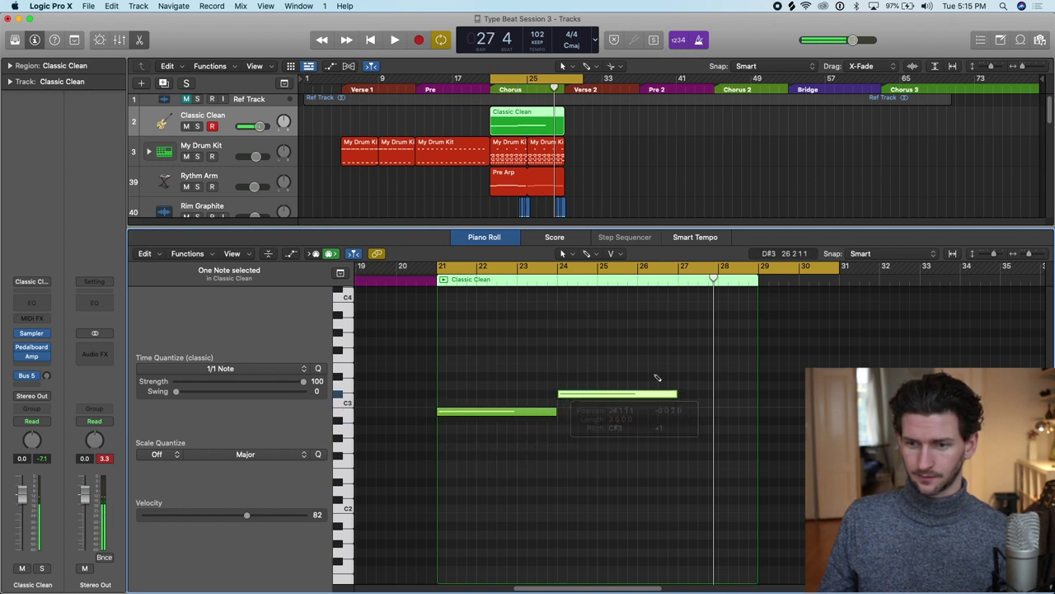
{"action": "left_click", "coordinate": [693, 377]}
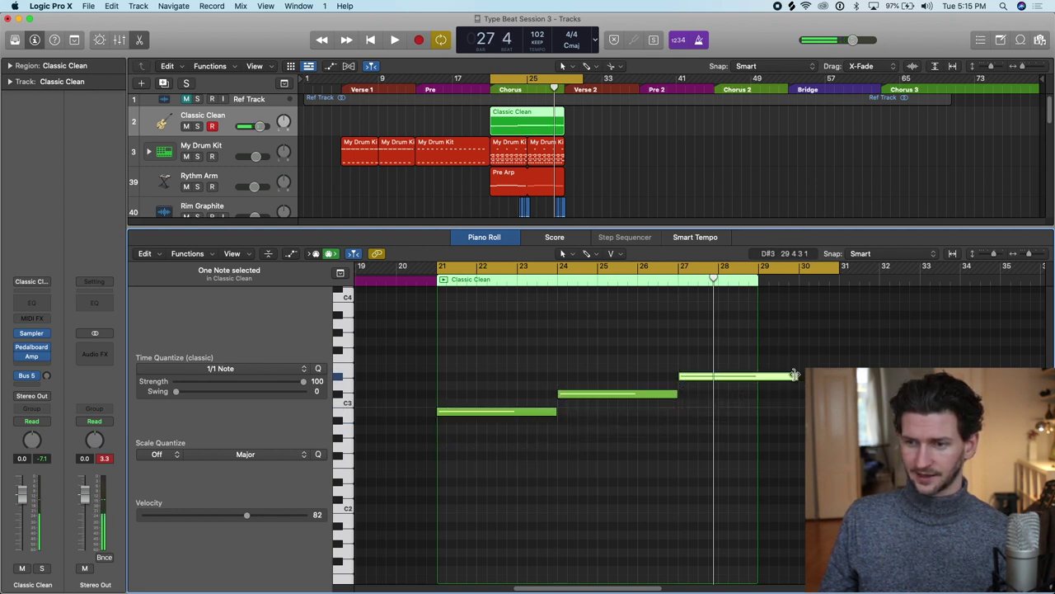
{"action": "left_click_drag", "start_coordinate": [795, 376], "coordinate": [746, 375]}
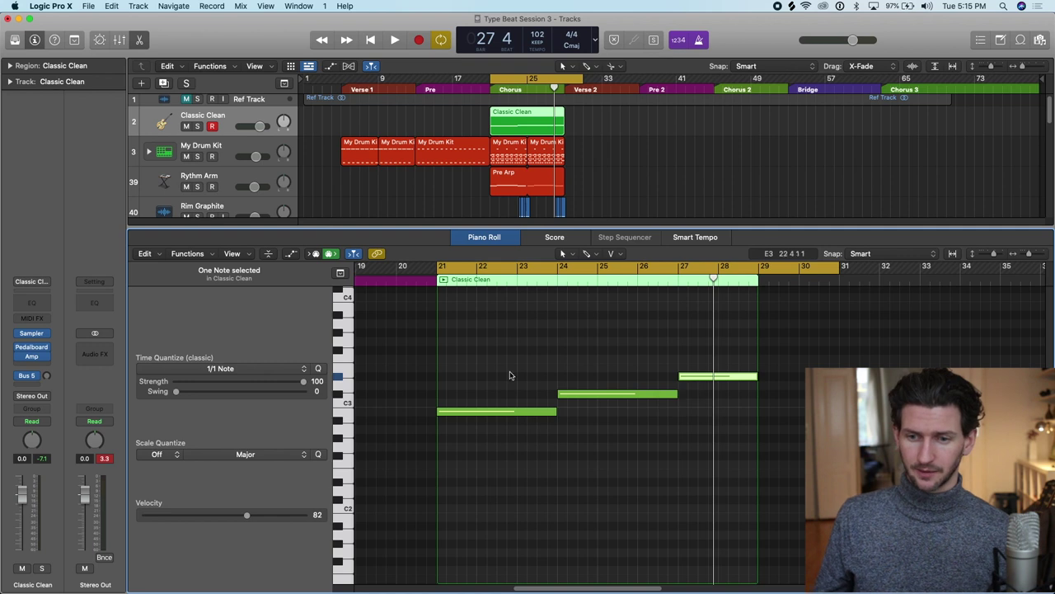
- Shrink the low note and a C3 note into tiny notes at bar 21
{"action": "left_click_drag", "start_coordinate": [556, 414], "coordinate": [442, 411]}
{"action": "left_click_drag", "start_coordinate": [589, 397], "coordinate": [478, 405]}
{"action": "left_click_drag", "start_coordinate": [560, 409], "coordinate": [452, 404]}
- Paint a row of notes from bar 21 to 26 with the Brush and set Time Quantize to 1/16 Note
{"action": "key", "text": "t"}
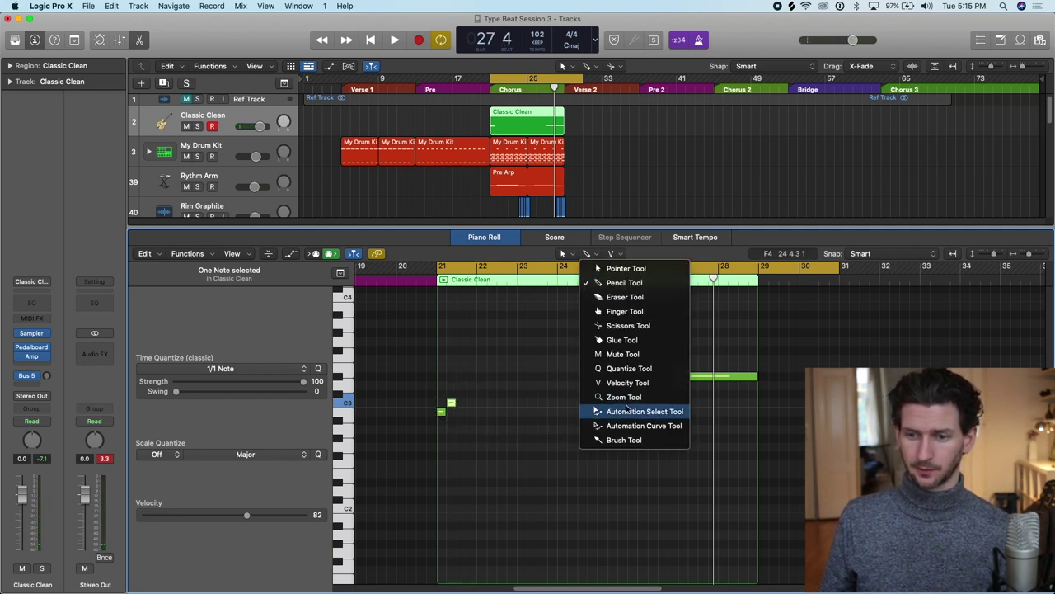
{"action": "left_click", "coordinate": [619, 438]}
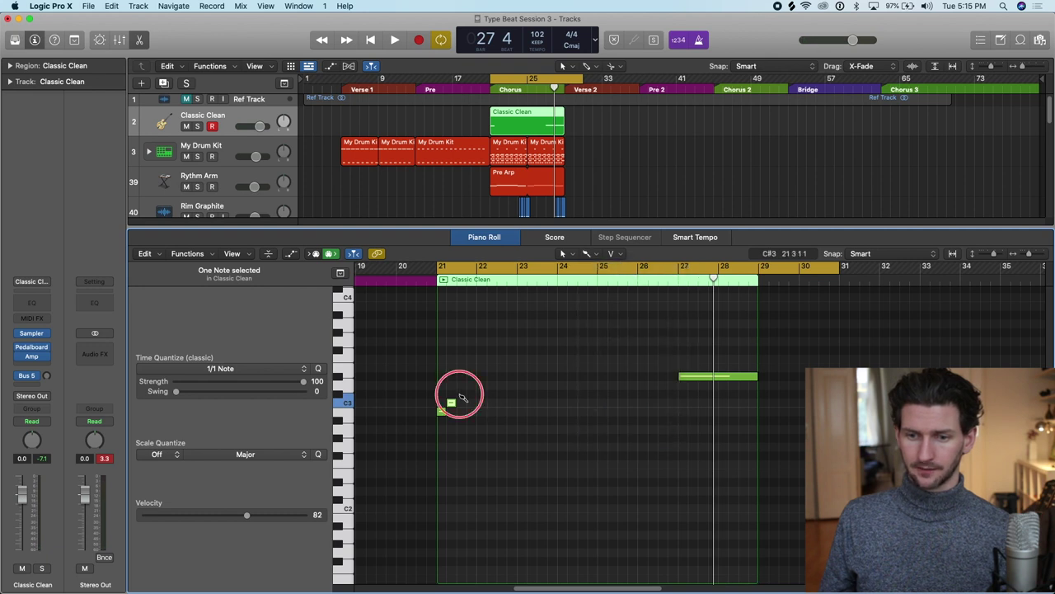
{"action": "left_click_drag", "start_coordinate": [455, 396], "coordinate": [637, 393]}
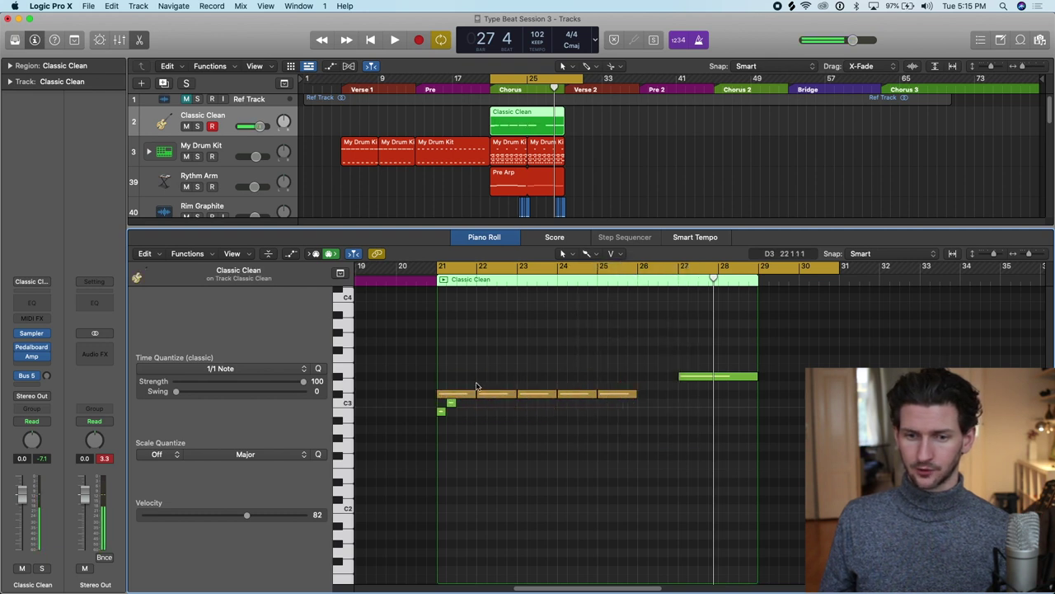
{"action": "left_click", "coordinate": [256, 368]}
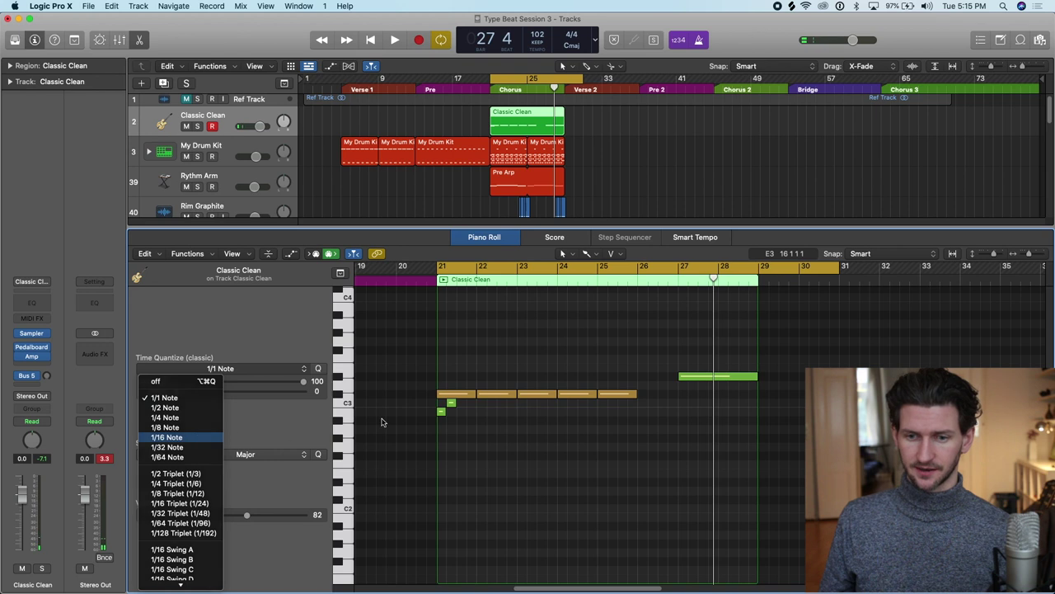
{"action": "key", "text": "Return"}
- Erase the painted row, the D#3 note and an extra note, leaving one short note at bar 21
{"action": "left_click_drag", "start_coordinate": [461, 399], "coordinate": [632, 401]}
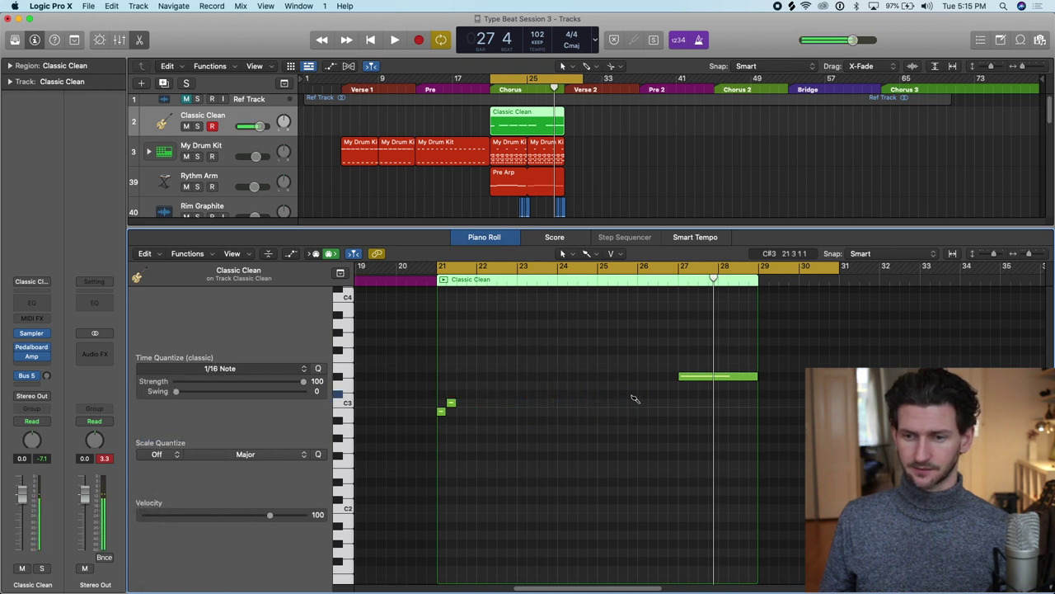
{"action": "left_click", "coordinate": [701, 377]}
{"action": "left_click", "coordinate": [452, 402]}
{"action": "left_click", "coordinate": [442, 411]}
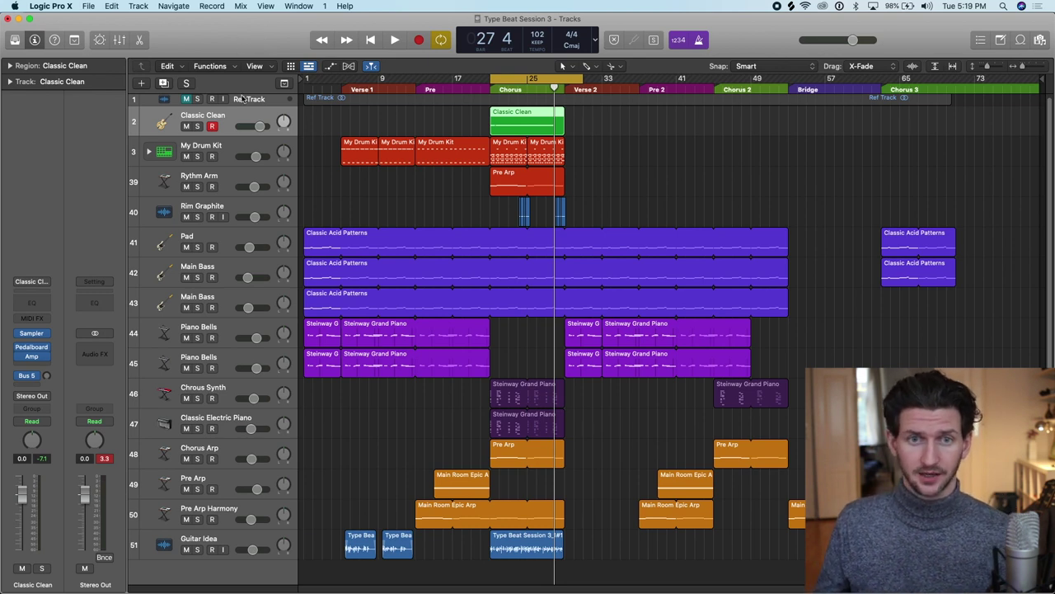
- Rename the Audio 4 track to 'Acoustic Guitar'
{"action": "left_click", "coordinate": [143, 9]}
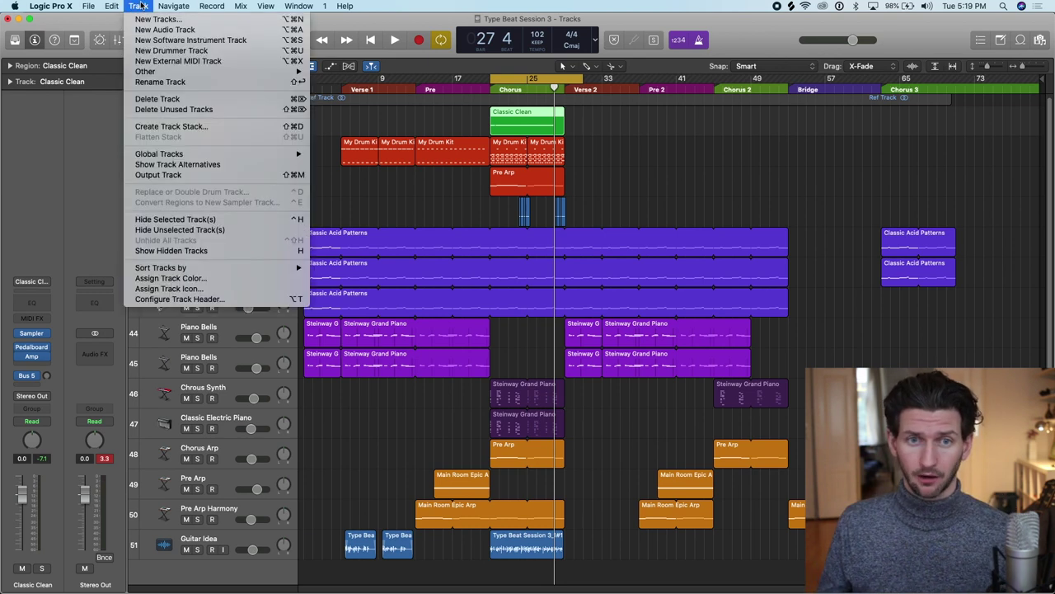
{"action": "left_click", "coordinate": [177, 37]}
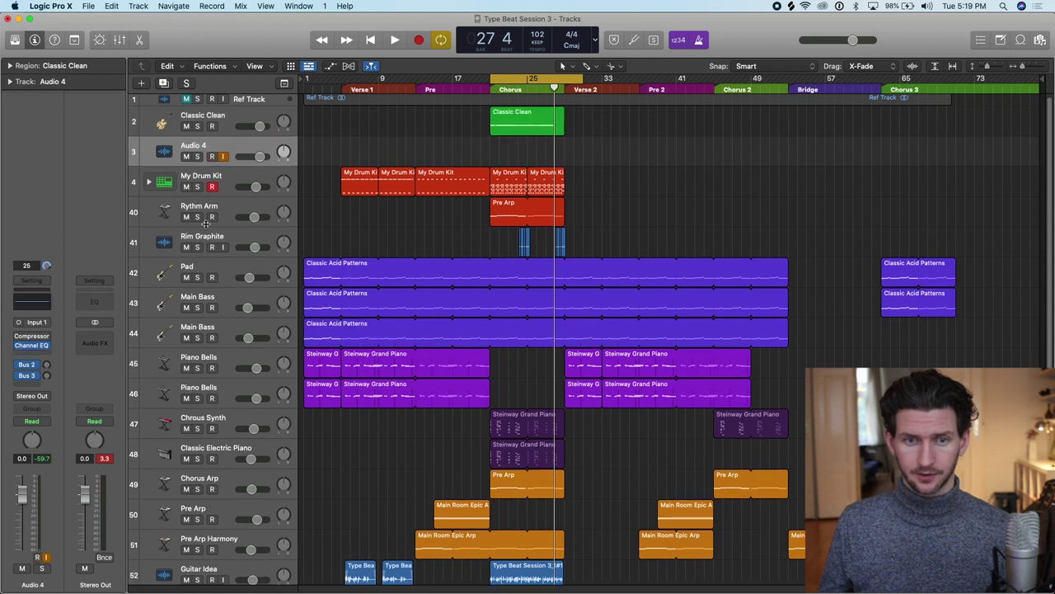
{"action": "double_click", "coordinate": [222, 144]}
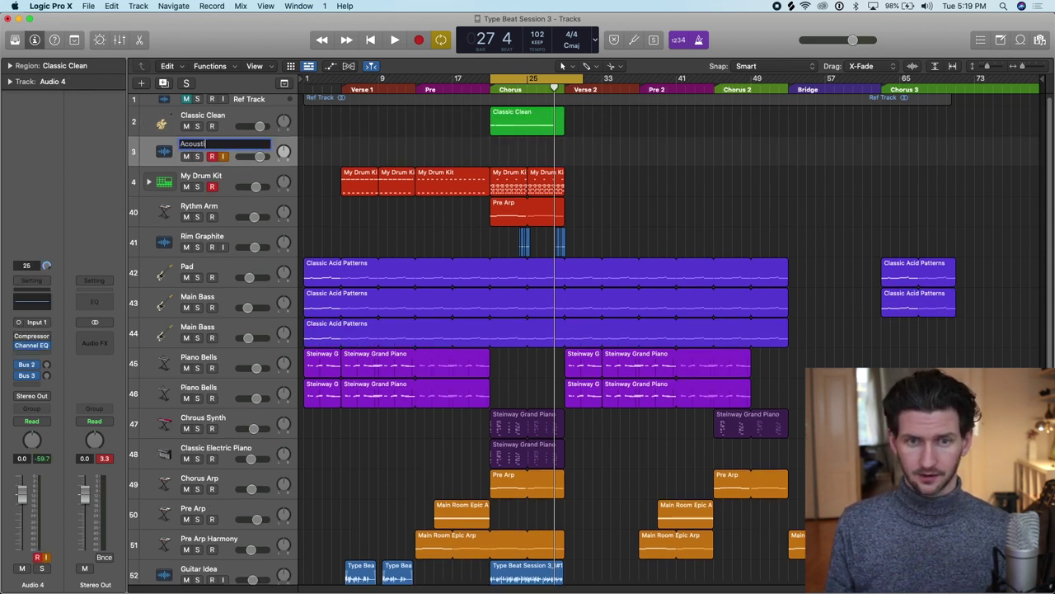
{"action": "type", "text": "Acoustic Guitar"}
{"action": "key", "text": "Return"}
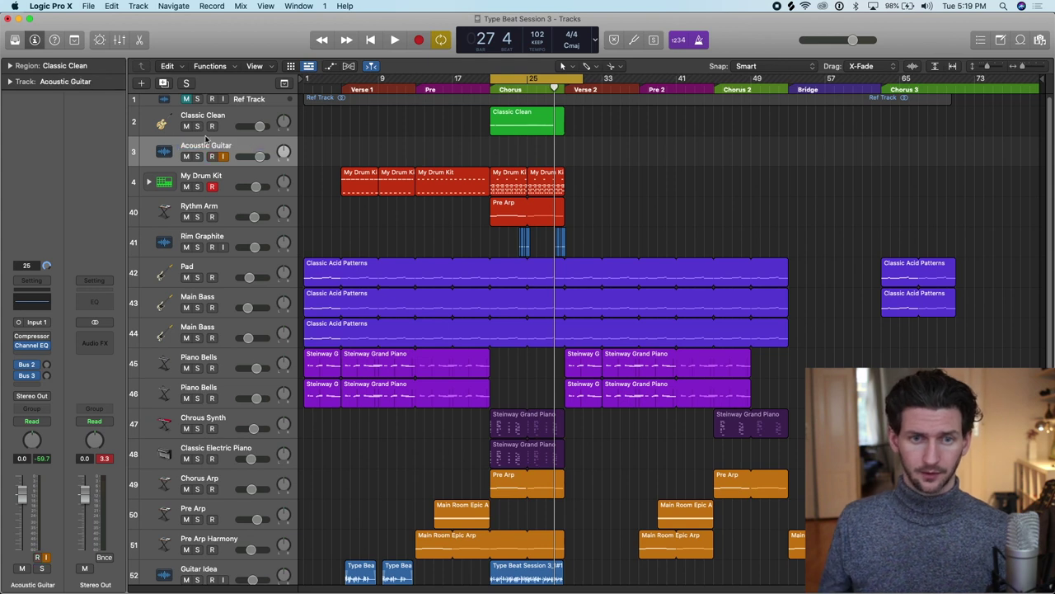
- Give Acoustic Guitar an acoustic guitar icon and move the playhead back to bar 21
{"action": "left_click", "coordinate": [164, 152]}
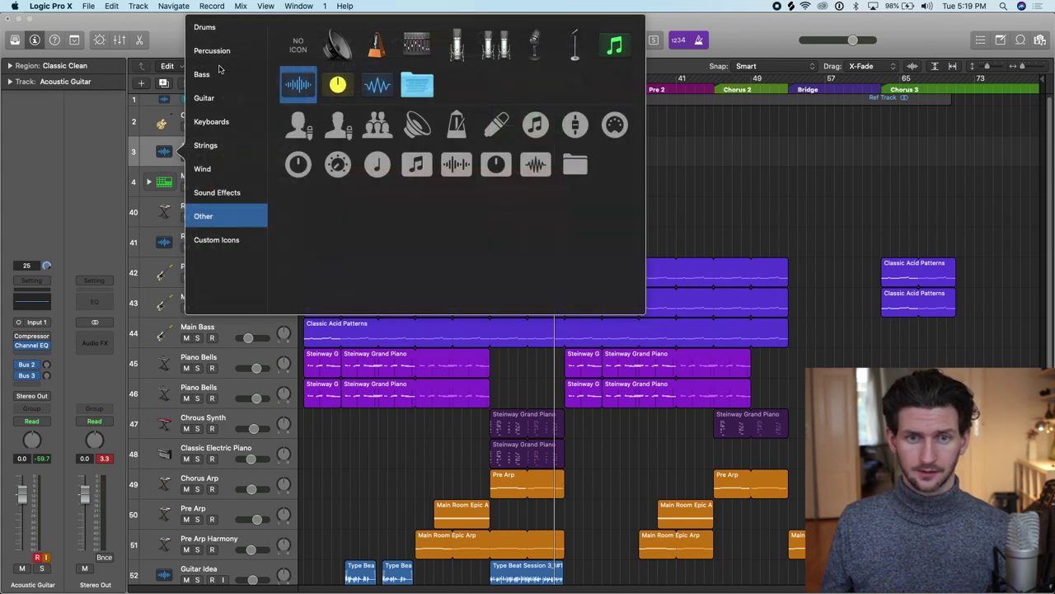
{"action": "left_click", "coordinate": [231, 104]}
{"action": "left_click", "coordinate": [291, 52]}
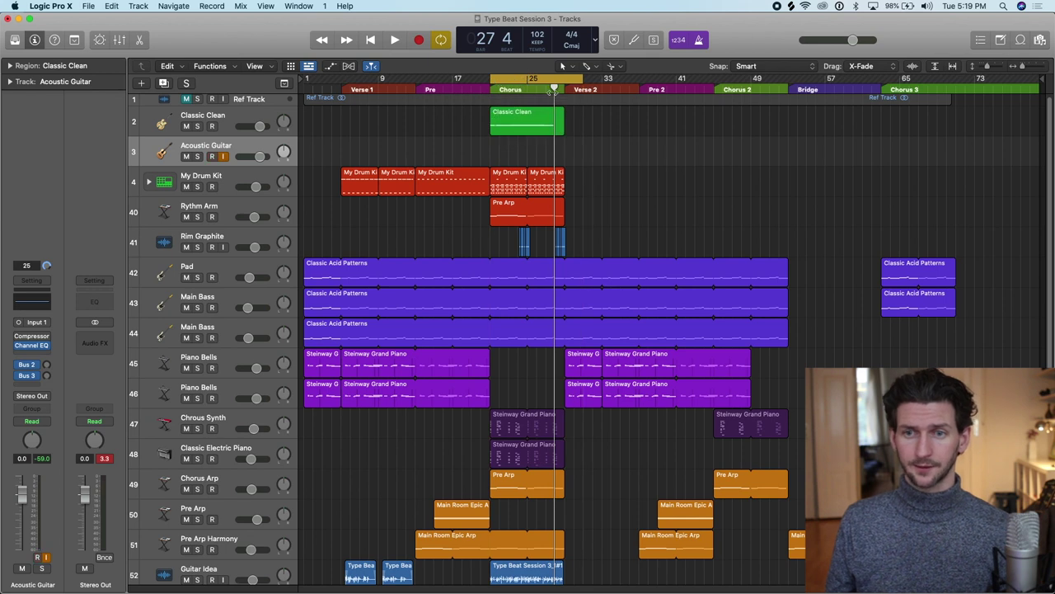
{"action": "left_click_drag", "start_coordinate": [554, 89], "coordinate": [490, 90]}
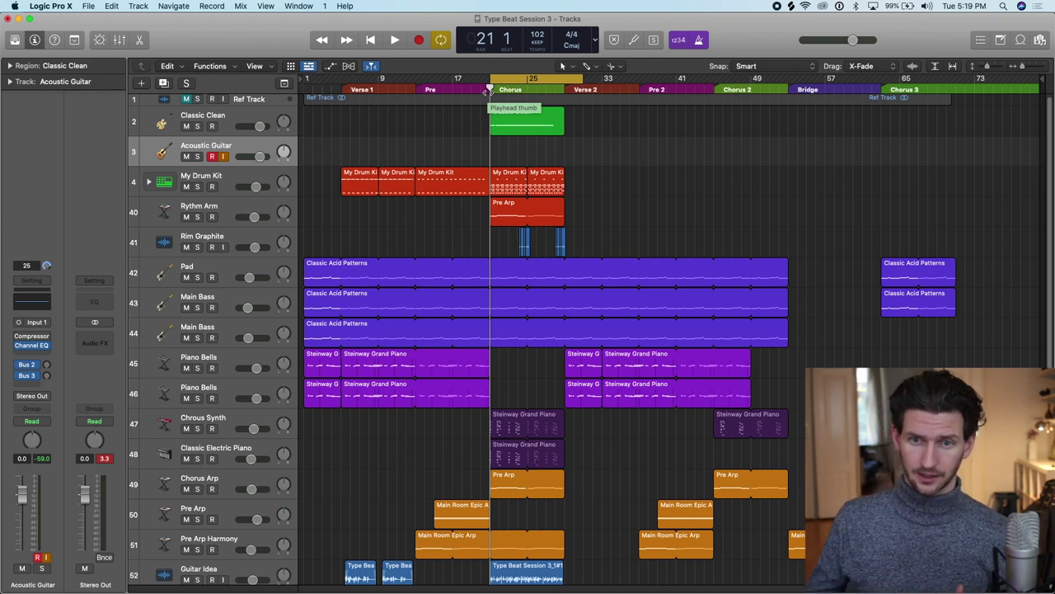
{"action": "left_click", "coordinate": [66, 6]}
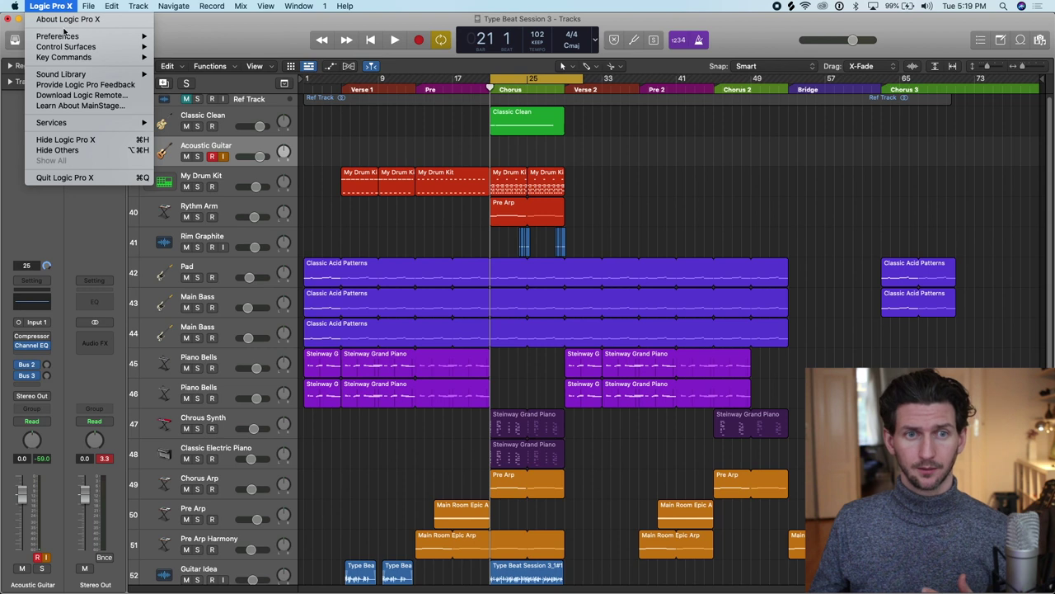
{"action": "mouse_move", "coordinate": [66, 37]}
{"action": "left_click", "coordinate": [198, 49]}
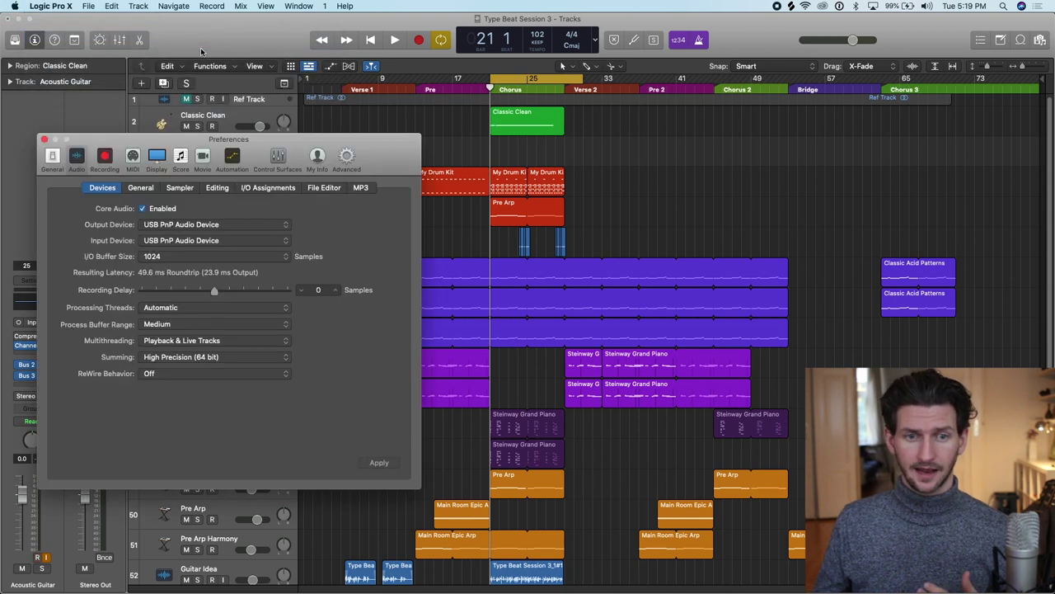
{"action": "left_click", "coordinate": [182, 240]}
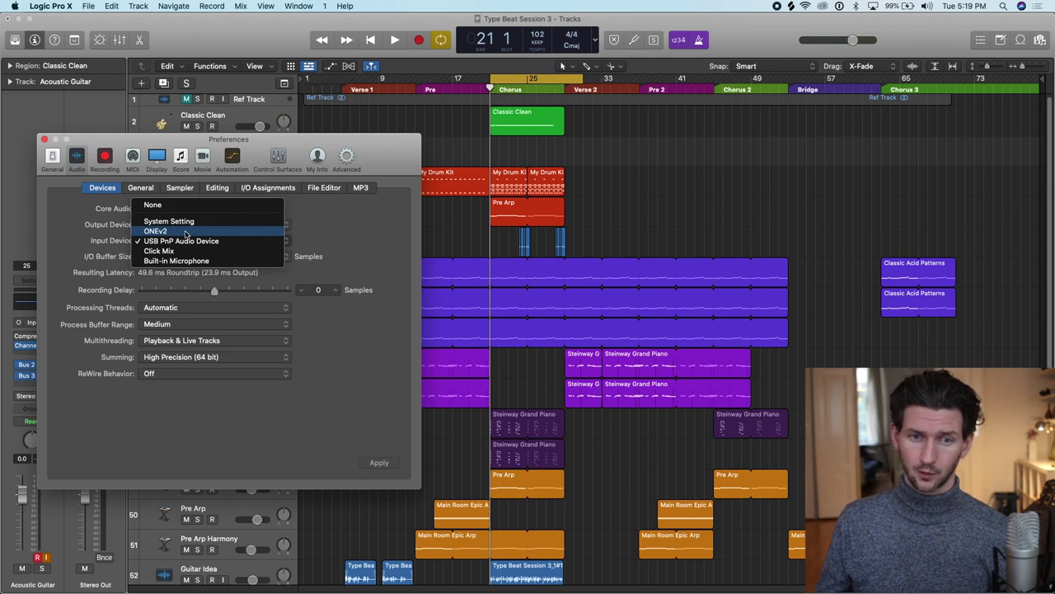
{"action": "left_click", "coordinate": [338, 232]}
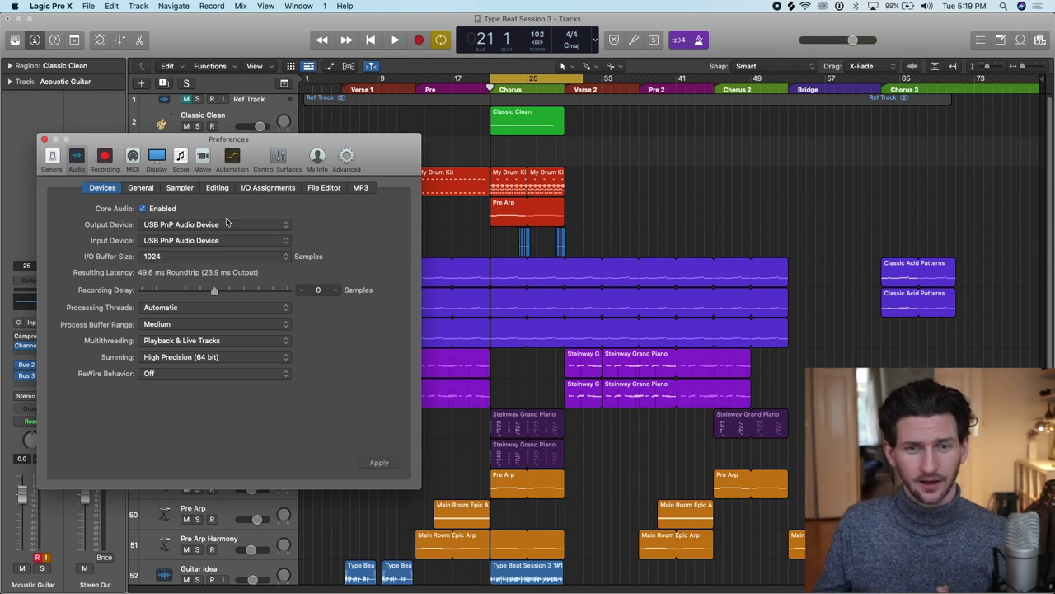
{"action": "left_click", "coordinate": [227, 224]}
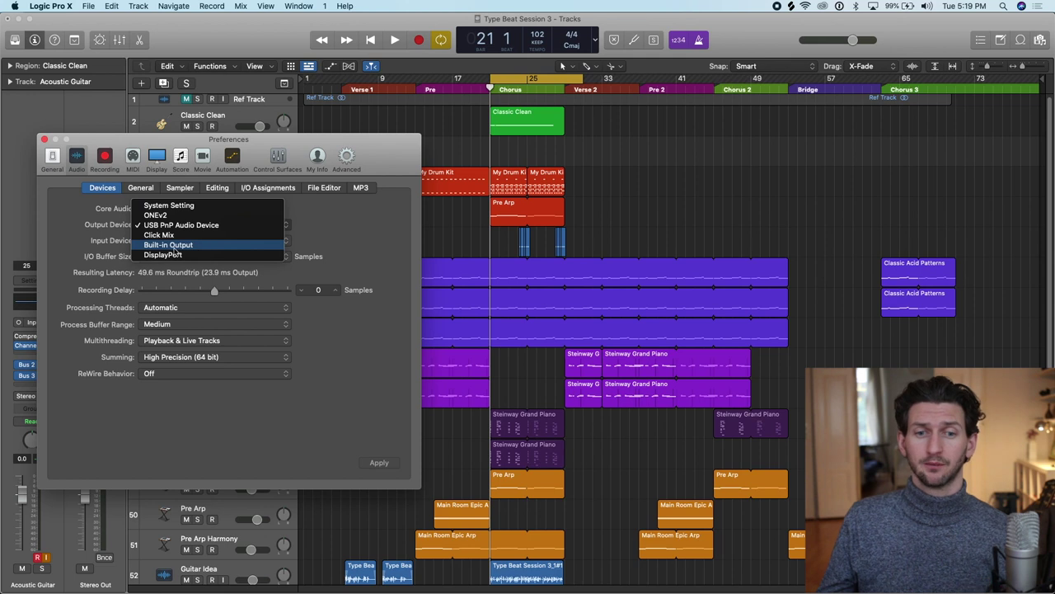
{"action": "left_click", "coordinate": [328, 232]}
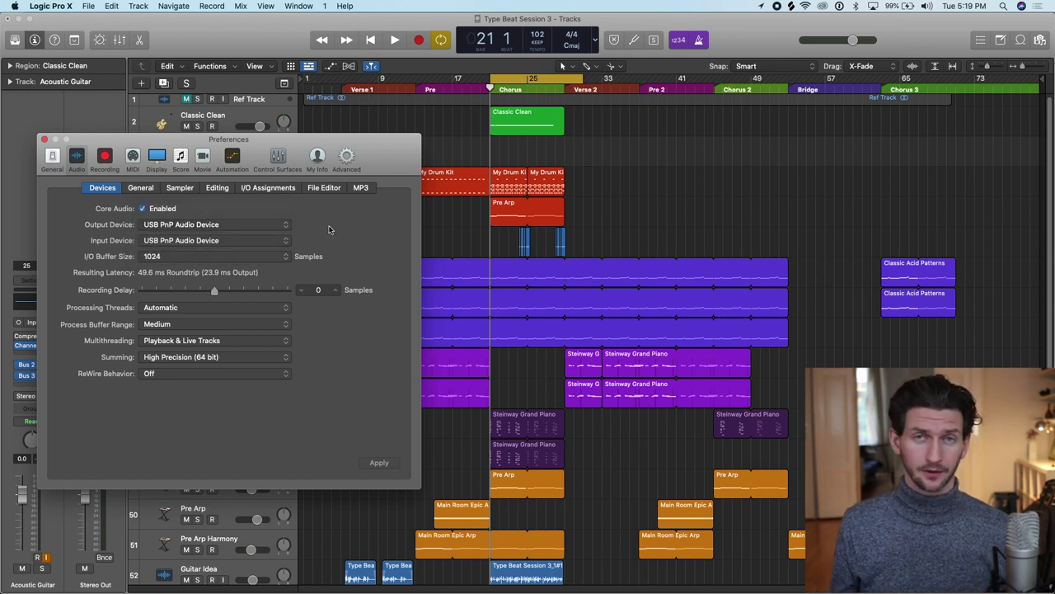
{"action": "key", "text": "super+w"}
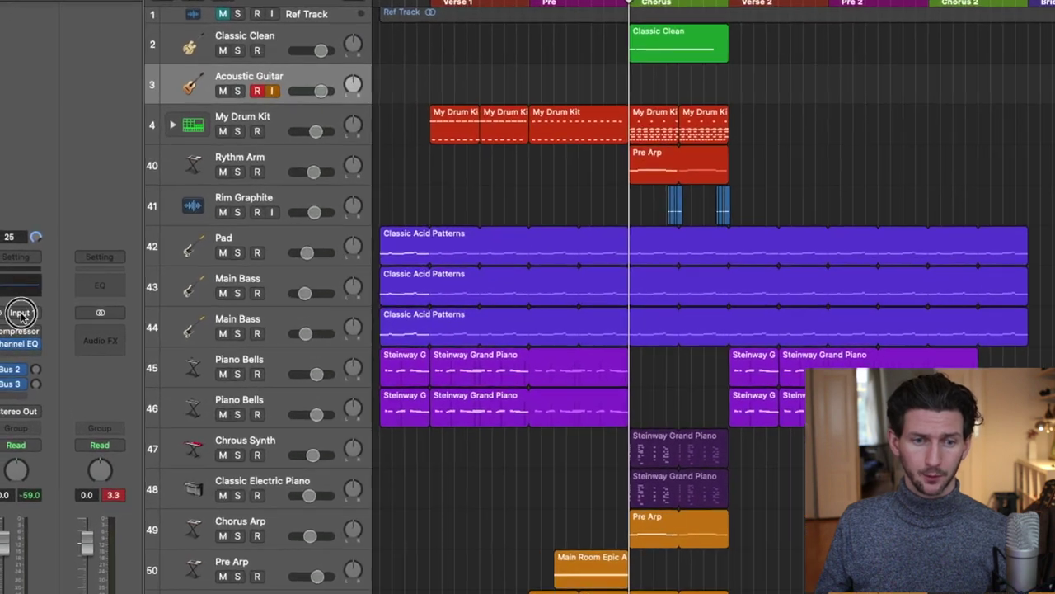
- Set the Acoustic Guitar channel input to Input 2 and arm the track for recording
{"action": "left_click", "coordinate": [37, 323]}
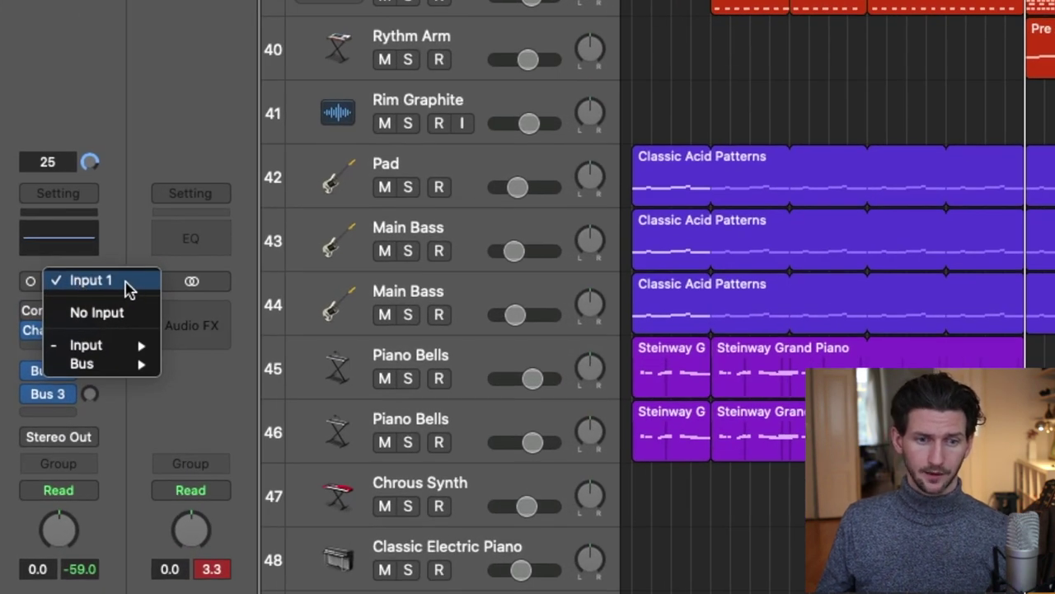
{"action": "mouse_move", "coordinate": [123, 344]}
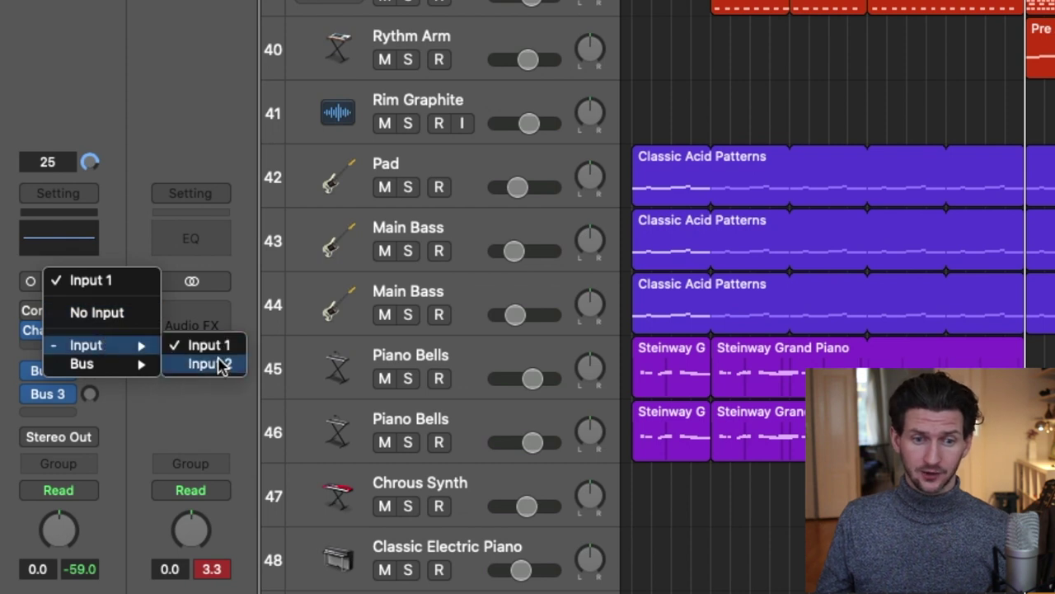
{"action": "left_click", "coordinate": [216, 364]}
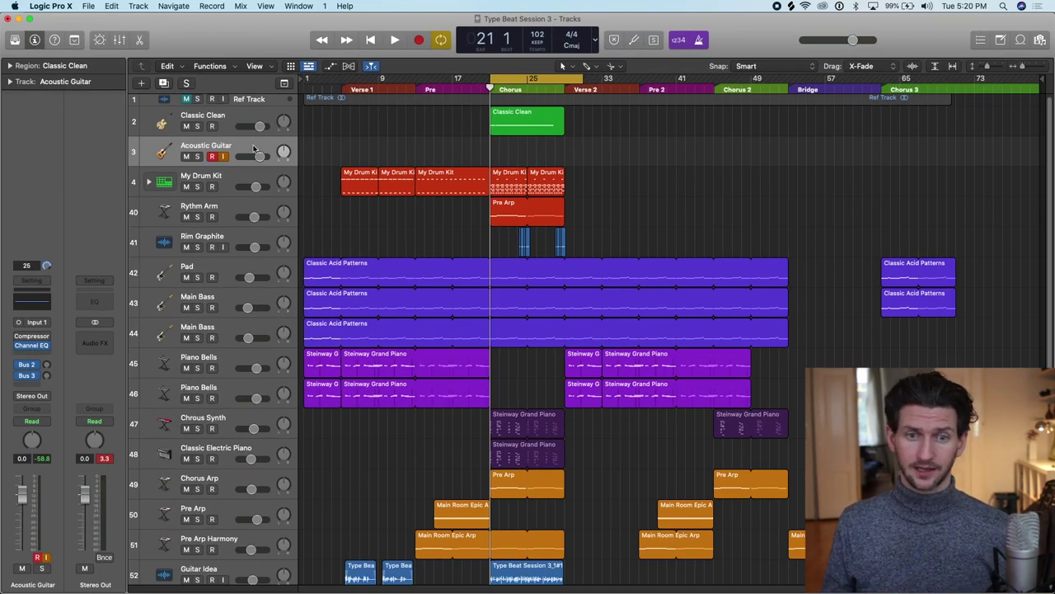
{"action": "left_click", "coordinate": [212, 156]}
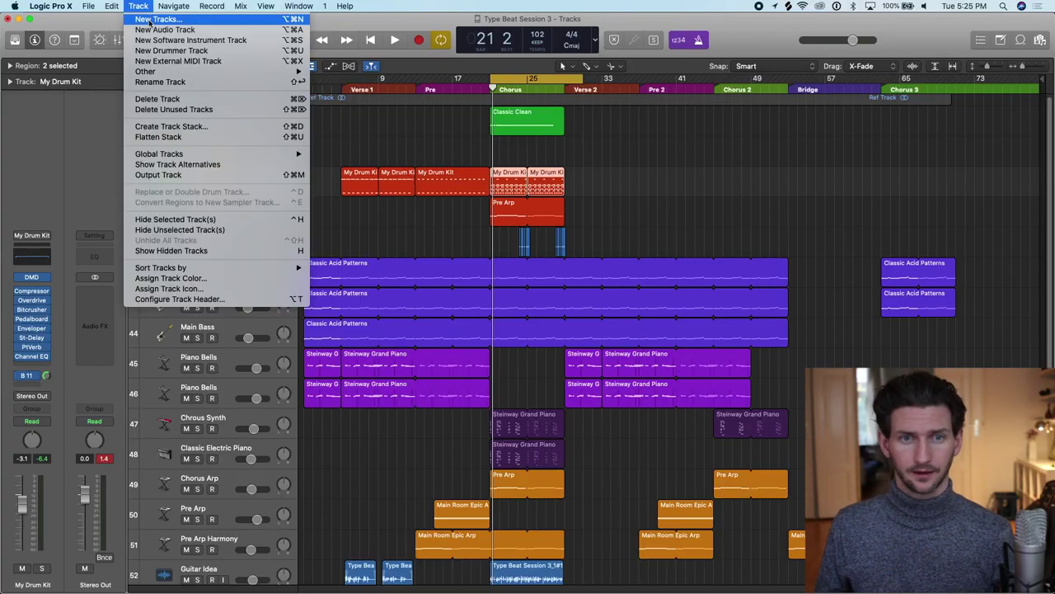
- Add an audio track named 'Electric Guitar' and move it above My Drum Kit
{"action": "left_click", "coordinate": [343, 238]}
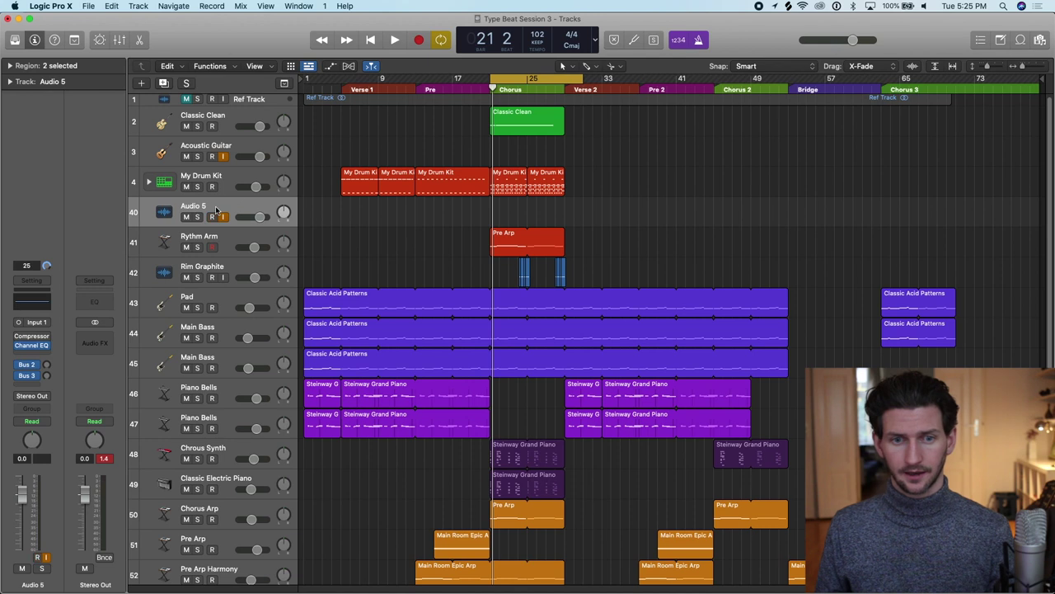
{"action": "double_click", "coordinate": [216, 211]}
{"action": "type", "text": "Elec"}
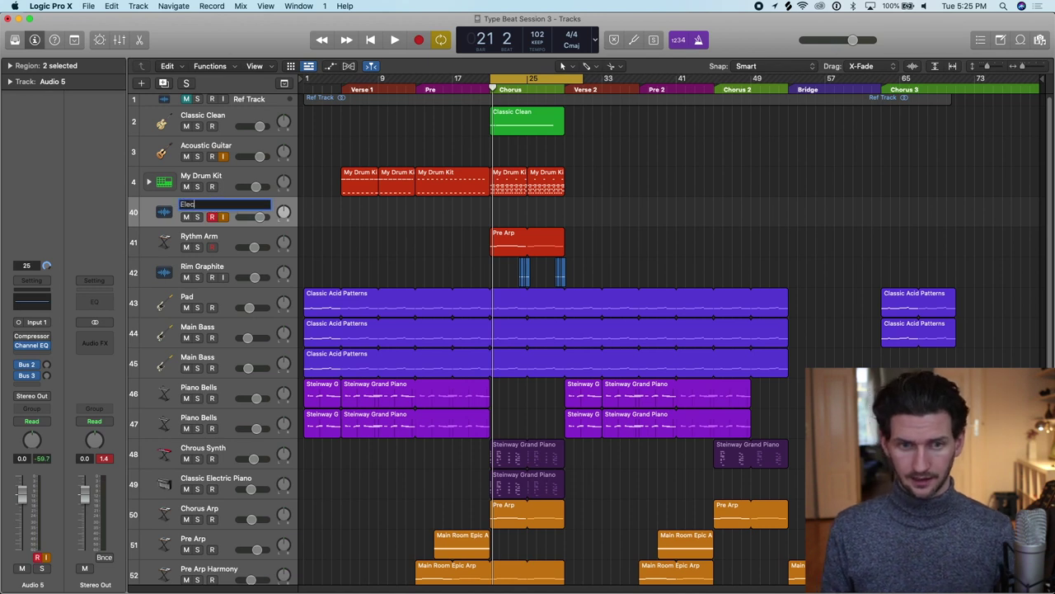
{"action": "type", "text": "tric Guit"}
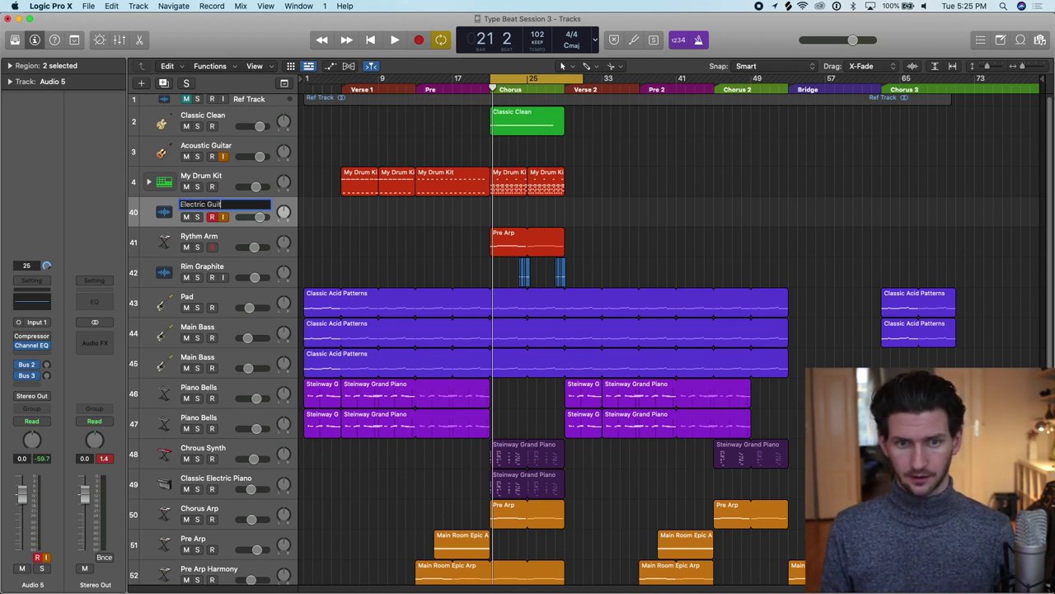
{"action": "type", "text": "ar"}
{"action": "key", "text": "Return"}
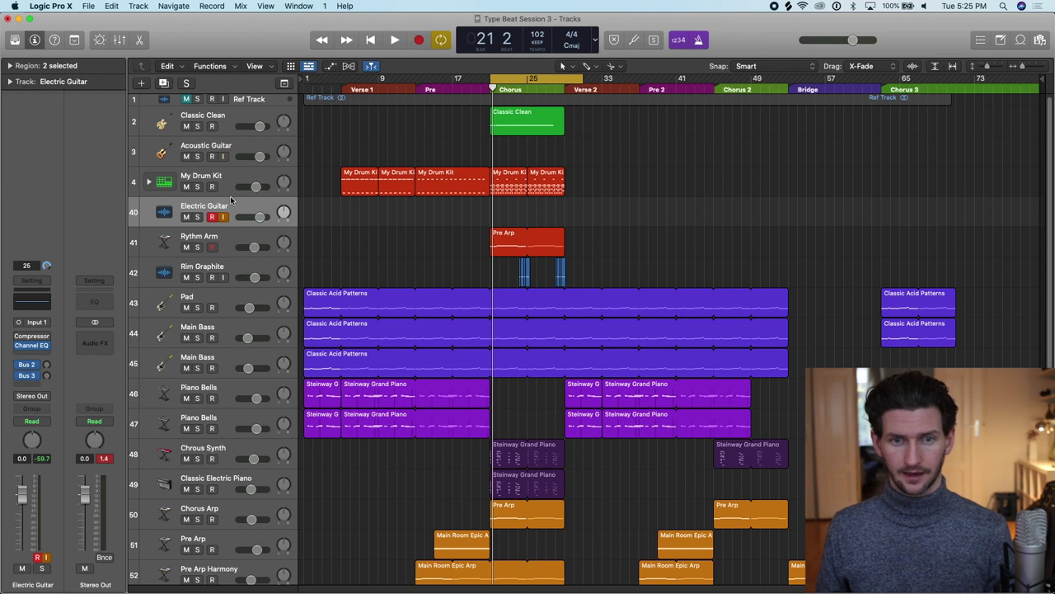
{"action": "left_click_drag", "start_coordinate": [231, 200], "coordinate": [179, 188]}
- Give Electric Guitar a guitar icon and place the playhead at bar 21 beat 1
{"action": "left_click", "coordinate": [164, 182]}
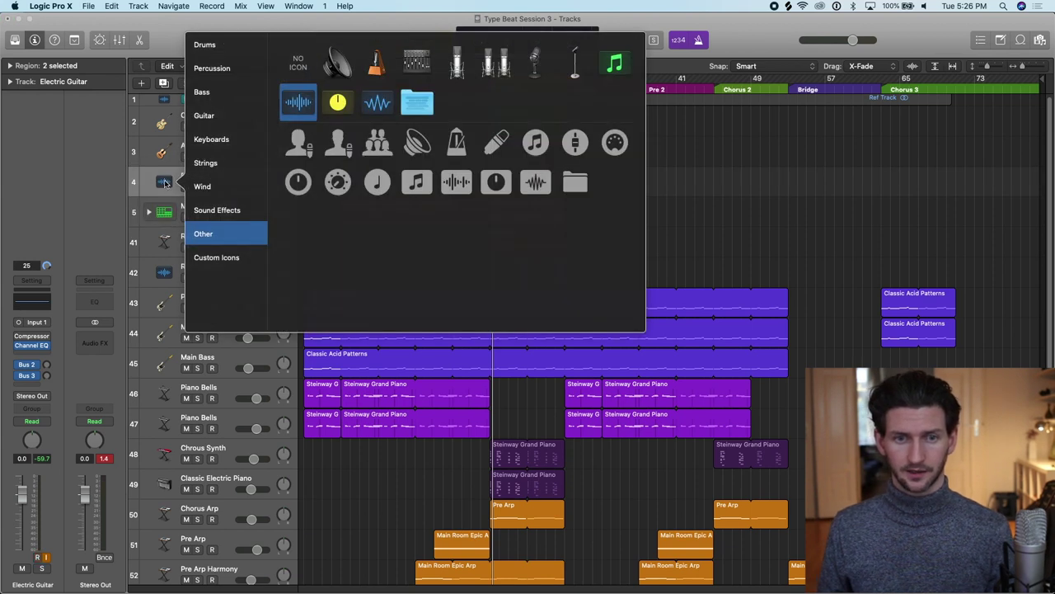
{"action": "left_click", "coordinate": [221, 122]}
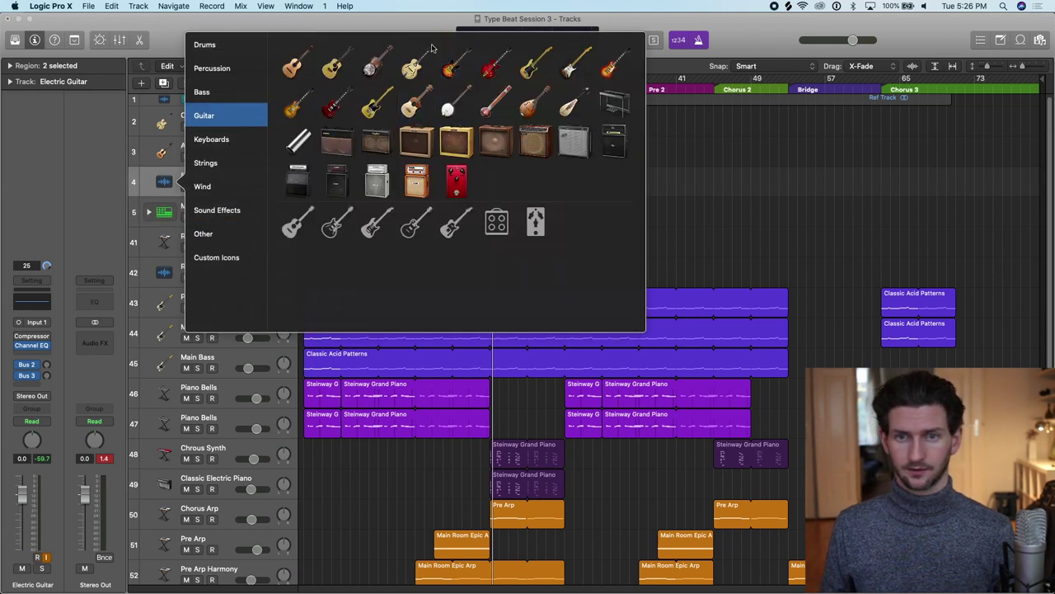
{"action": "left_click", "coordinate": [382, 111]}
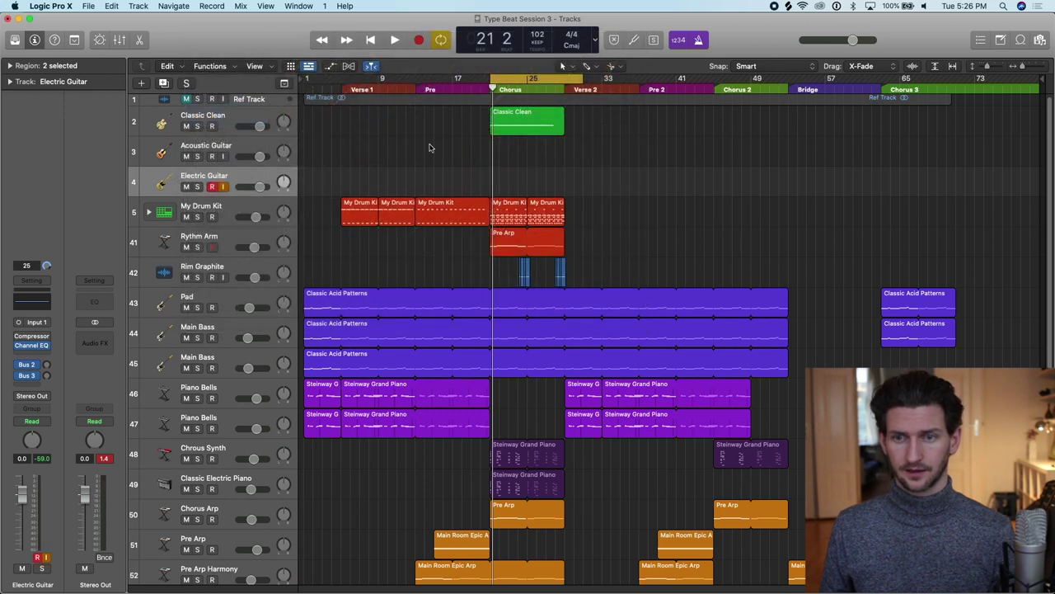
{"action": "left_click", "coordinate": [499, 86]}
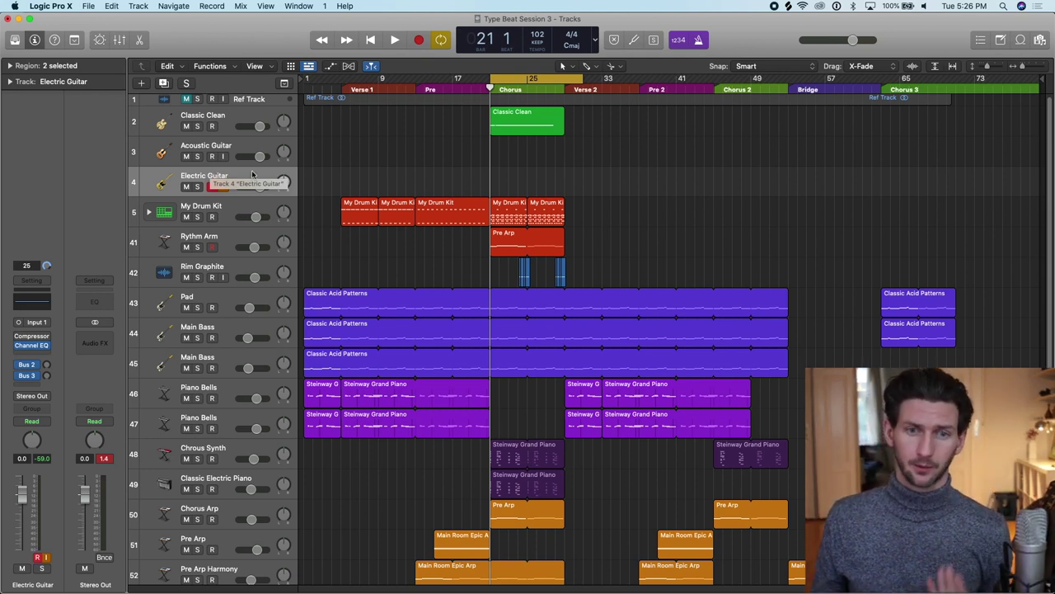
- Switch Electric Guitar to Input 2 and record a short take, Electric Guitar#02, at bar 21
{"action": "left_click", "coordinate": [41, 322]}
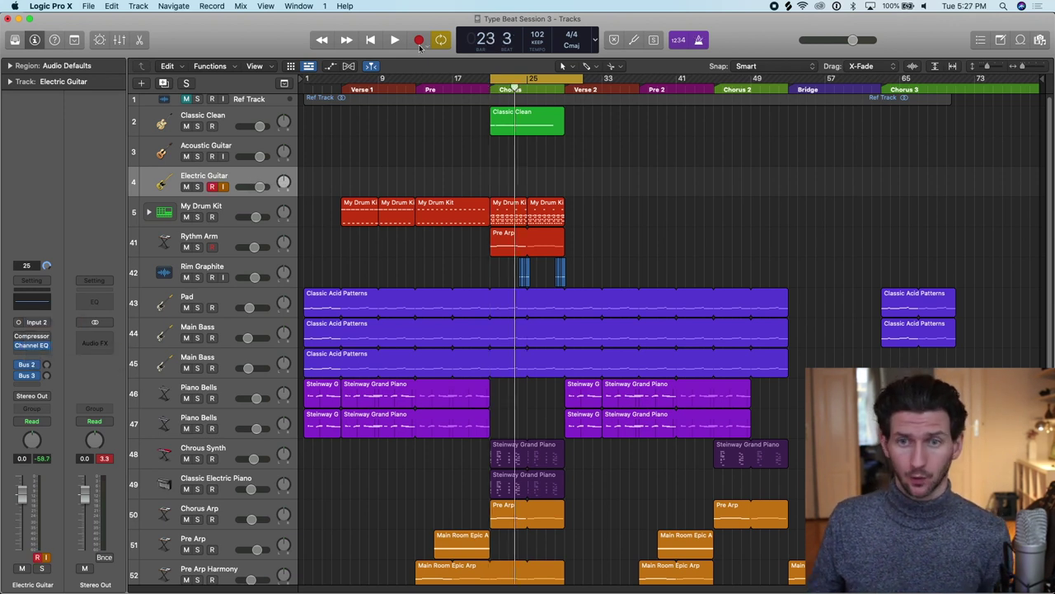
{"action": "left_click", "coordinate": [418, 40]}
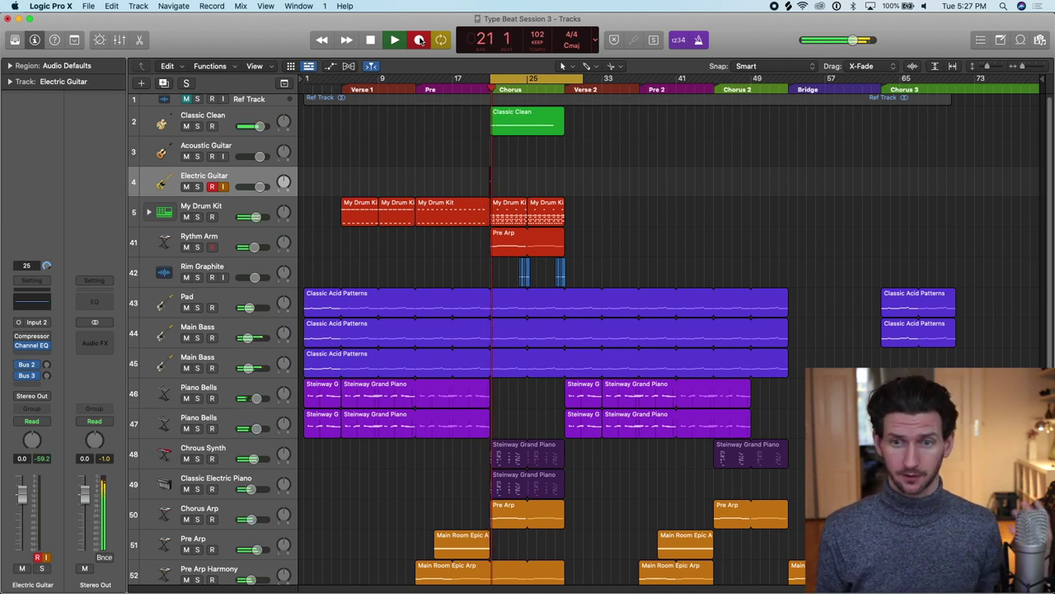
{"action": "left_click", "coordinate": [419, 39]}
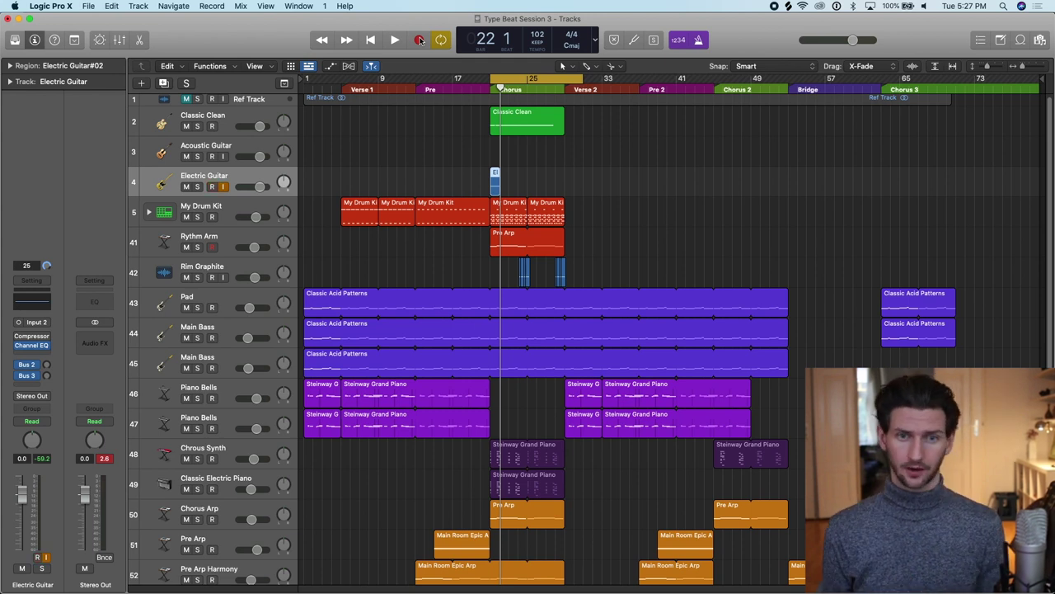
- Delete the Electric Guitar#02 recording and rename the Acoustic Guitar track to 'Voice'
{"action": "key", "text": "Delete"}
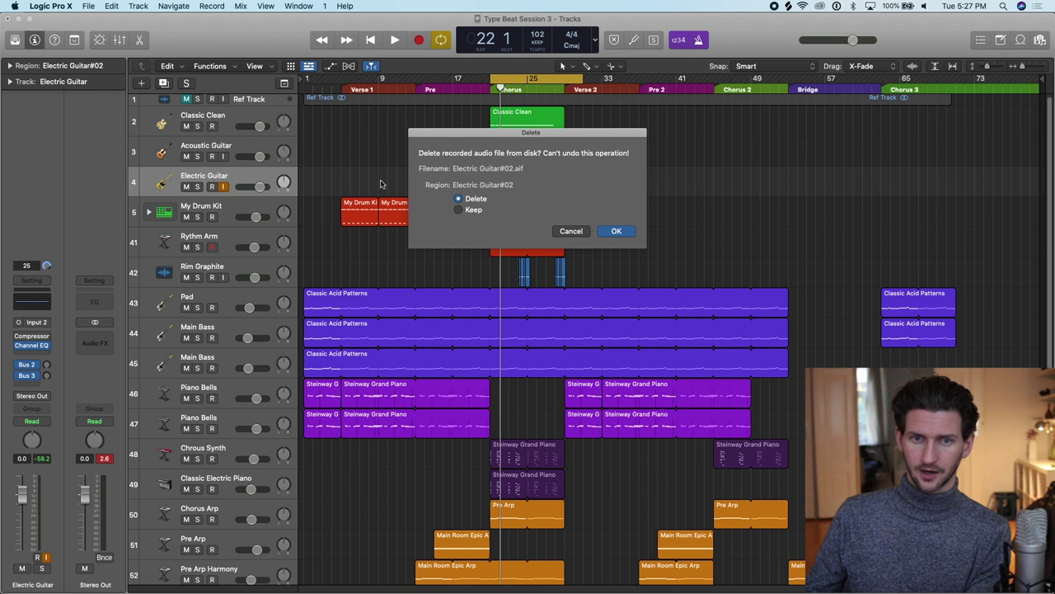
{"action": "left_click", "coordinate": [614, 232]}
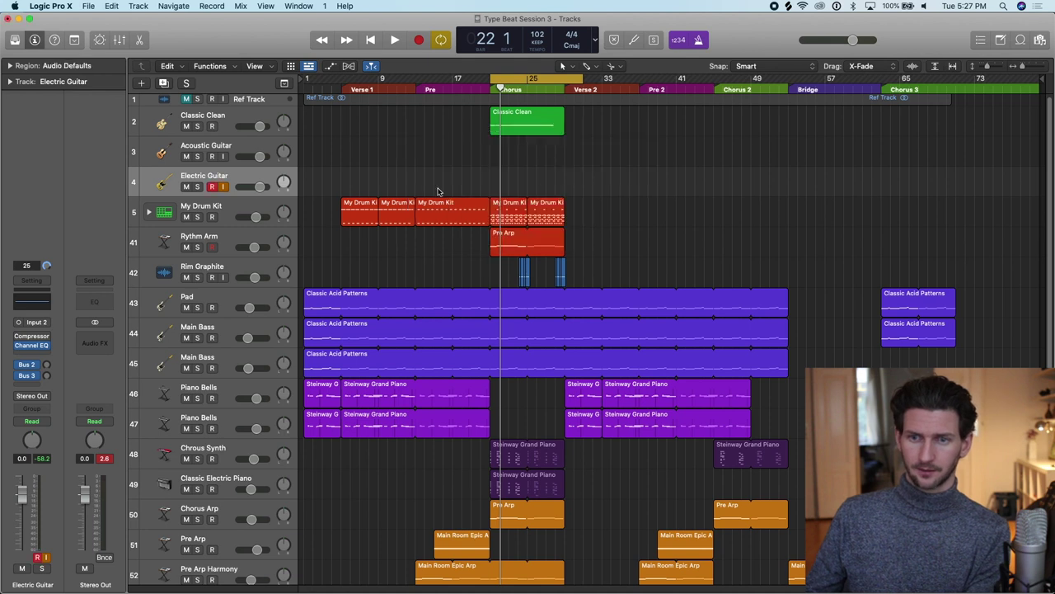
{"action": "left_click", "coordinate": [261, 149]}
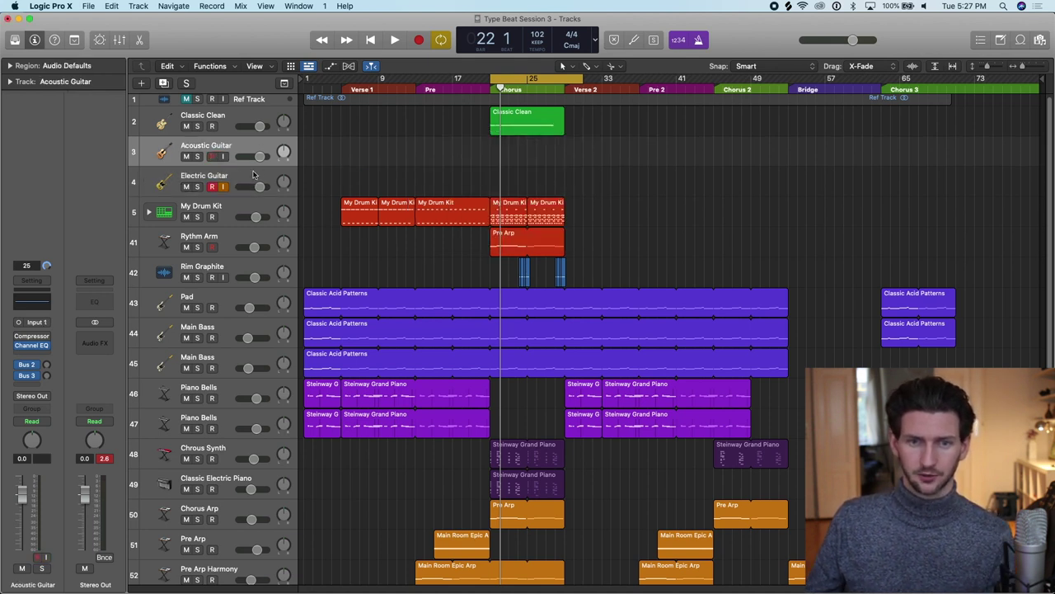
{"action": "left_click", "coordinate": [253, 174]}
{"action": "double_click", "coordinate": [254, 144]}
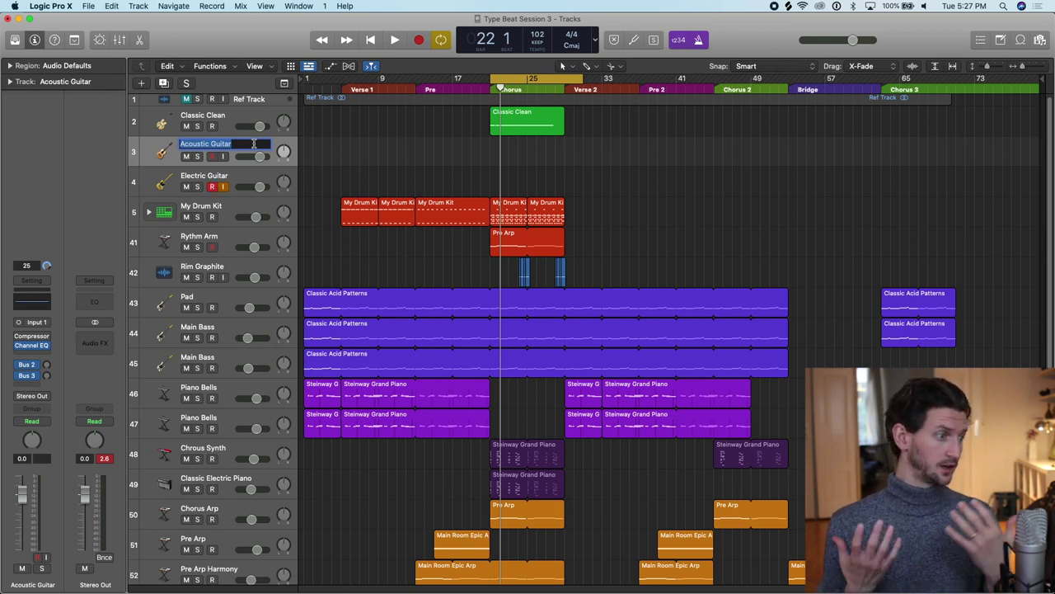
{"action": "type", "text": "Voi"}
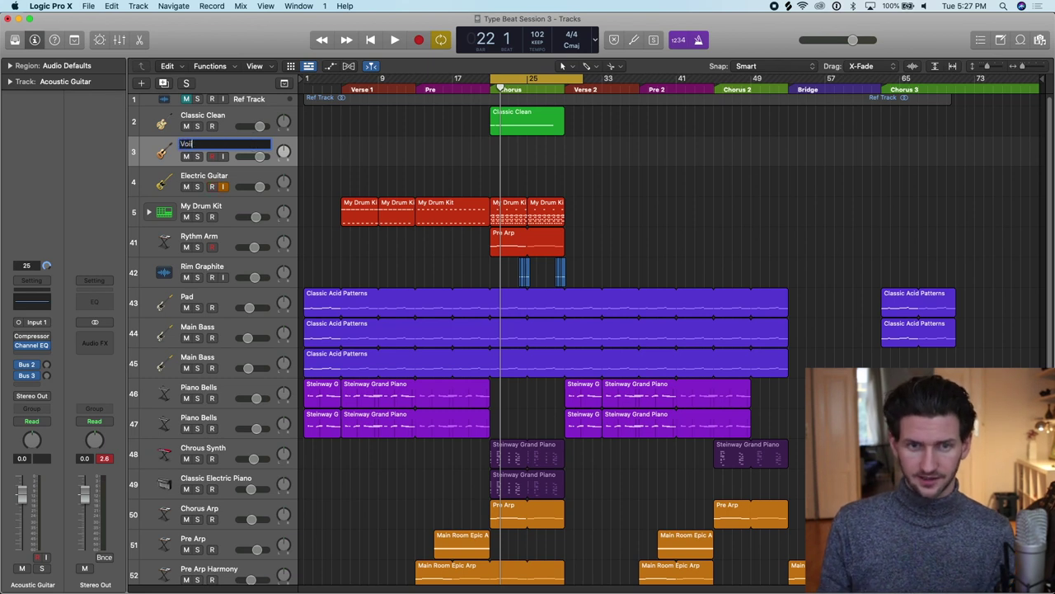
{"action": "type", "text": "ce"}
{"action": "key", "text": "Return"}
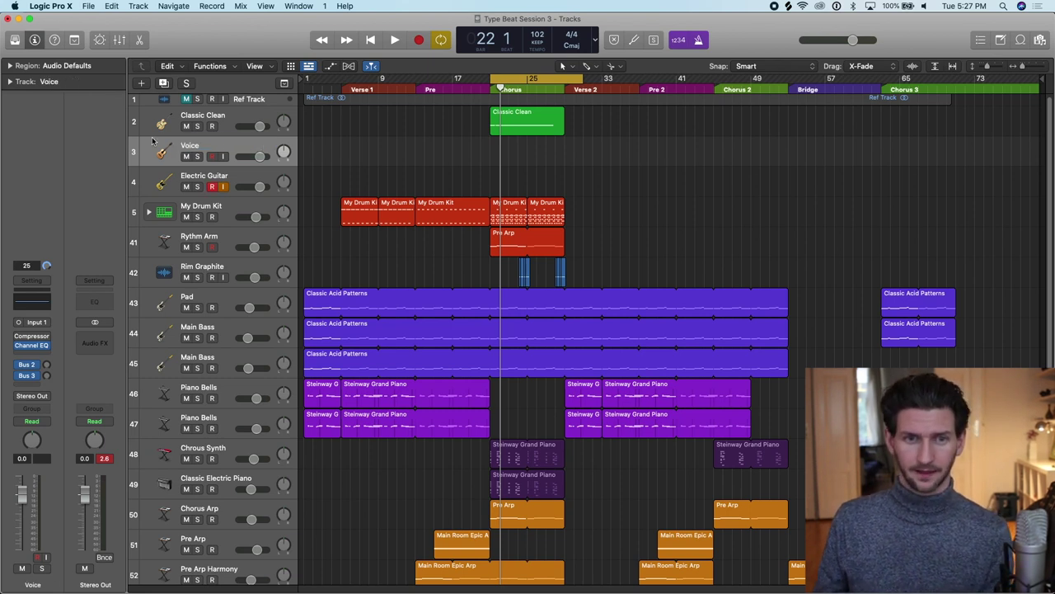
- Give the Voice track a voice icon from Other and return the playhead to bar 21
{"action": "left_click", "coordinate": [162, 152]}
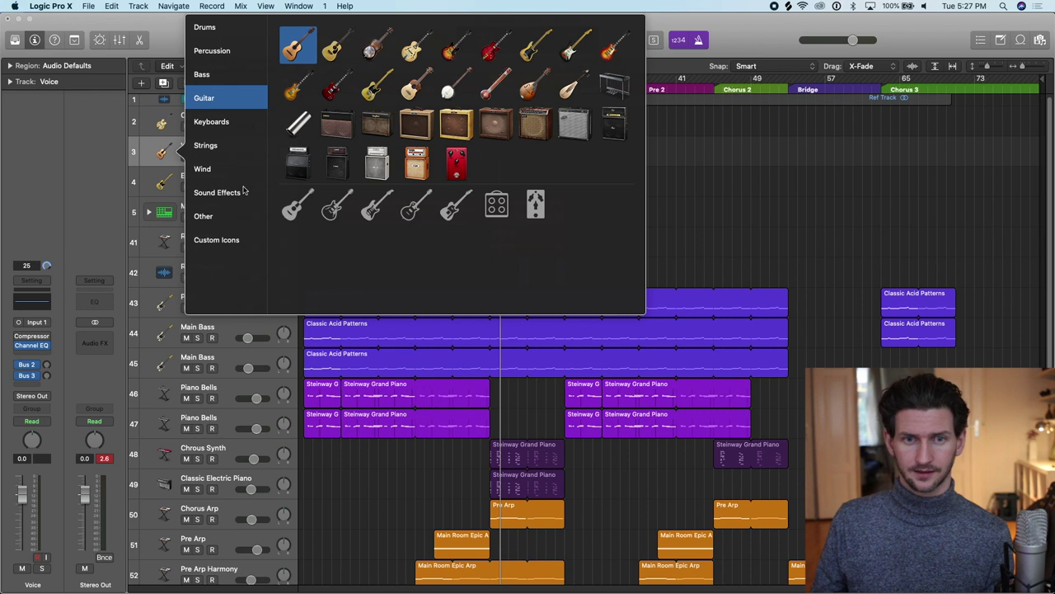
{"action": "left_click", "coordinate": [203, 216]}
{"action": "left_click", "coordinate": [332, 123]}
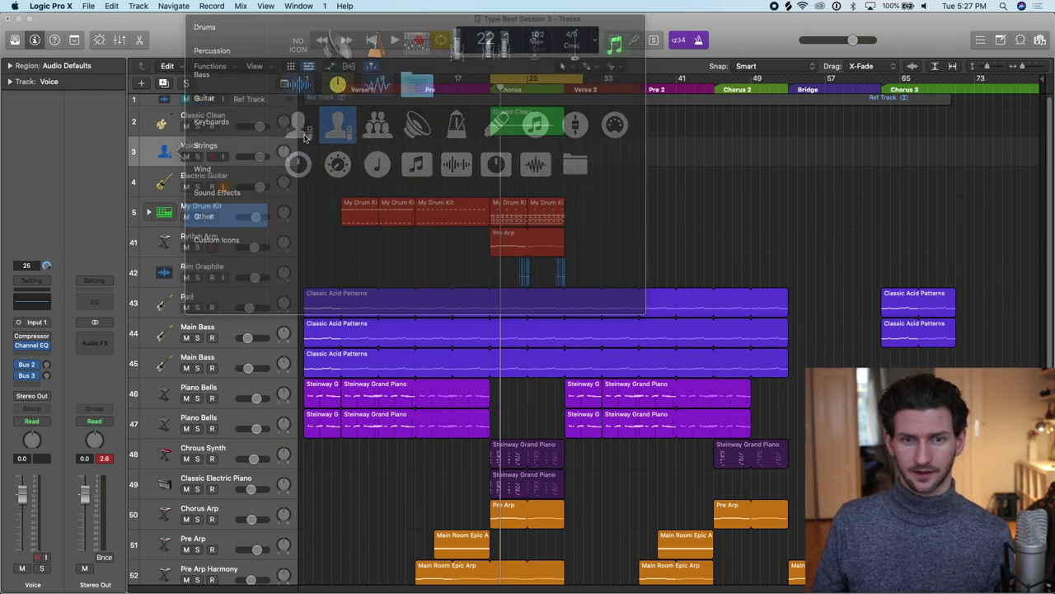
{"action": "left_click_drag", "start_coordinate": [499, 88], "coordinate": [491, 86]}
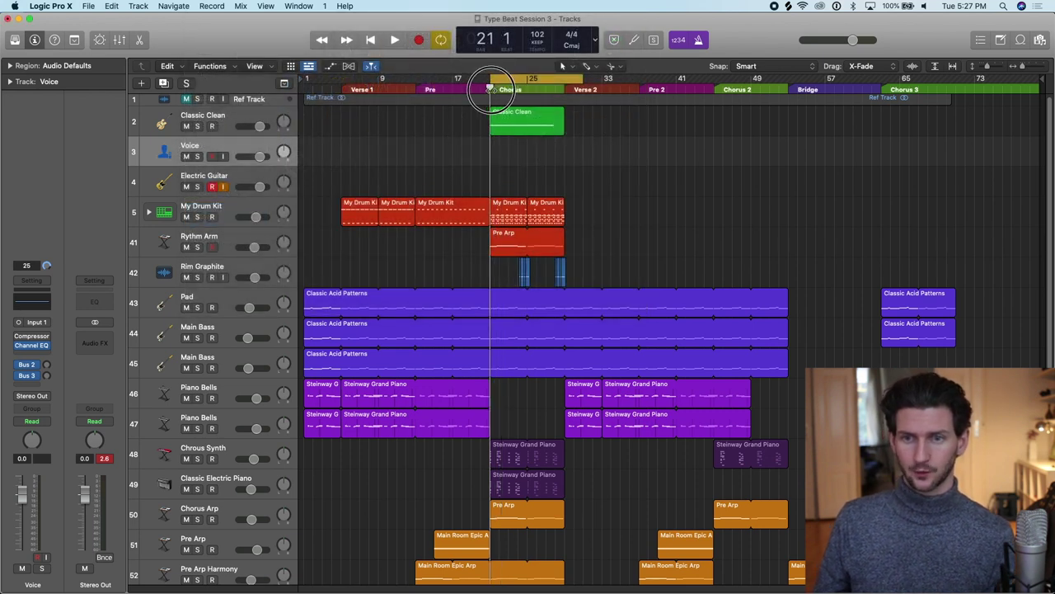
{"action": "left_click", "coordinate": [235, 176]}
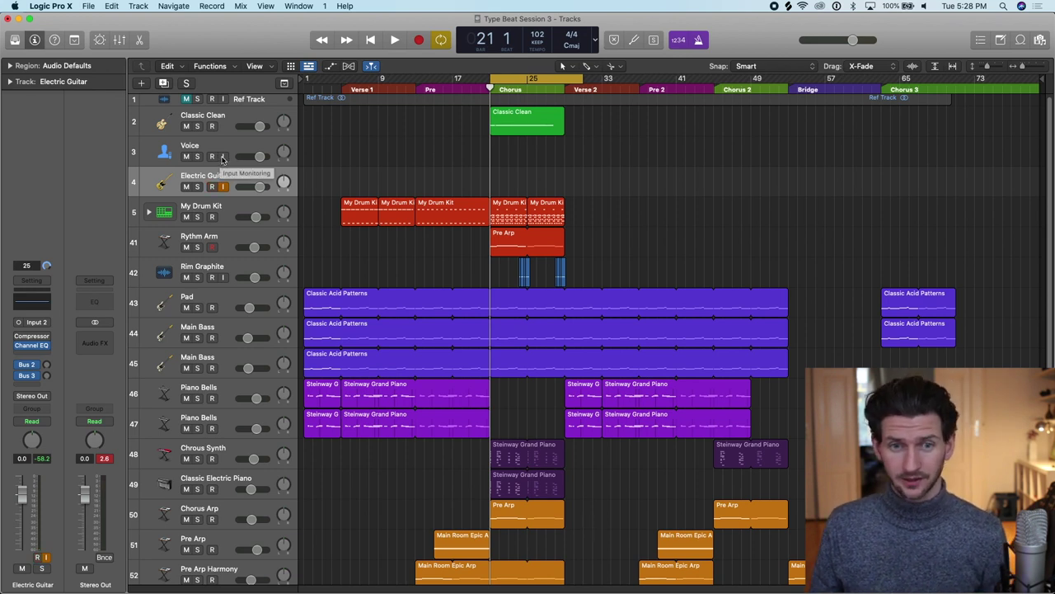
- Arm and select the Voice track, then record a short take at bar 21
{"action": "left_click", "coordinate": [215, 156]}
{"action": "left_click", "coordinate": [246, 145]}
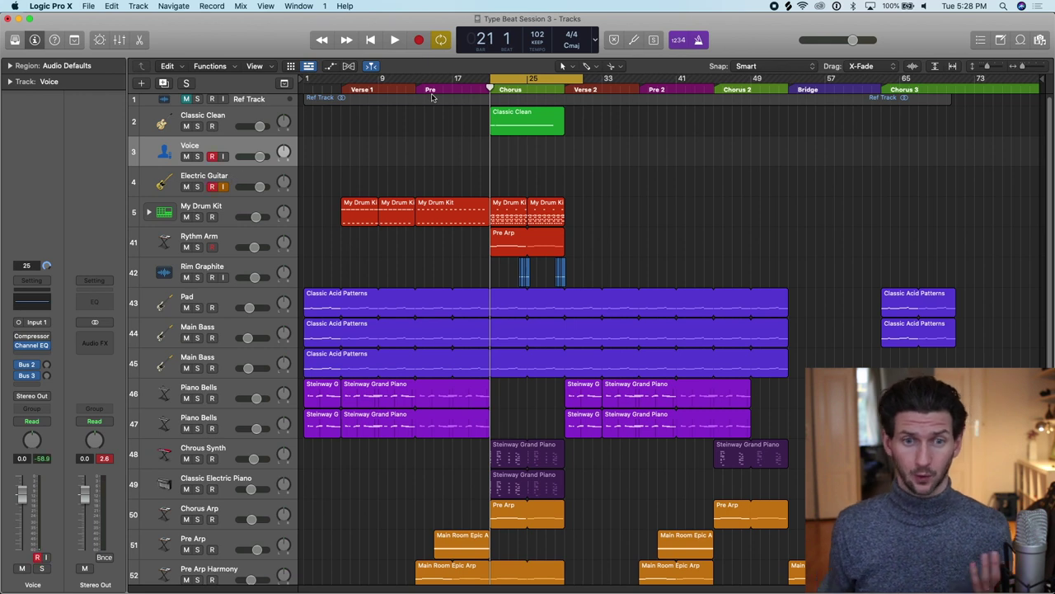
{"action": "key", "text": "r"}
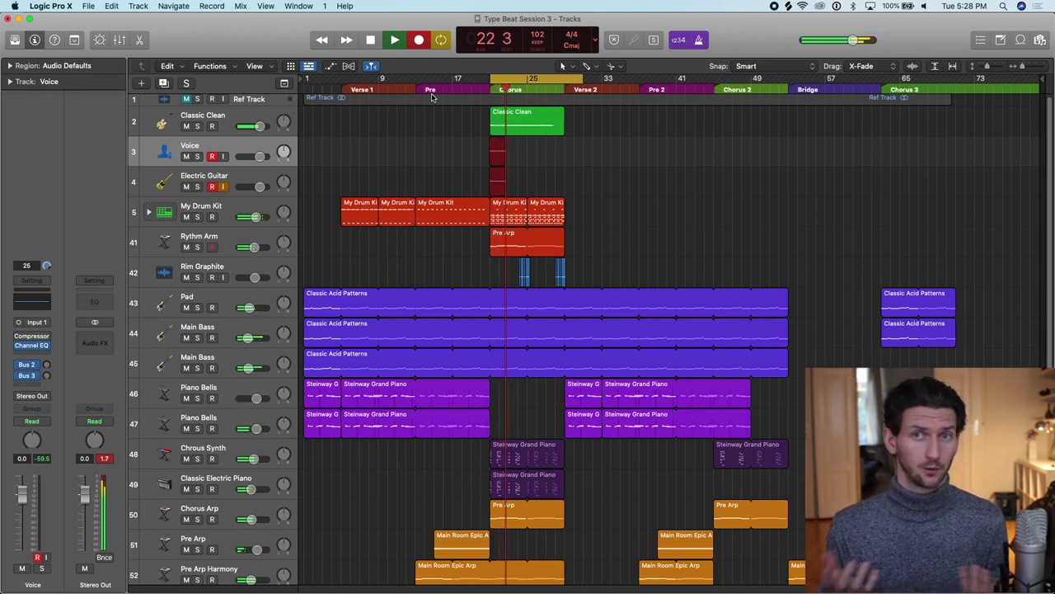
{"action": "key", "text": "space"}
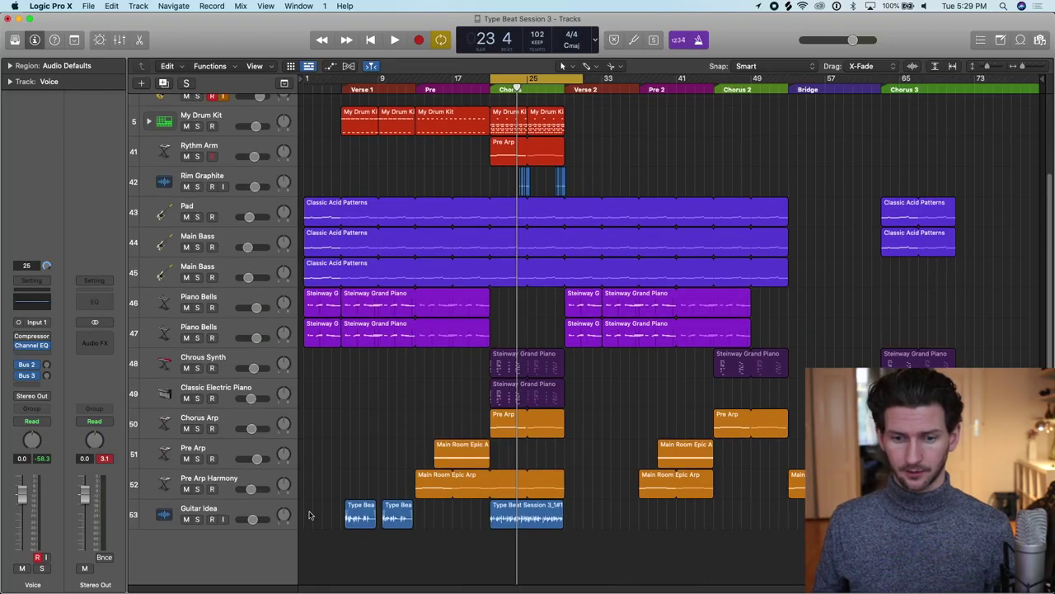
- Select both Type Beat regions, close Preferences, and play back the chorus from bar 21 louder
{"action": "left_click_drag", "start_coordinate": [310, 515], "coordinate": [506, 163]}
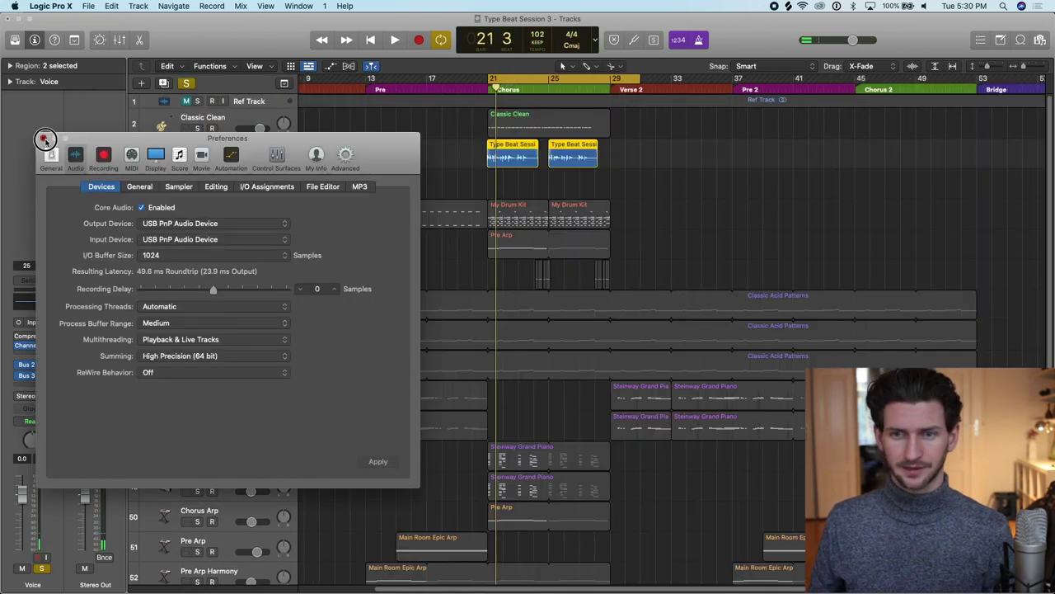
{"action": "left_click", "coordinate": [44, 139]}
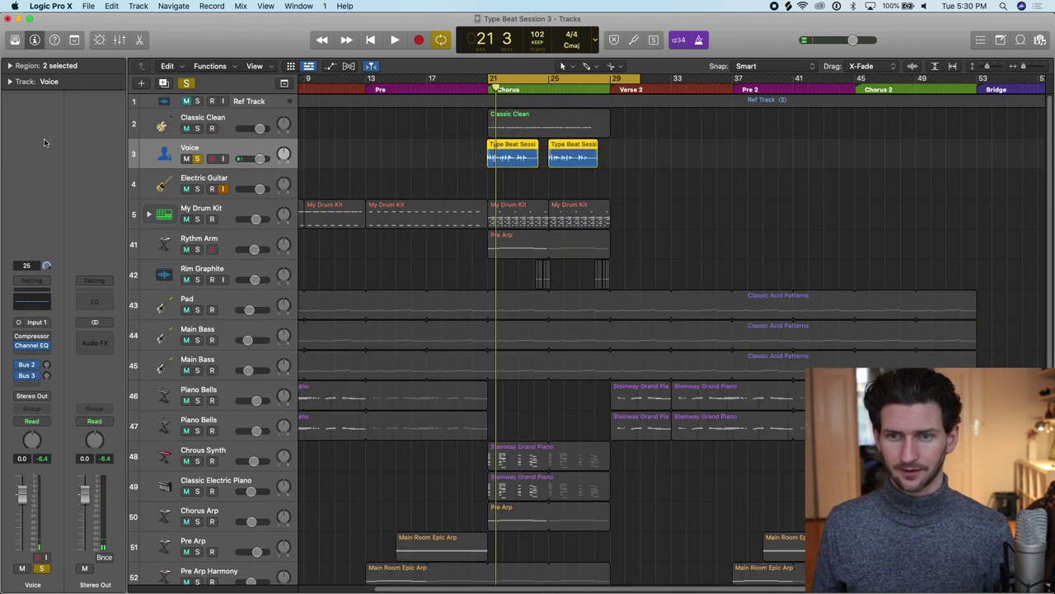
{"action": "key", "text": "XF86AudioRaiseVolume"}
{"action": "key", "text": "XF86AudioRaiseVolume"}
{"action": "key", "text": "space"}
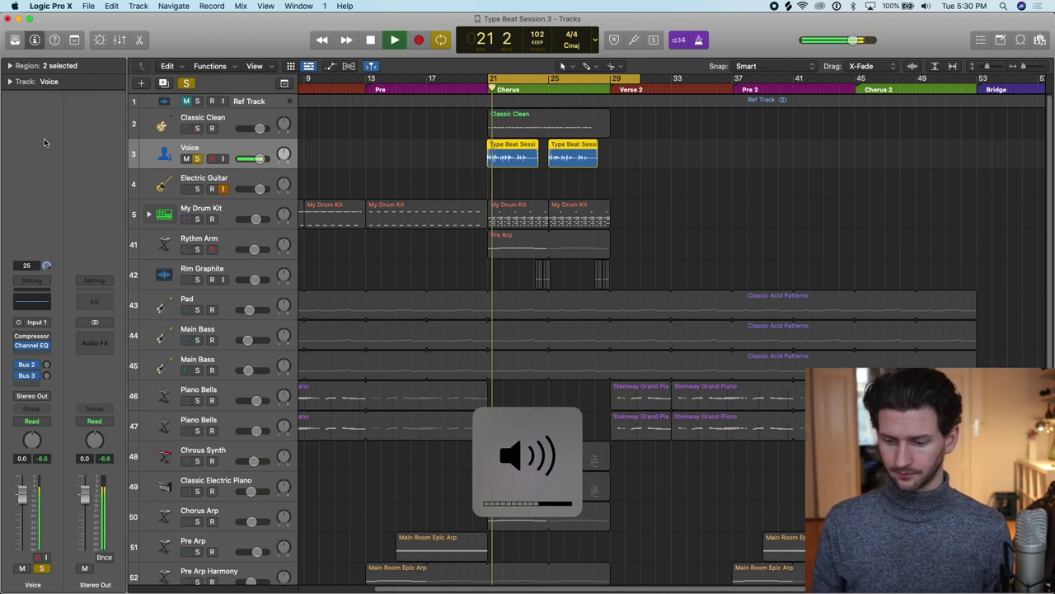
{"action": "key", "text": "space"}
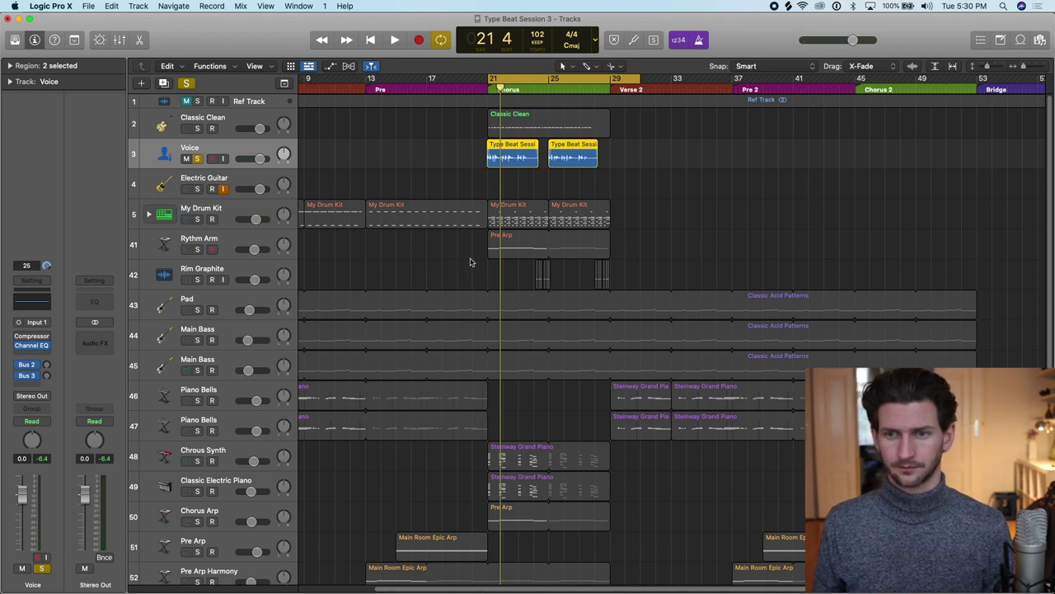
{"action": "key", "text": "space"}
{"action": "key", "text": "XF86AudioRaiseVolume"}
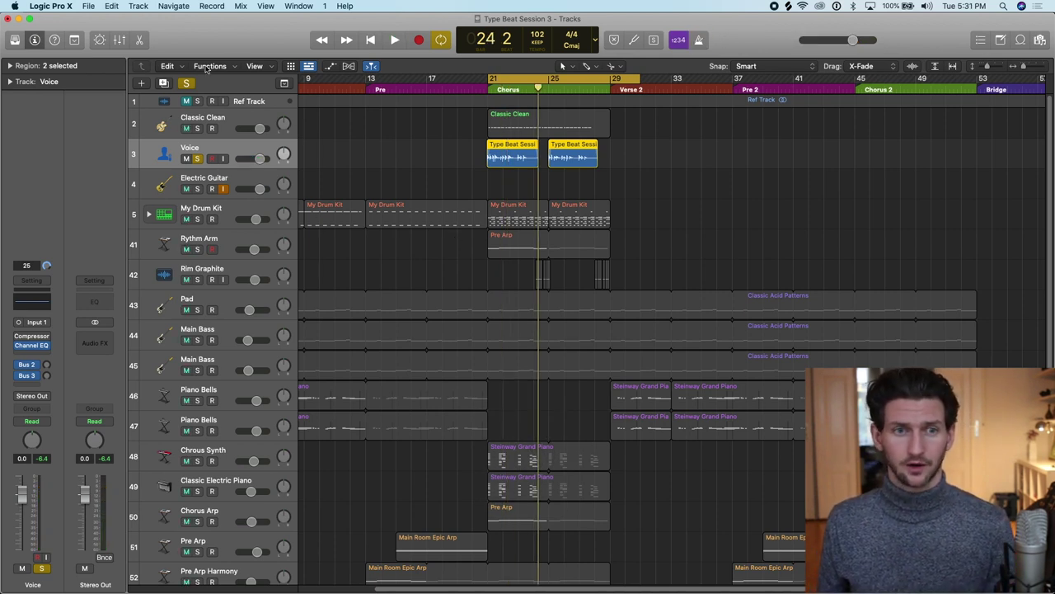
- Rename the Voice track to 'Acoustic Guitar' and give it an acoustic guitar icon
{"action": "left_click", "coordinate": [14, 40]}
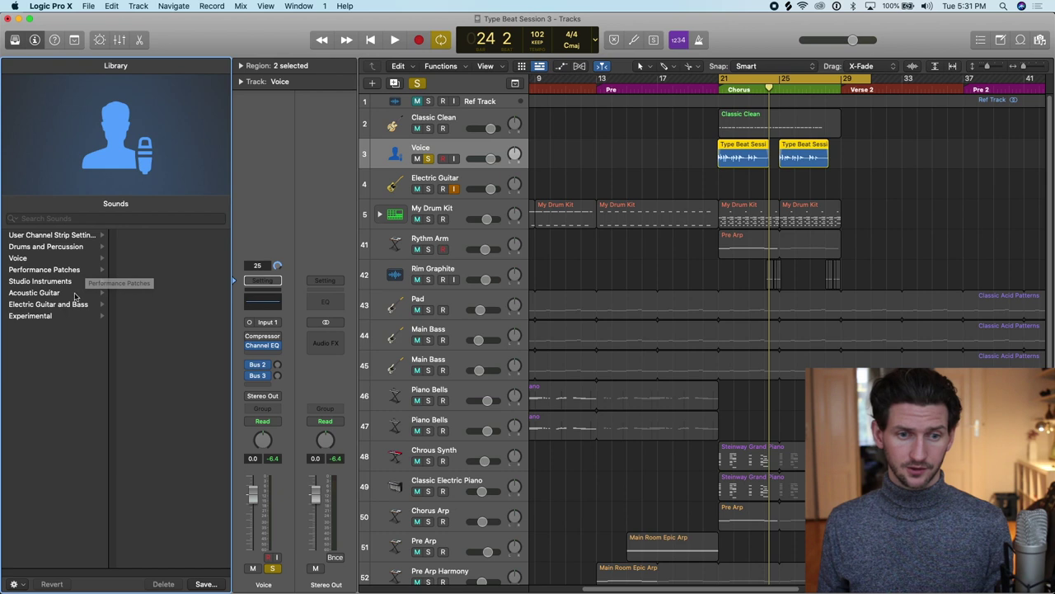
{"action": "left_click", "coordinate": [86, 294]}
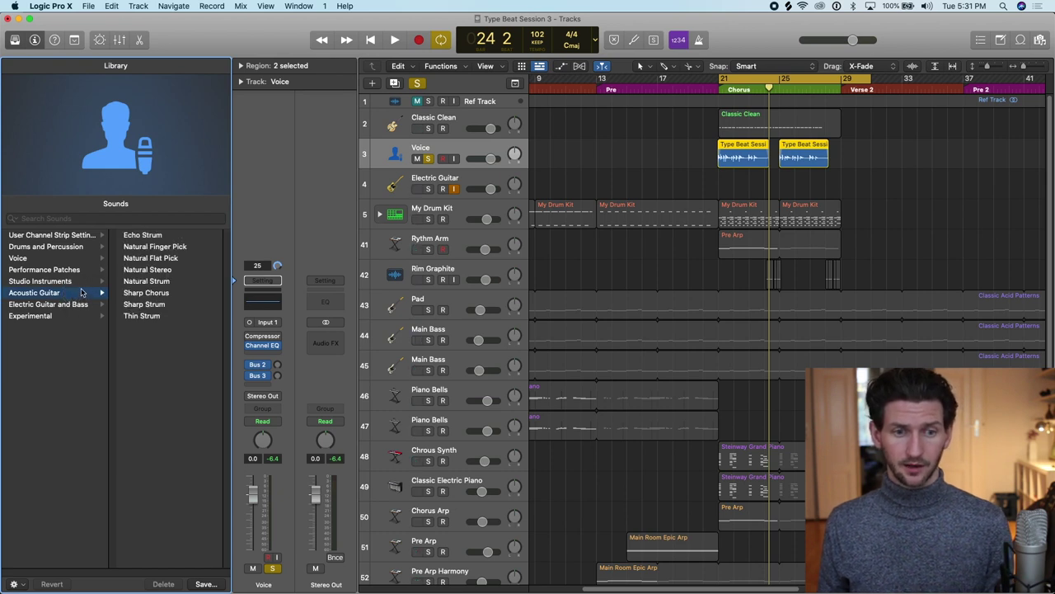
{"action": "left_click", "coordinate": [74, 304]}
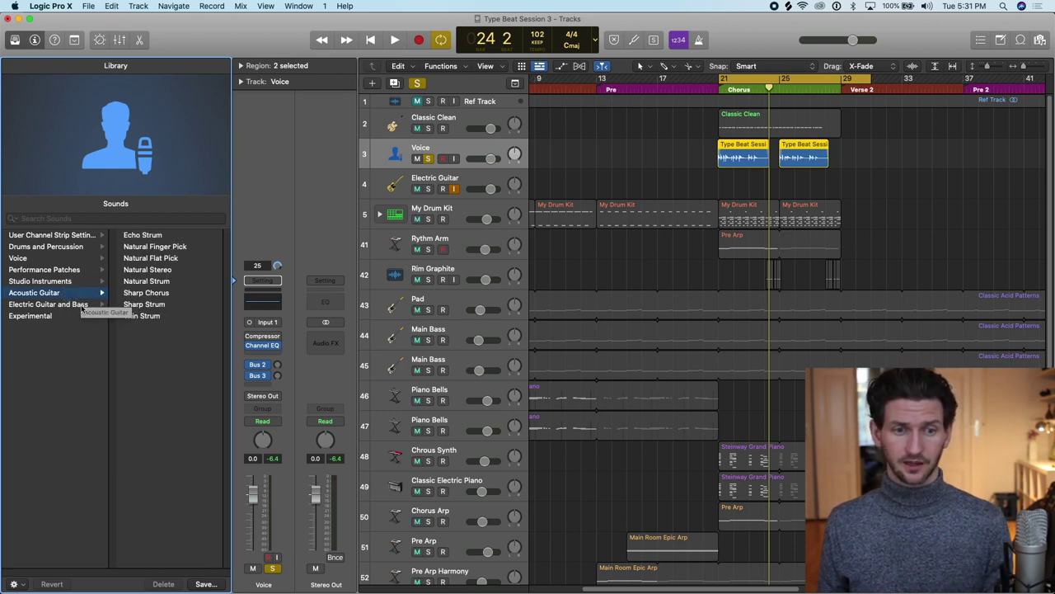
{"action": "double_click", "coordinate": [423, 148]}
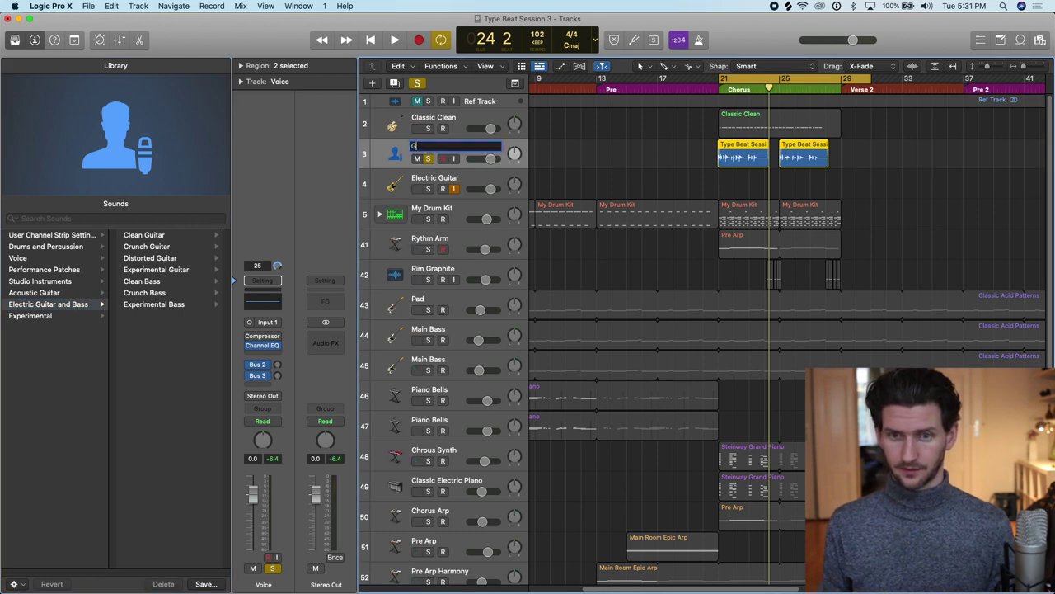
{"action": "type", "text": "Acoustic Guita"}
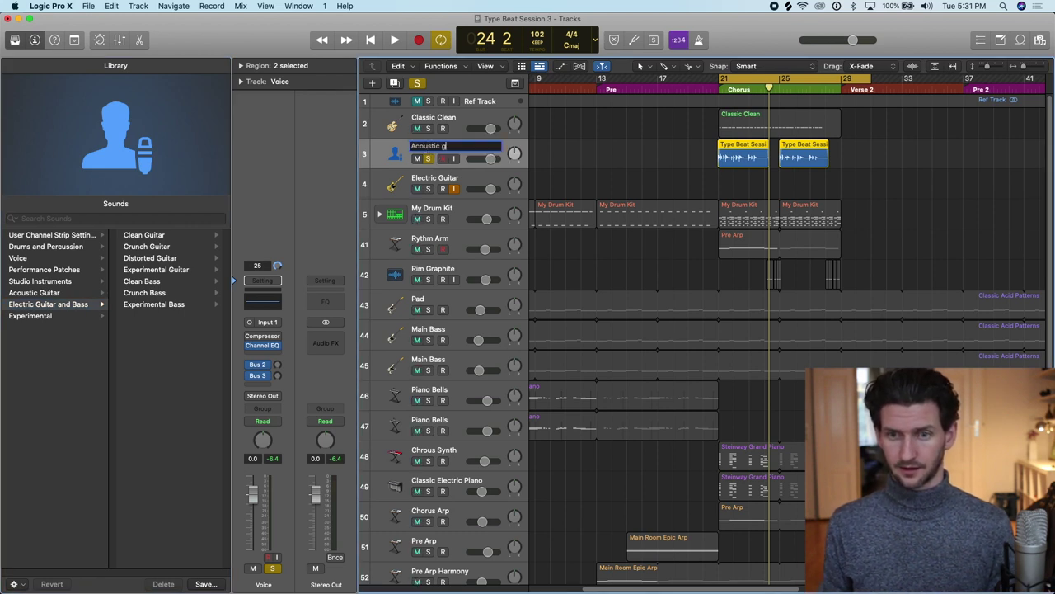
{"action": "type", "text": "r"}
{"action": "key", "text": "Return"}
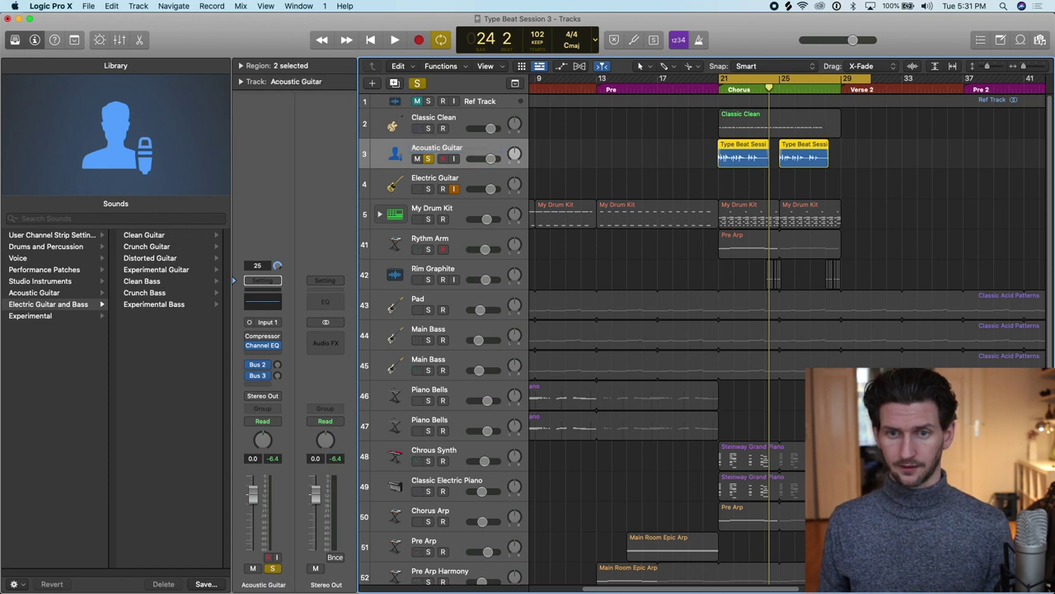
{"action": "left_click", "coordinate": [397, 156]}
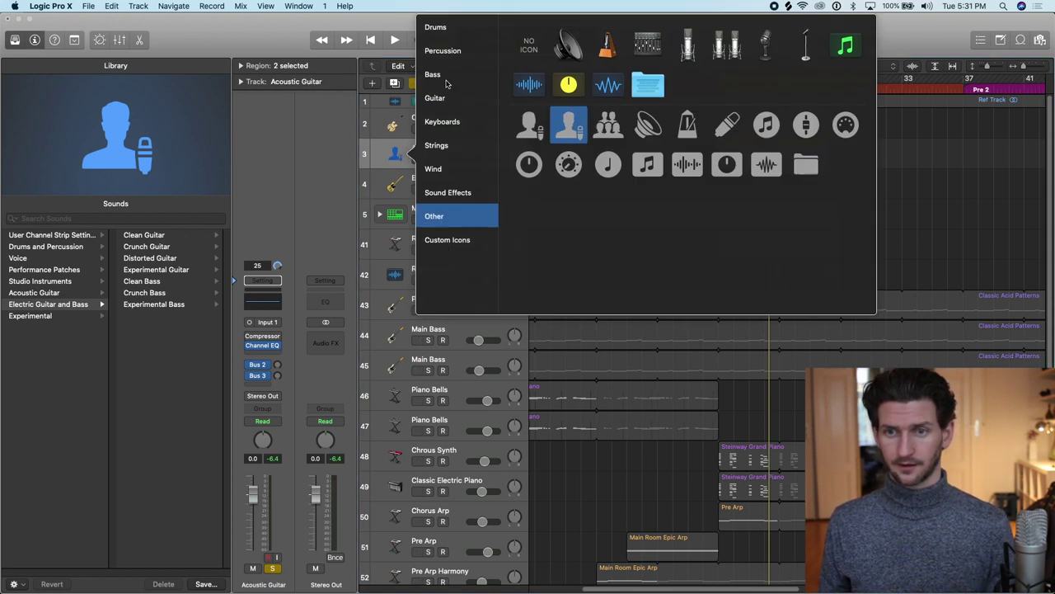
{"action": "mouse_move", "coordinate": [437, 97]}
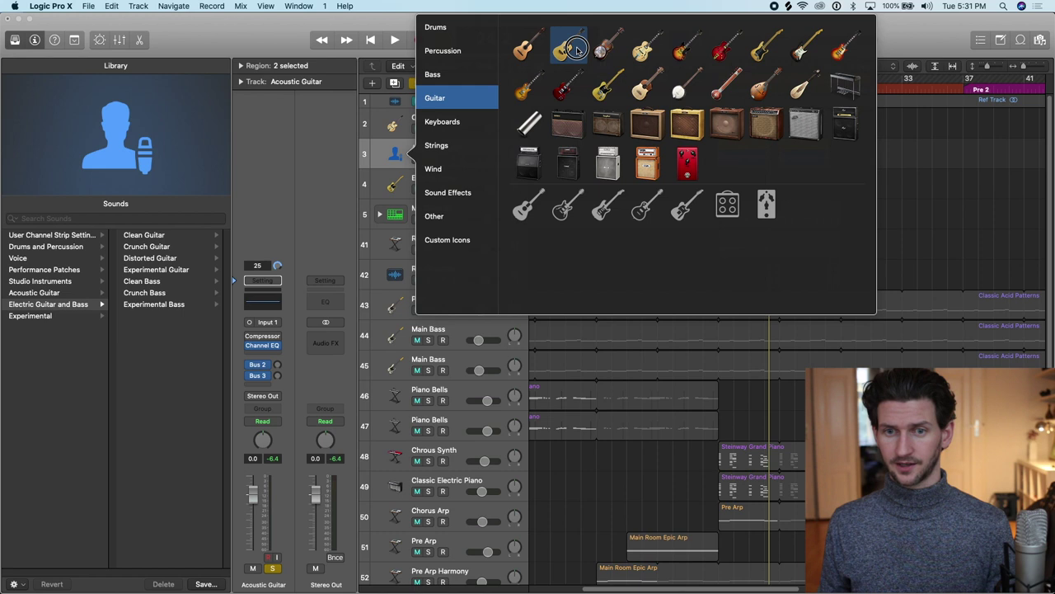
{"action": "left_click", "coordinate": [575, 48]}
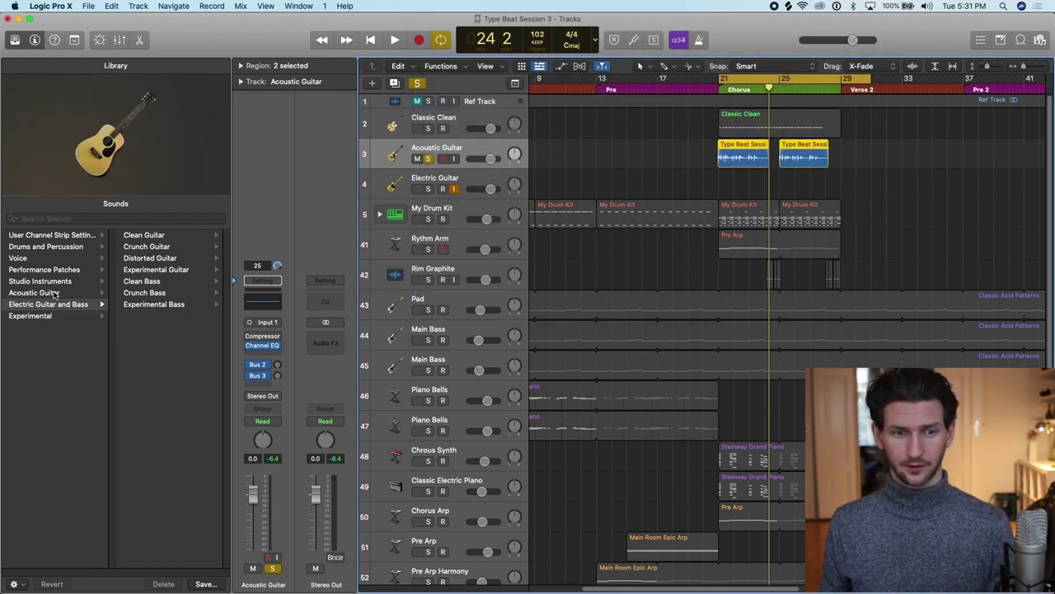
- Try the Echo Strum patch, reset the channel strip, and move the playhead to bar 21
{"action": "left_click", "coordinate": [55, 294]}
{"action": "left_click", "coordinate": [145, 237]}
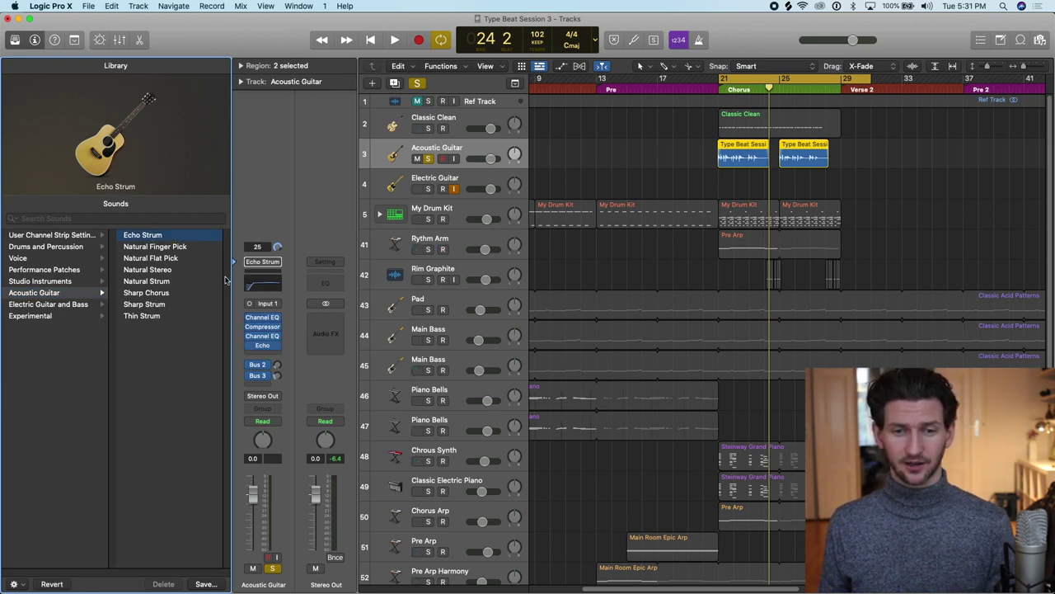
{"action": "left_click", "coordinate": [266, 263]}
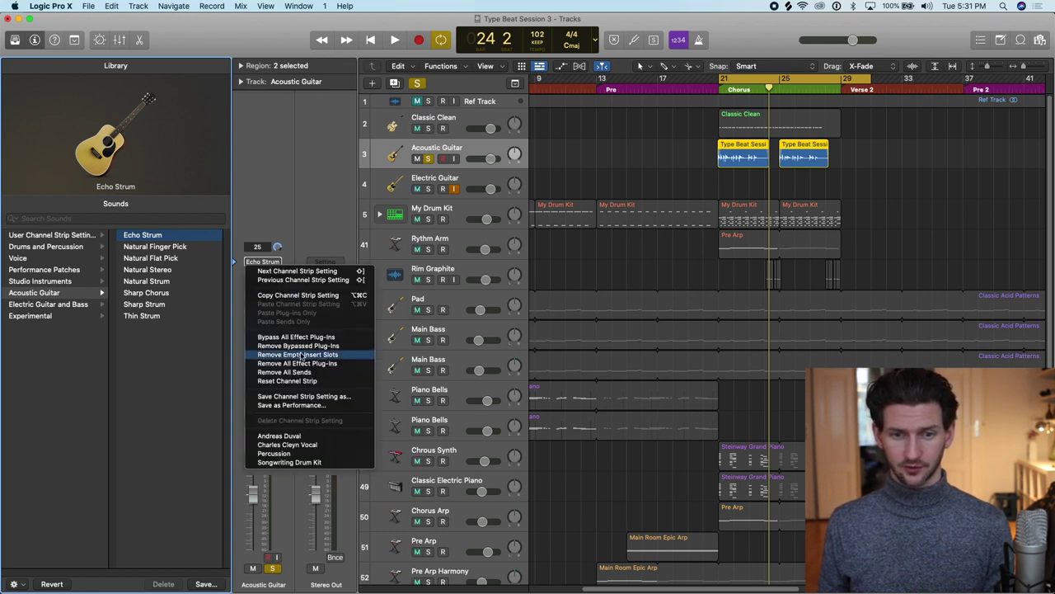
{"action": "left_click", "coordinate": [287, 380]}
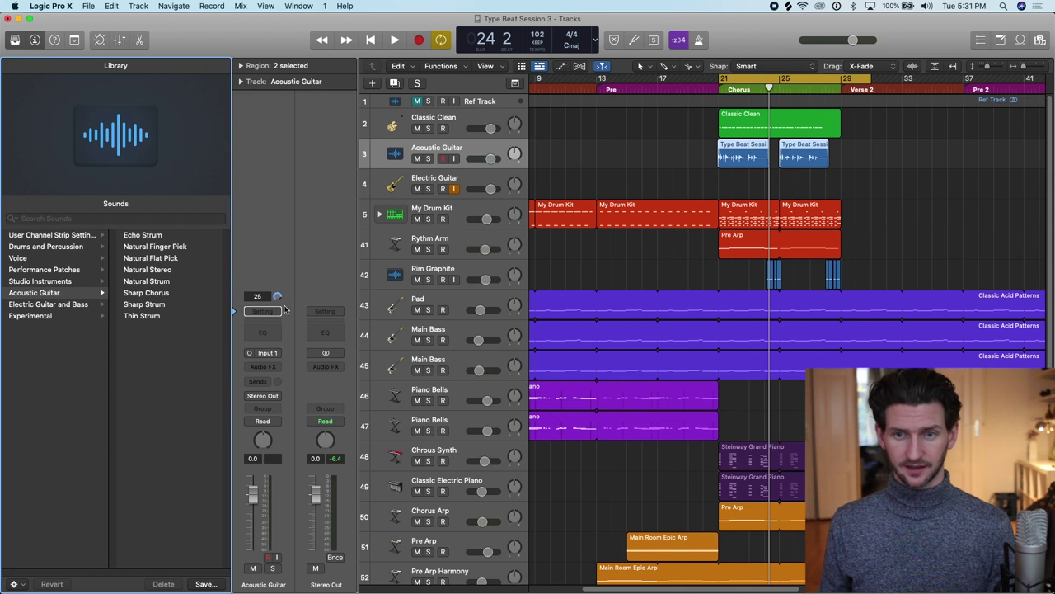
{"action": "left_click_drag", "start_coordinate": [768, 86], "coordinate": [719, 86]}
- Compare Natural Finger Pick and Natural Flat Pick, settle on Natural Stereo, and inspect its Channel EQ
{"action": "left_click", "coordinate": [49, 294]}
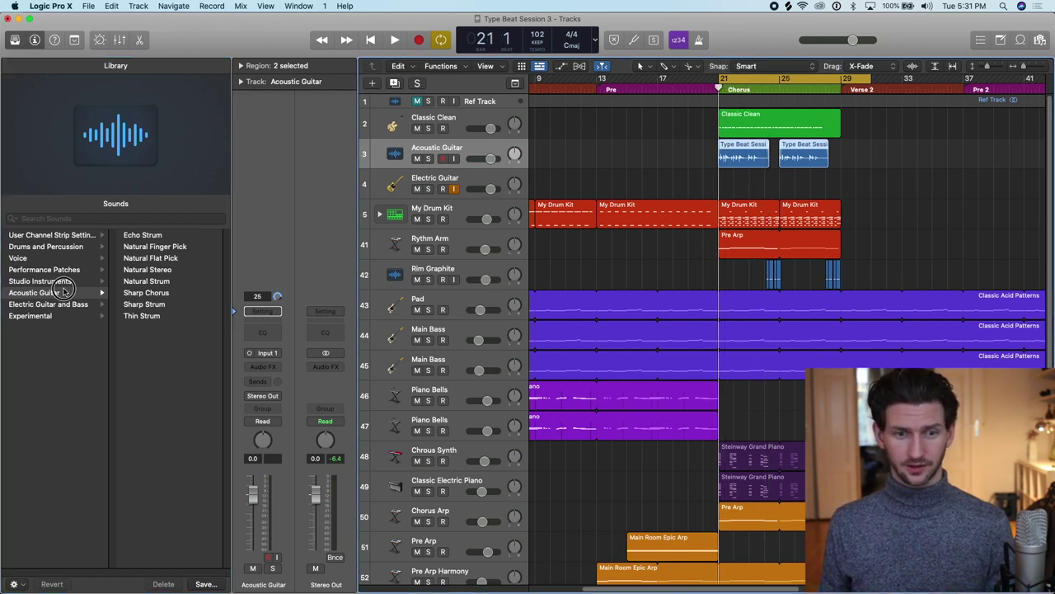
{"action": "left_click", "coordinate": [148, 248]}
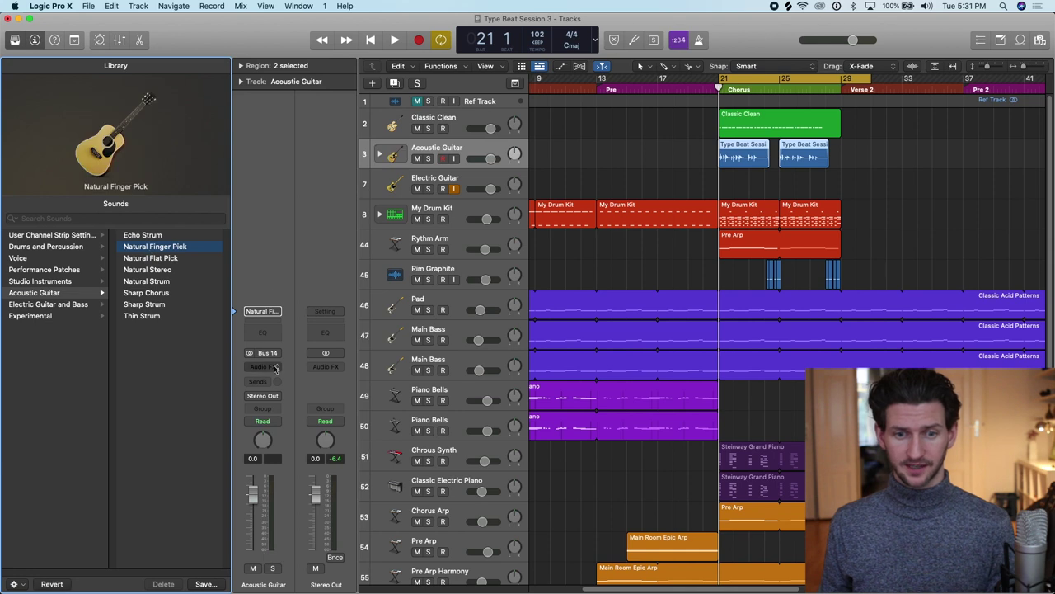
{"action": "left_click", "coordinate": [175, 258]}
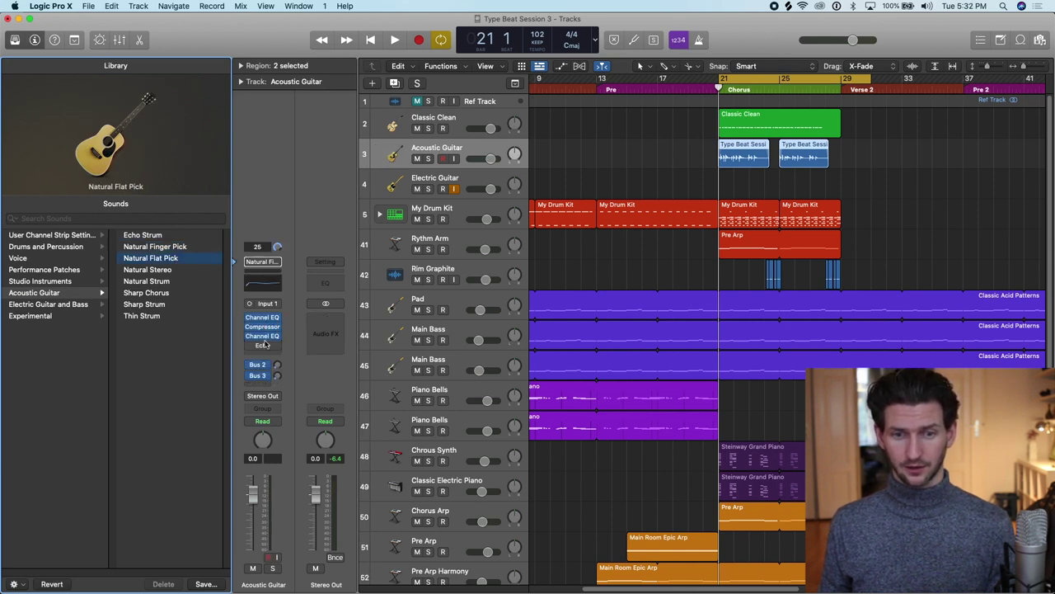
{"action": "left_click", "coordinate": [149, 269]}
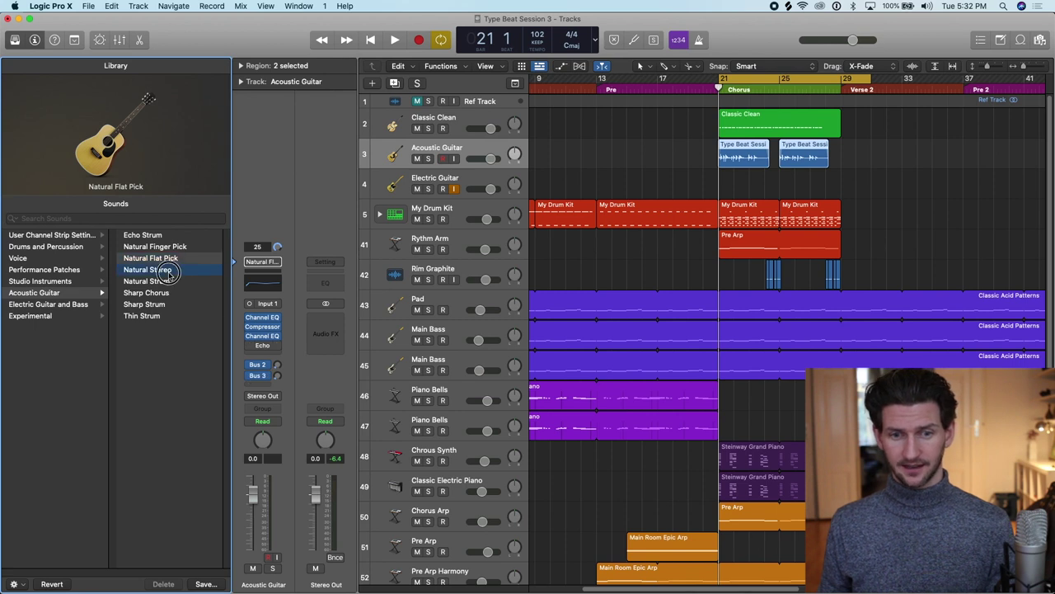
{"action": "left_click", "coordinate": [262, 273]}
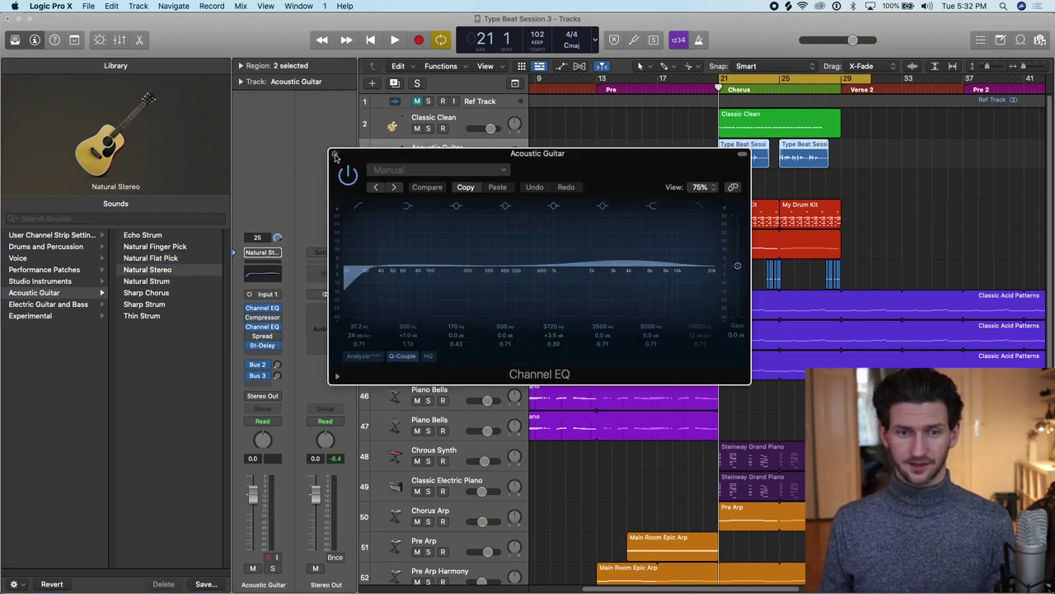
{"action": "left_click", "coordinate": [334, 155]}
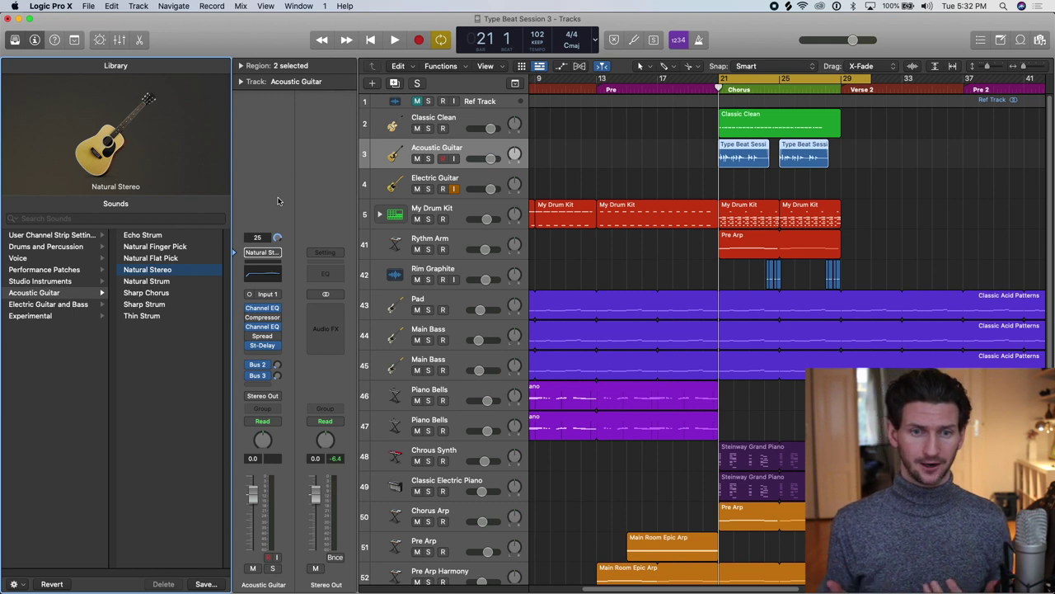
- Solo the Acoustic Guitar track and play it from bar 21 to listen
{"action": "key", "text": "s"}
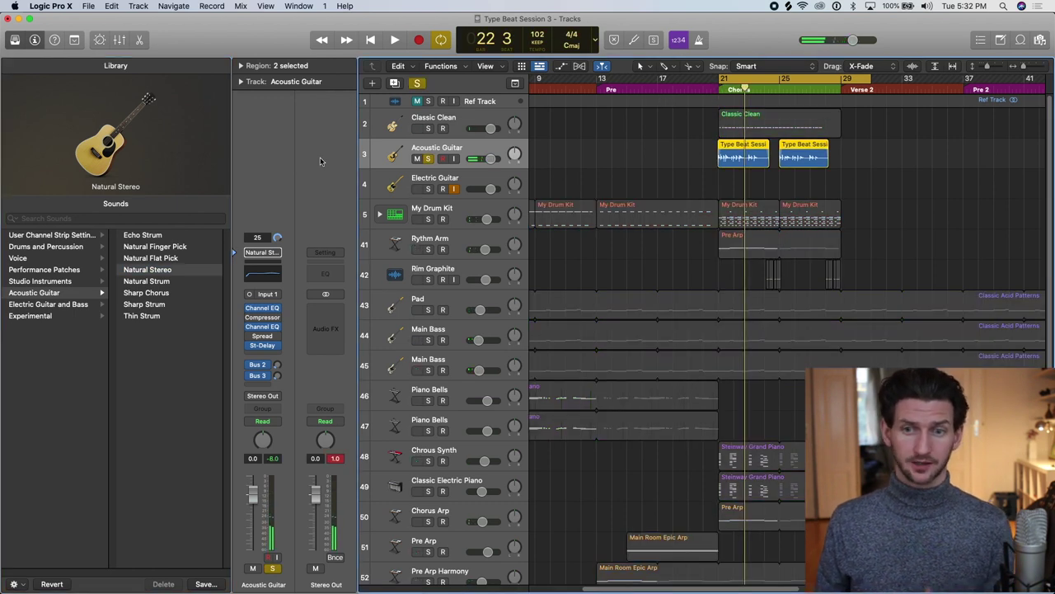
{"action": "key", "text": "space"}
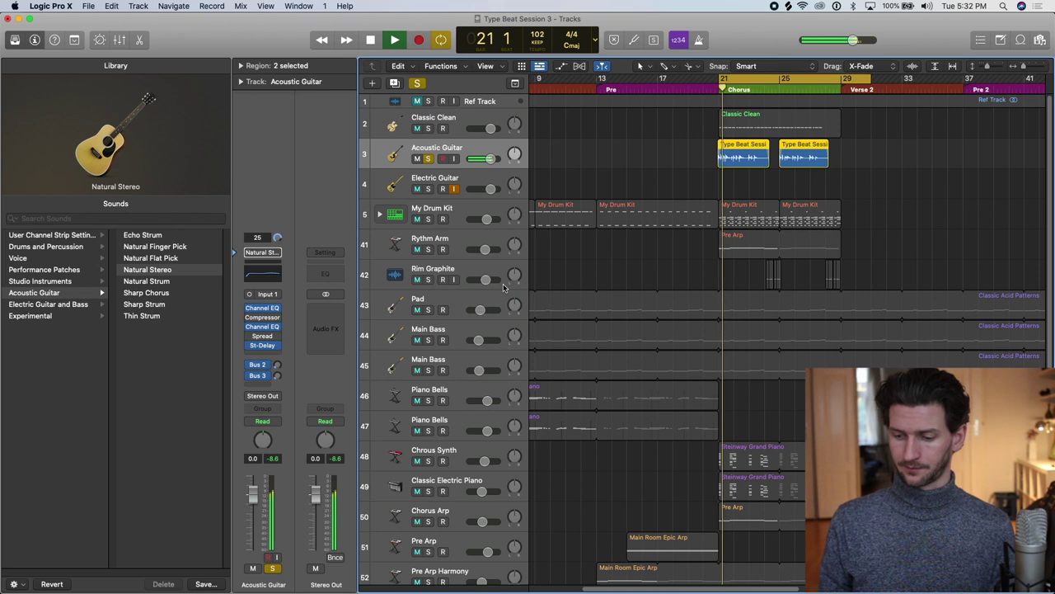
{"action": "key", "text": "XF86AudioRaiseVolume"}
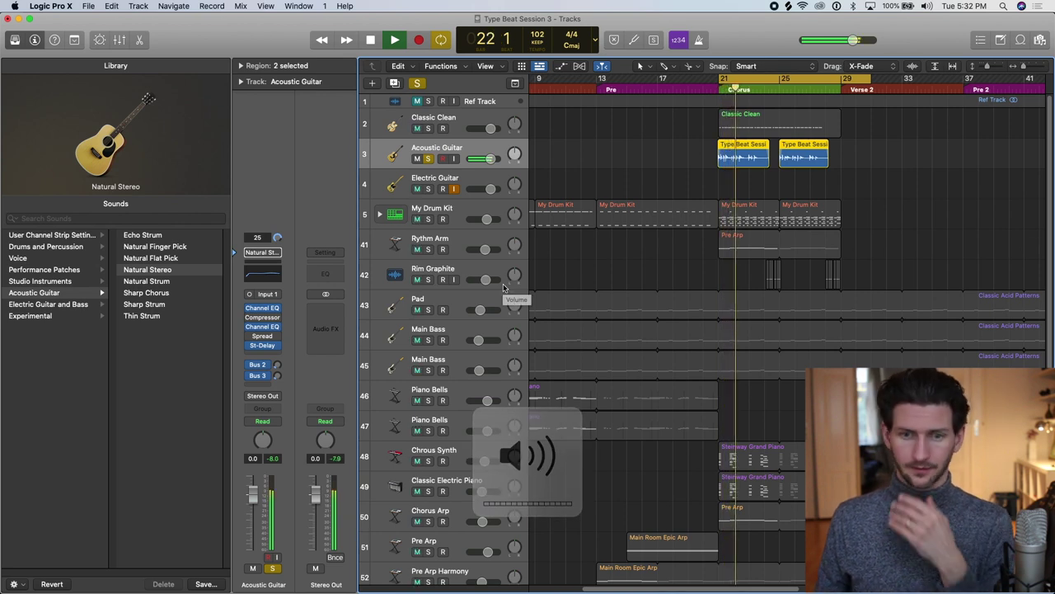
{"action": "key", "text": "space"}
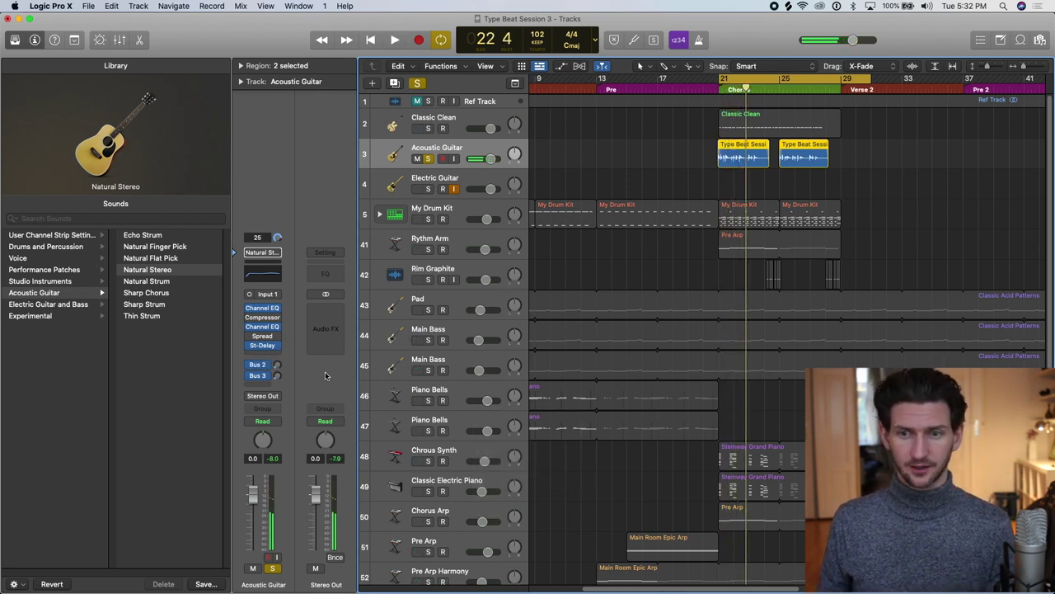
- Audition the Amp Switcher and Big Brute Blues Crunch Guitar patches, then load Big Spinner
{"action": "left_click", "coordinate": [71, 305]}
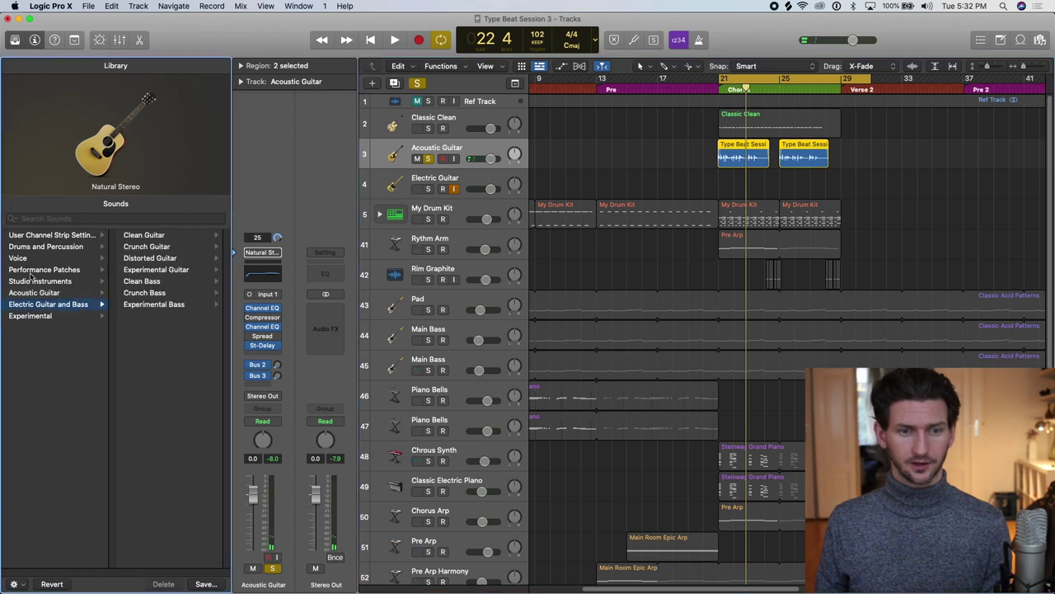
{"action": "left_click", "coordinate": [147, 248]}
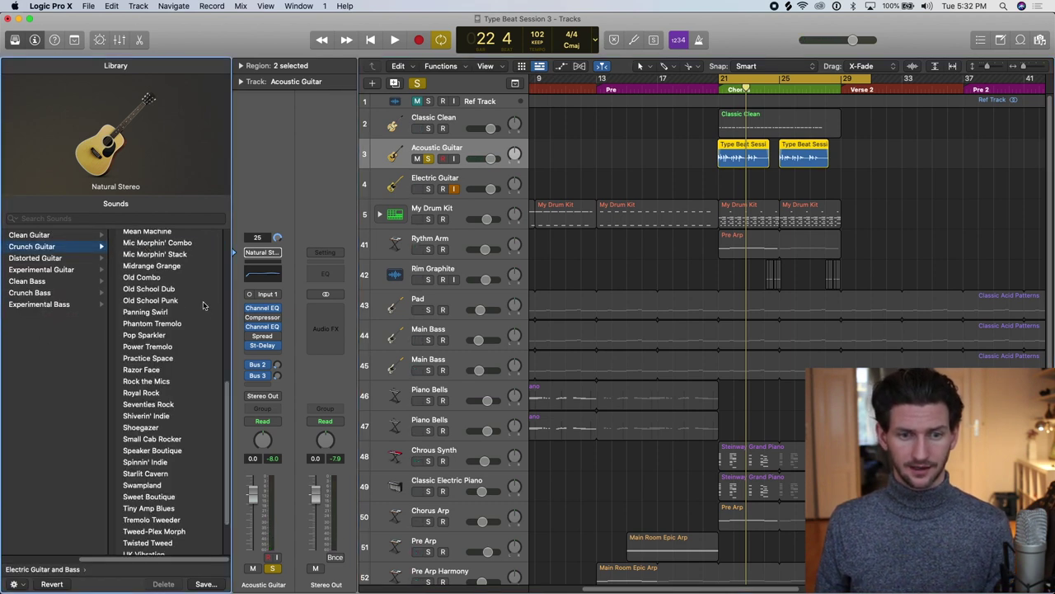
{"action": "scroll", "coordinate": [205, 311], "scroll_direction": "up", "scroll_amount": 10}
{"action": "scroll", "coordinate": [208, 319], "scroll_direction": "down", "scroll_amount": 12}
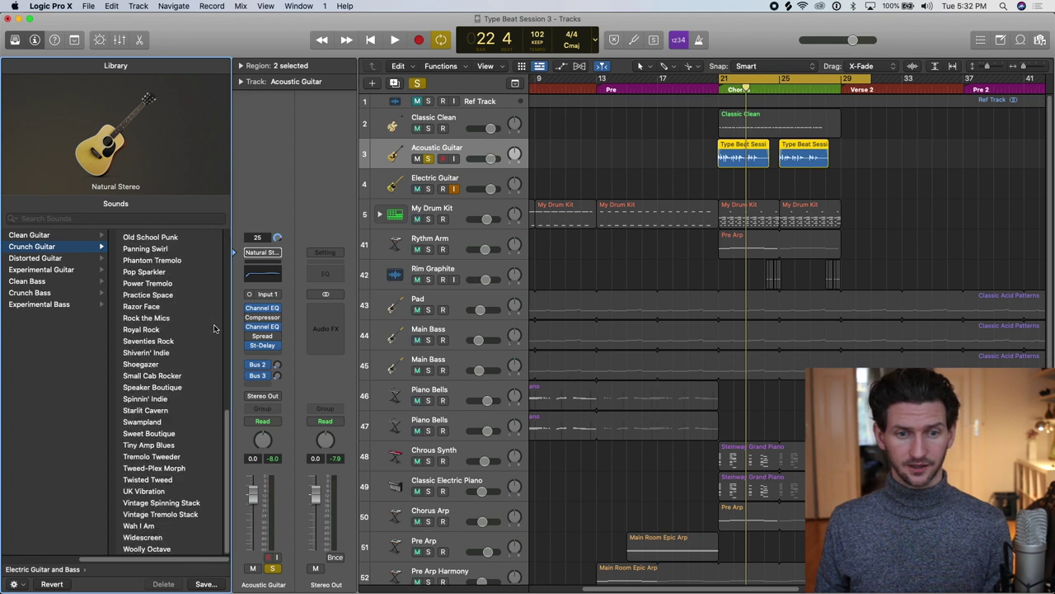
{"action": "scroll", "coordinate": [215, 330], "scroll_direction": "up", "scroll_amount": 12}
{"action": "left_click", "coordinate": [182, 237]}
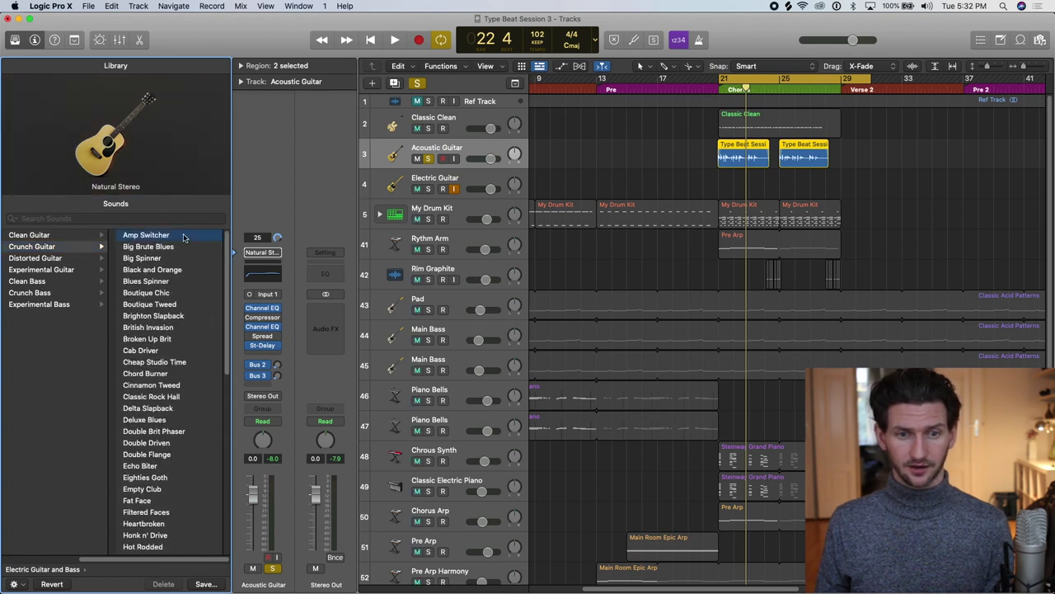
{"action": "key", "text": "space"}
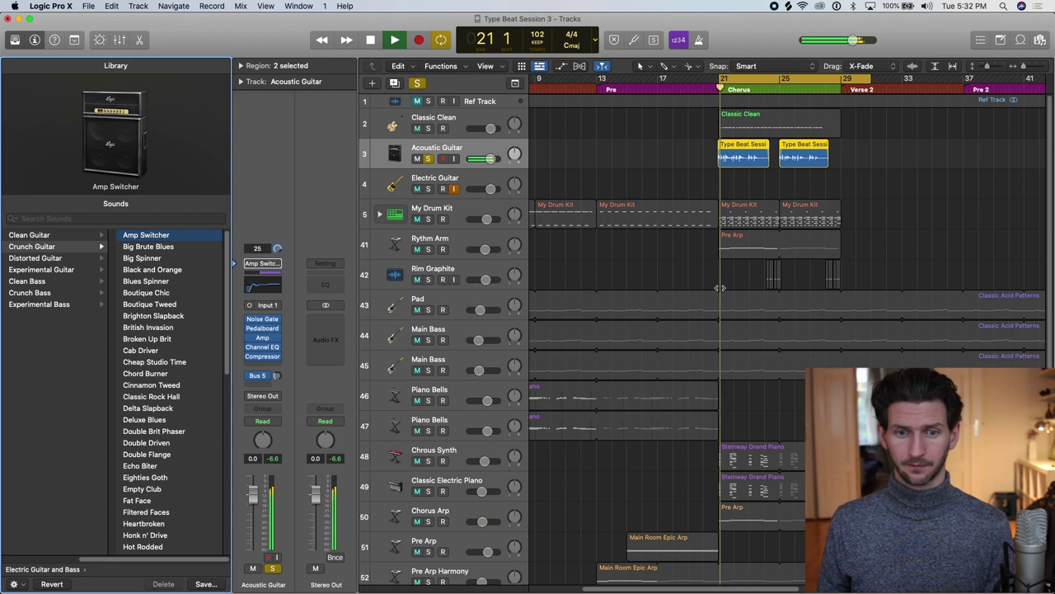
{"action": "key", "text": "XF86AudioRaiseVolume"}
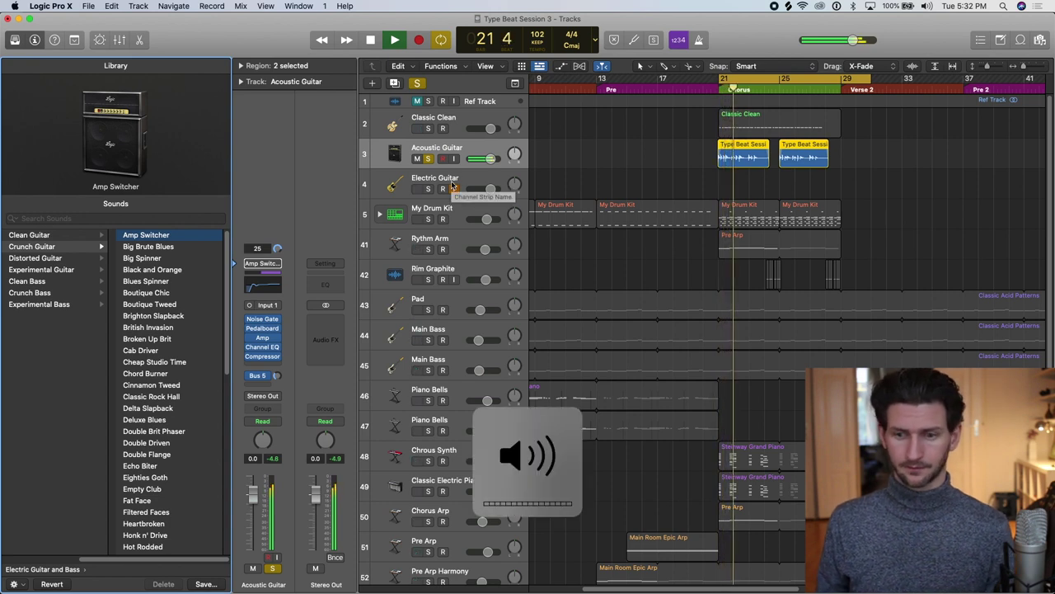
{"action": "key", "text": "space"}
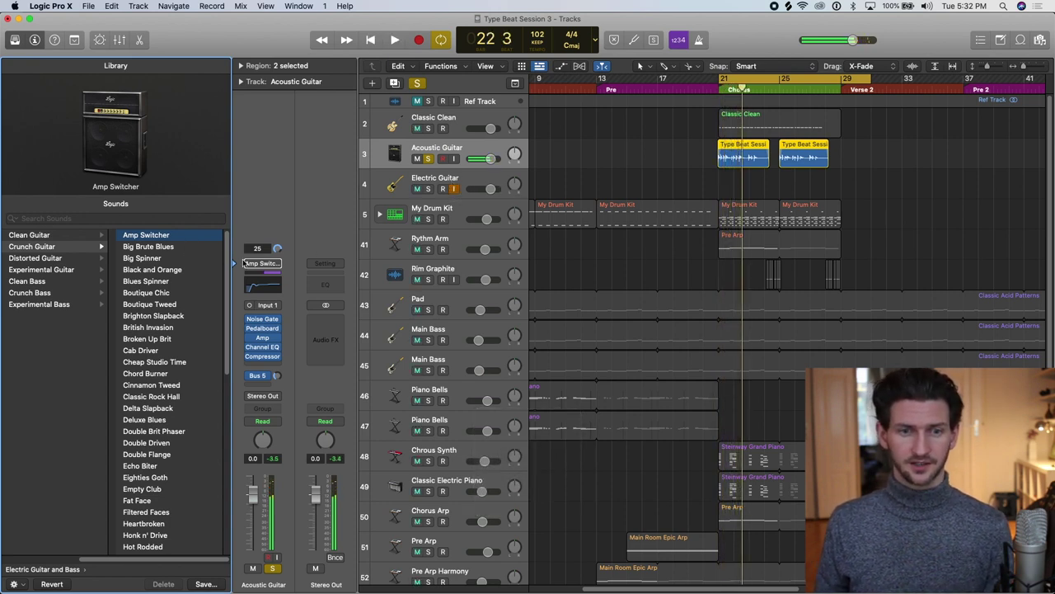
{"action": "left_click", "coordinate": [178, 246]}
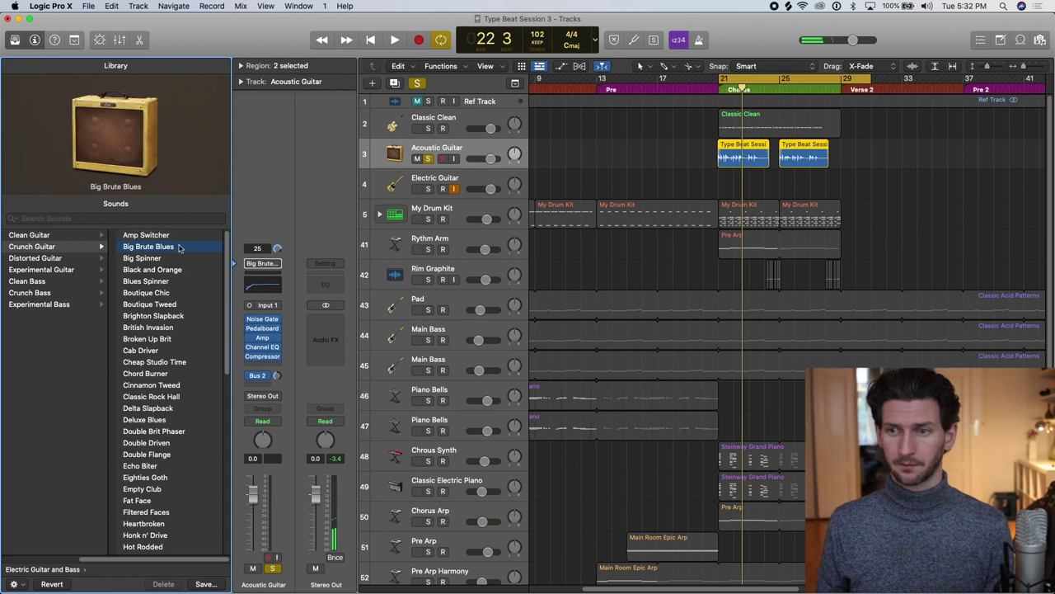
{"action": "key", "text": "space"}
{"action": "left_click", "coordinate": [173, 258]}
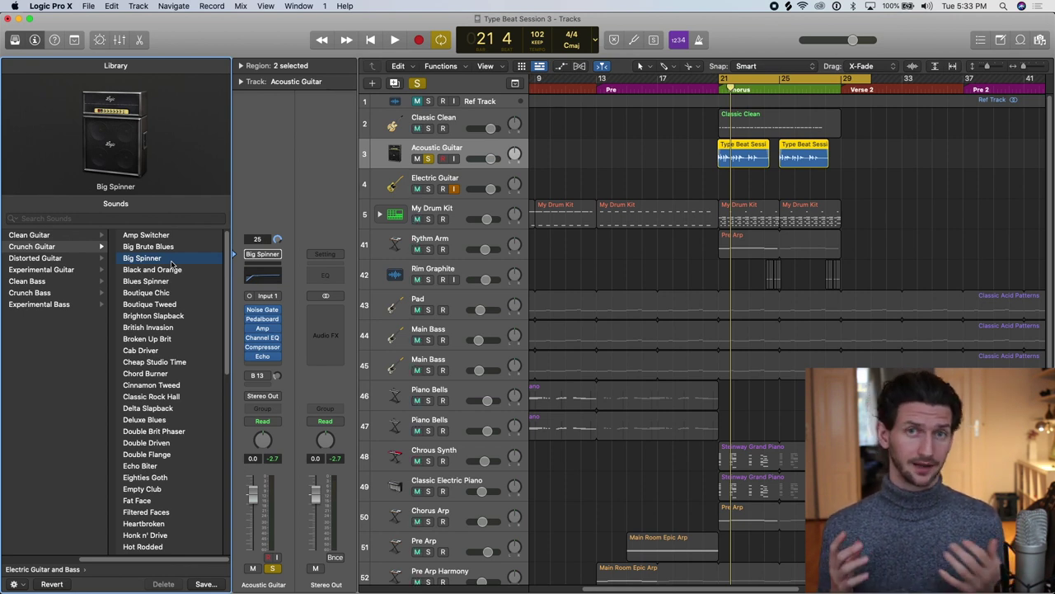
- Remove the bypassed effect plug-ins from the strip and insert a mono Amp Designer
{"action": "left_click", "coordinate": [263, 254]}
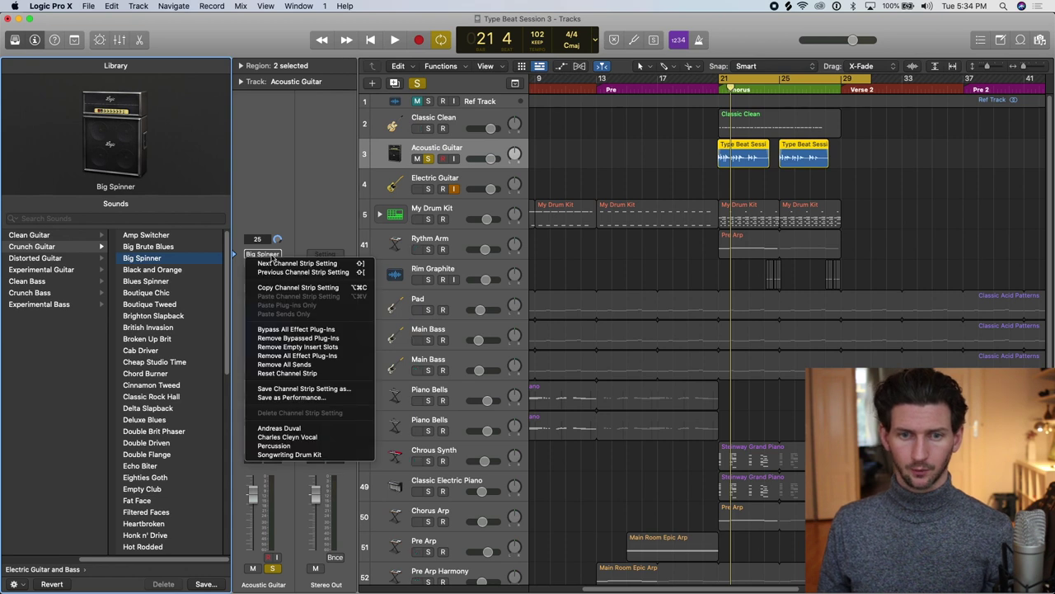
{"action": "left_click", "coordinate": [345, 338]}
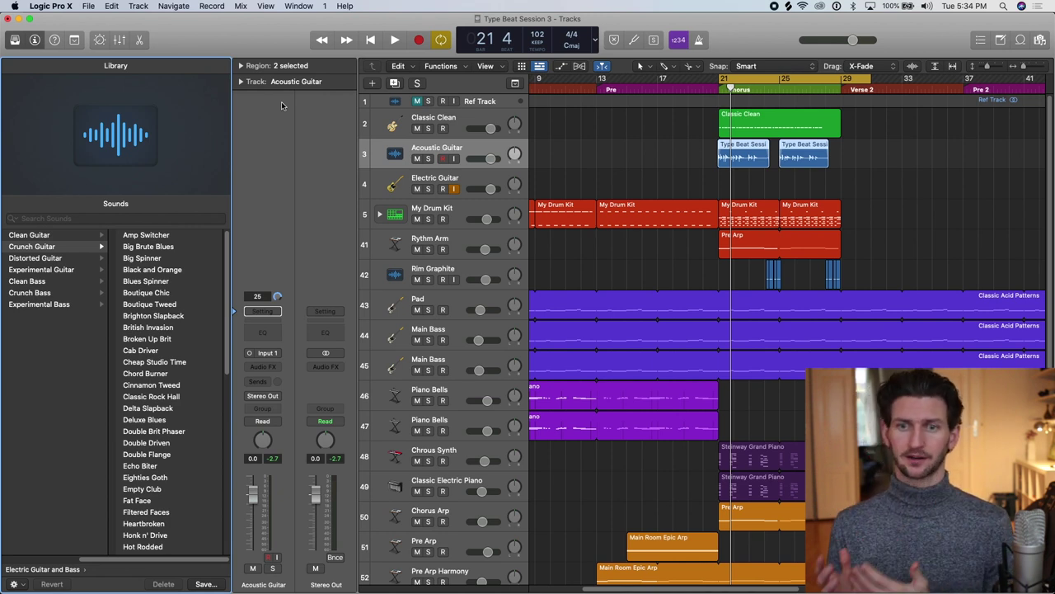
{"action": "left_click", "coordinate": [277, 369]}
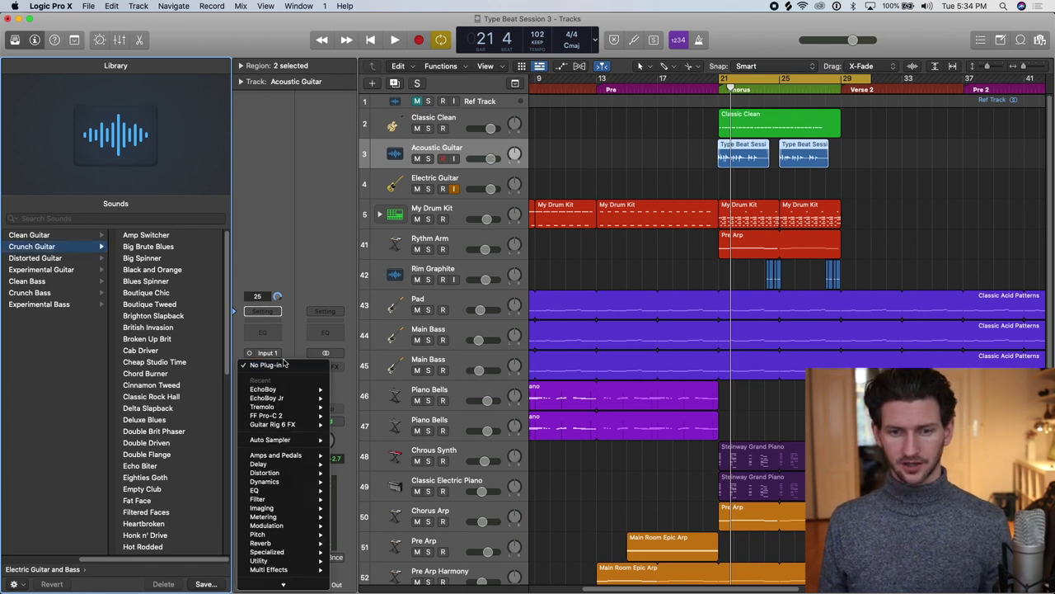
{"action": "mouse_move", "coordinate": [298, 465]}
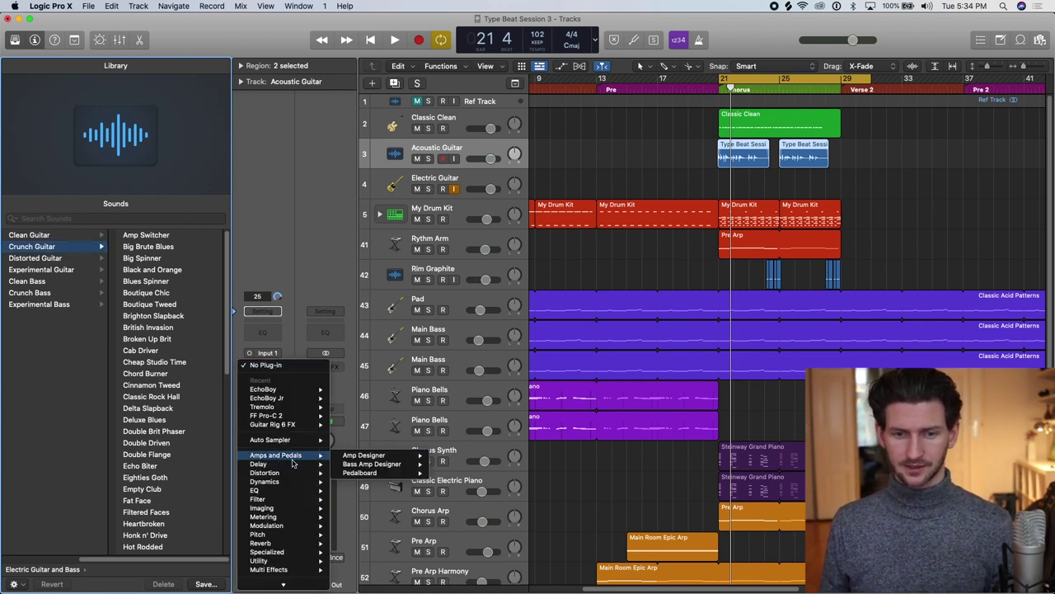
{"action": "mouse_move", "coordinate": [401, 459]}
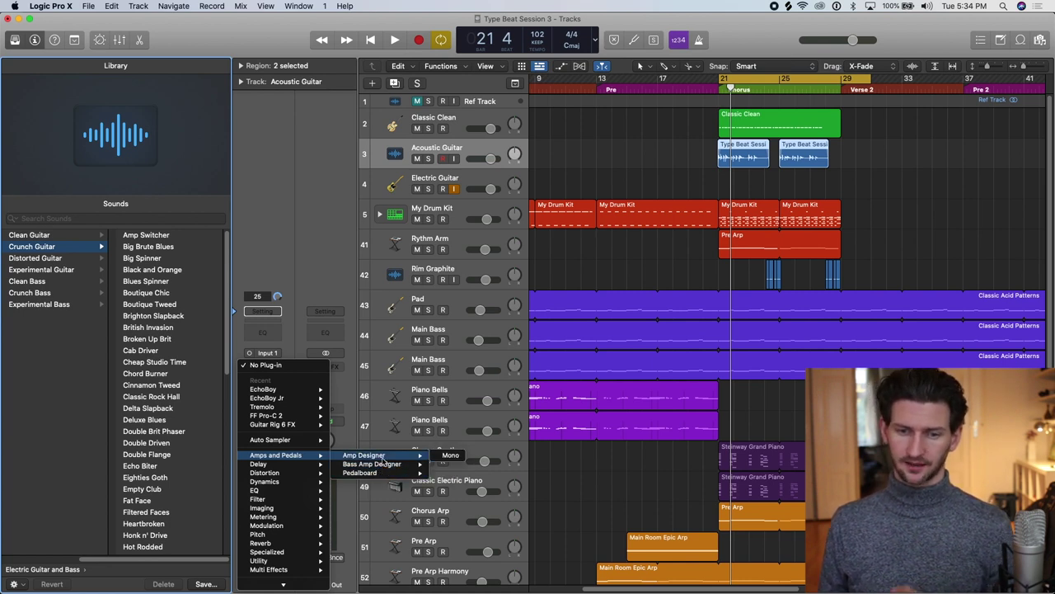
{"action": "left_click", "coordinate": [453, 456]}
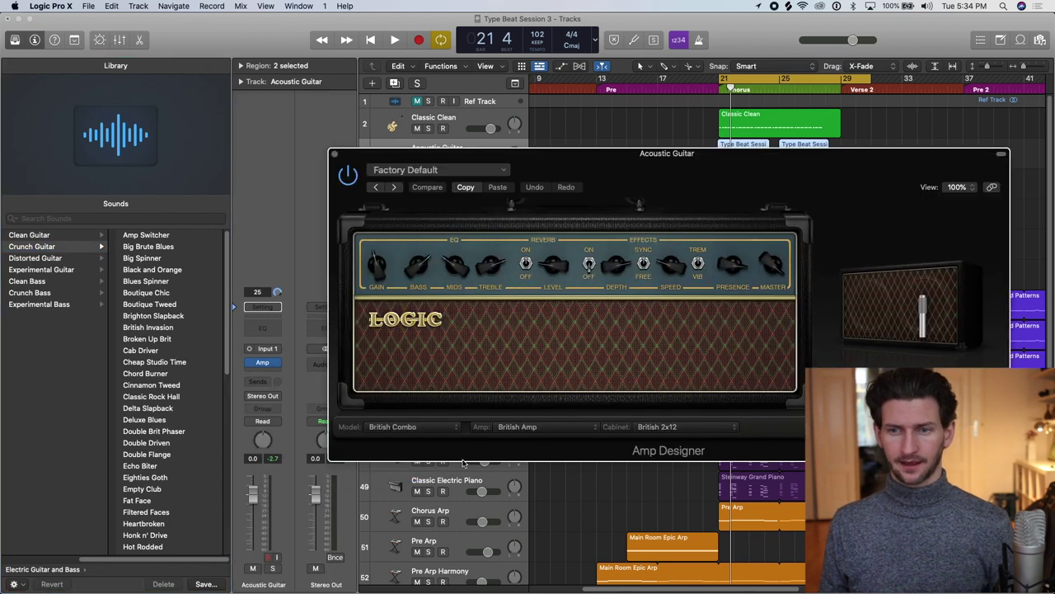
- Move the Amp Designer window aside and load the 01 Clean > Old Brown preset
{"action": "left_click_drag", "start_coordinate": [758, 163], "coordinate": [449, 46]}
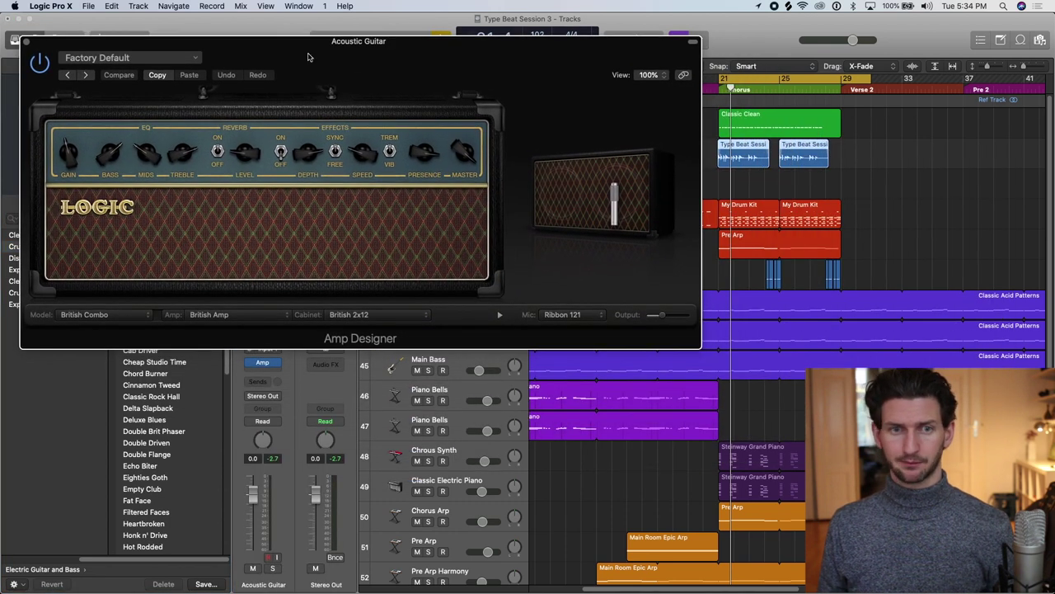
{"action": "left_click", "coordinate": [183, 59]}
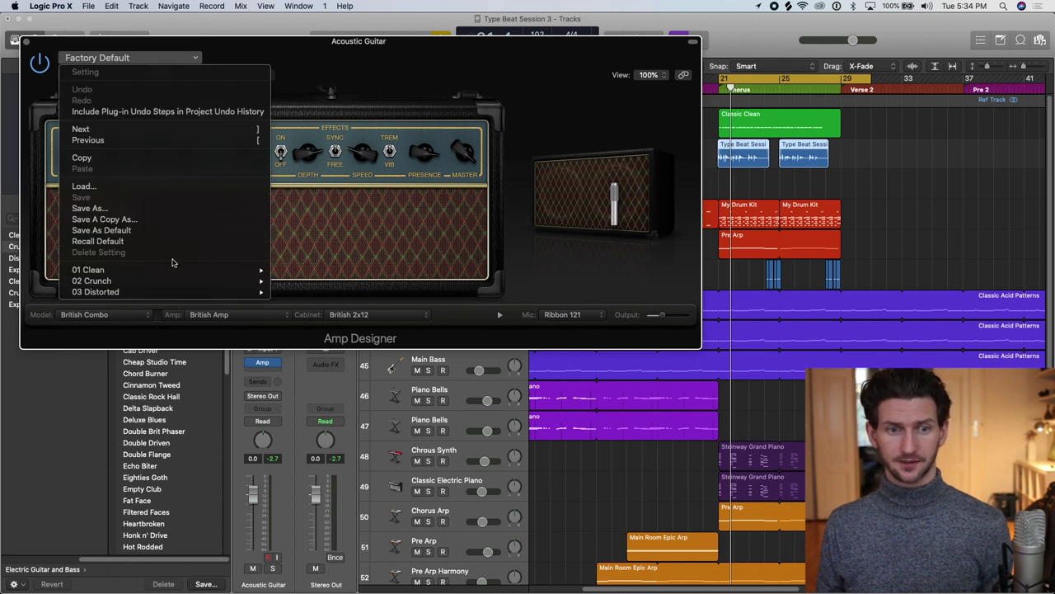
{"action": "mouse_move", "coordinate": [173, 273]}
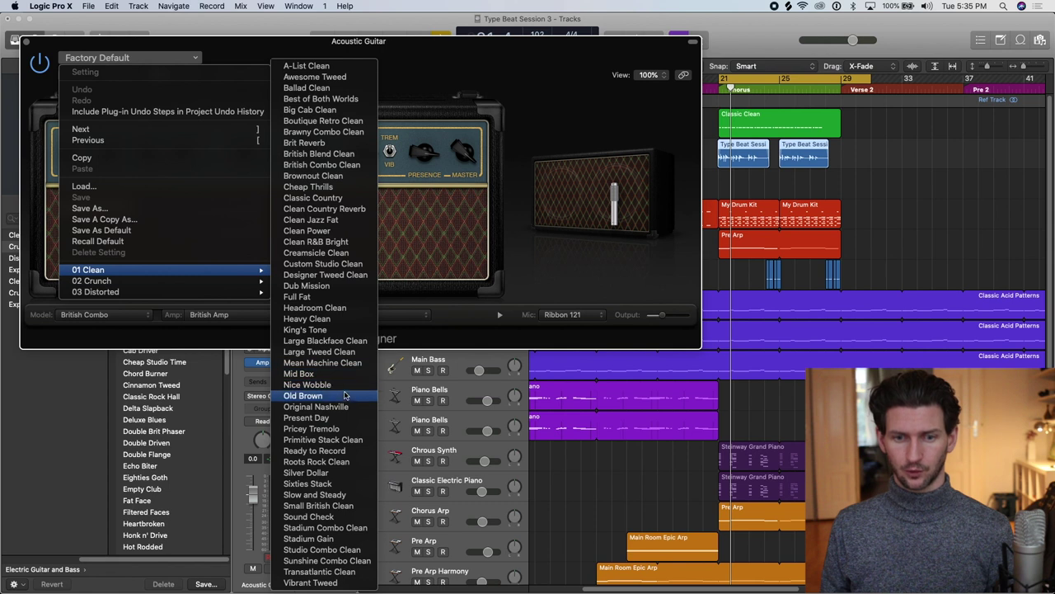
{"action": "left_click", "coordinate": [304, 396]}
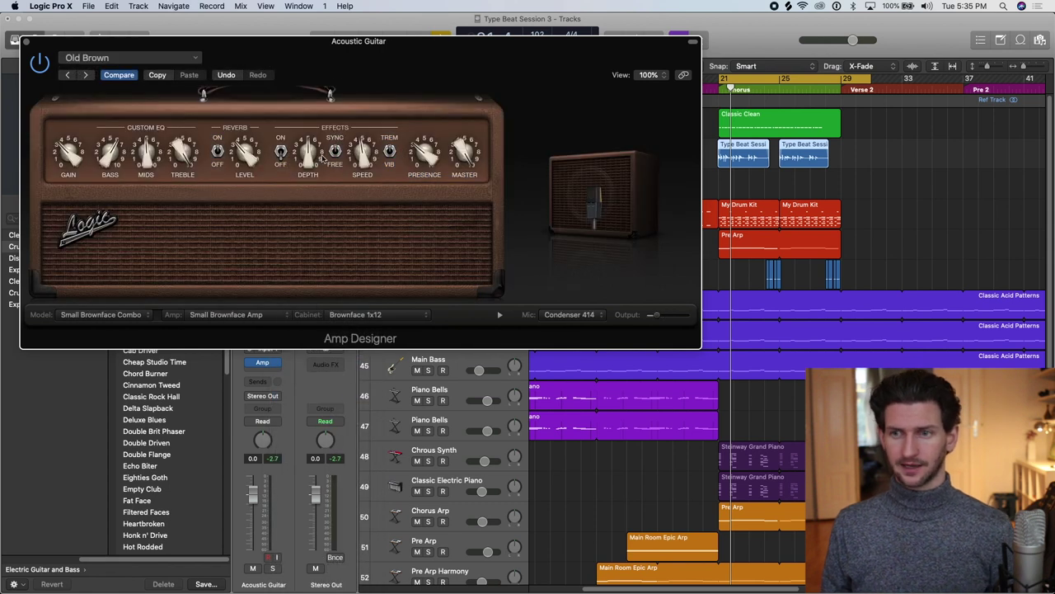
- Play the soloed guitar, shift the cabinet mic left, and try Dynamic 20 then Dynamic 609 mics
{"action": "key", "text": "s"}
{"action": "key", "text": "space"}
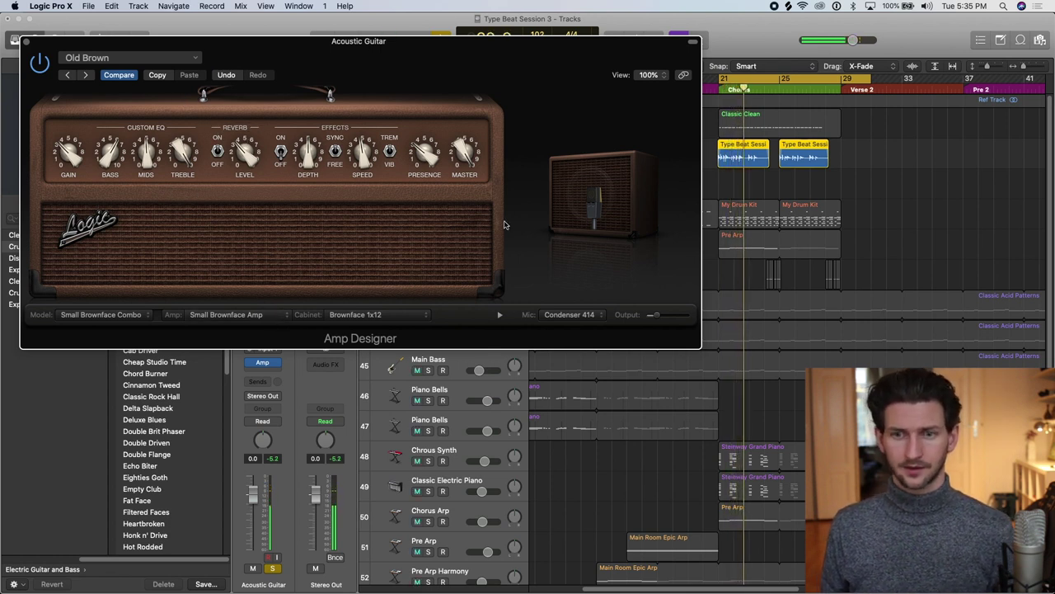
{"action": "mouse_move", "coordinate": [567, 249]}
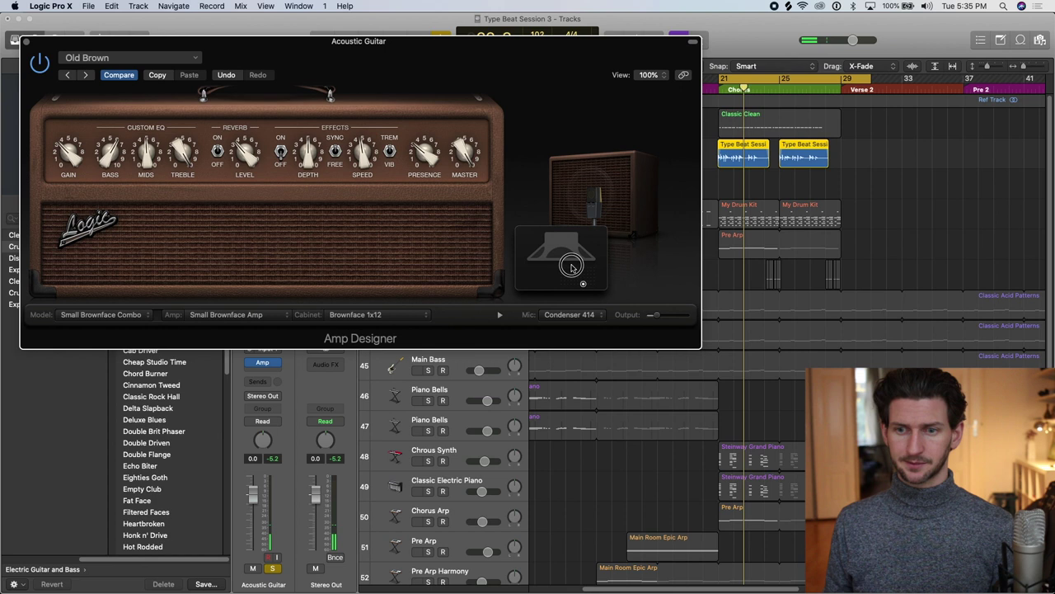
{"action": "left_click_drag", "start_coordinate": [583, 283], "coordinate": [559, 272]}
{"action": "left_click", "coordinate": [569, 314]}
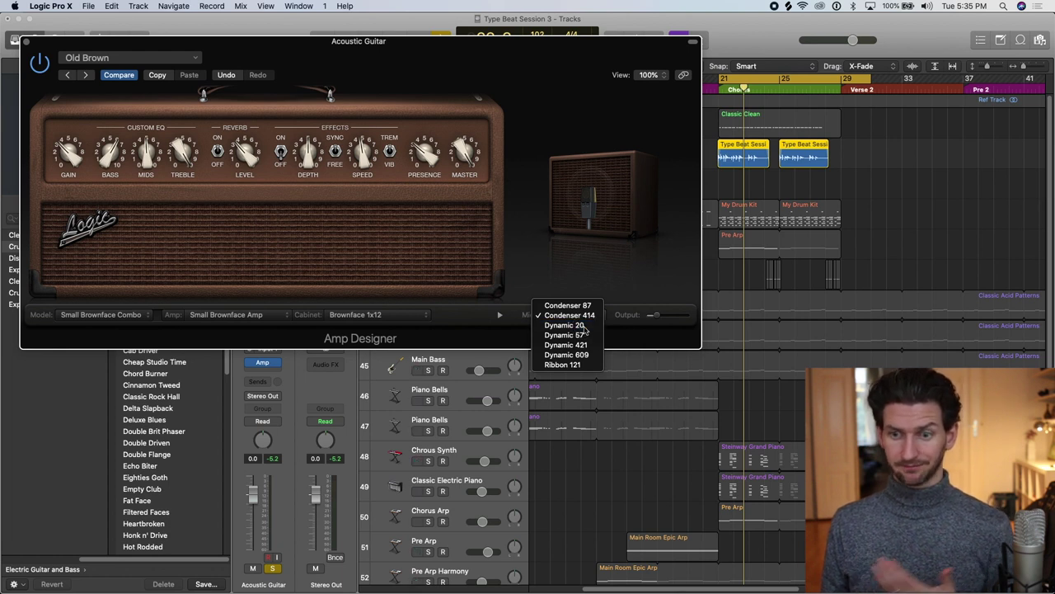
{"action": "left_click", "coordinate": [583, 325]}
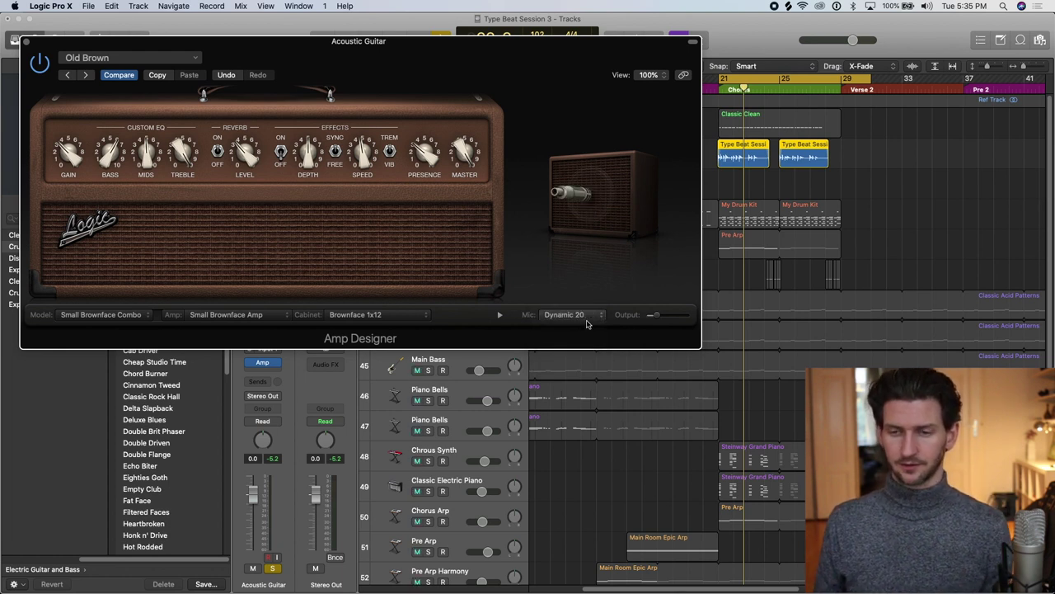
{"action": "left_click", "coordinate": [587, 317]}
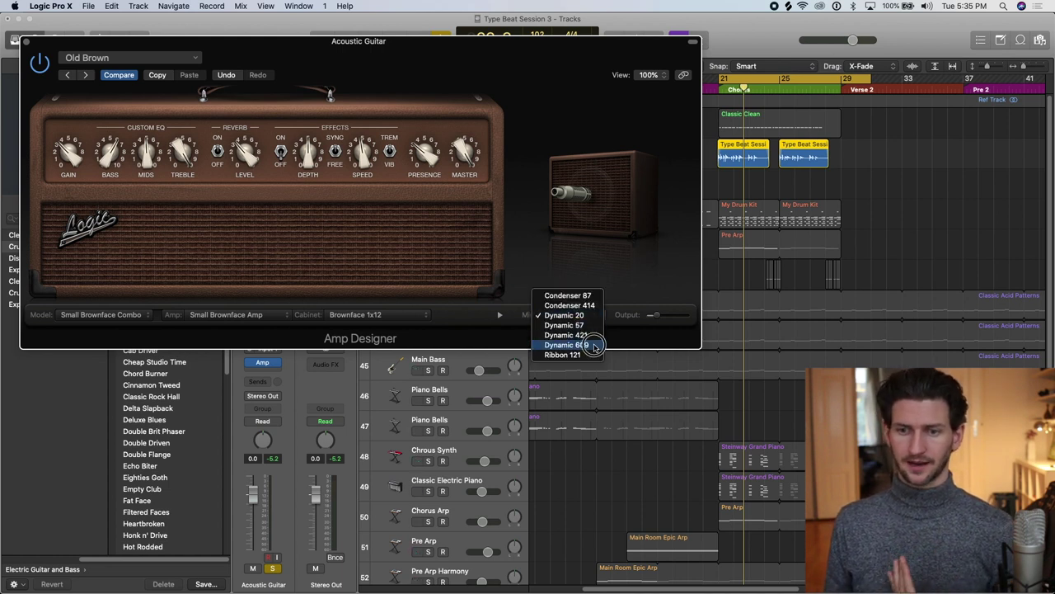
{"action": "left_click", "coordinate": [569, 345]}
- Move the mic to the right, confirm the Dynamic 609 choice, nudge it, and close Amp Designer
{"action": "mouse_move", "coordinate": [615, 302]}
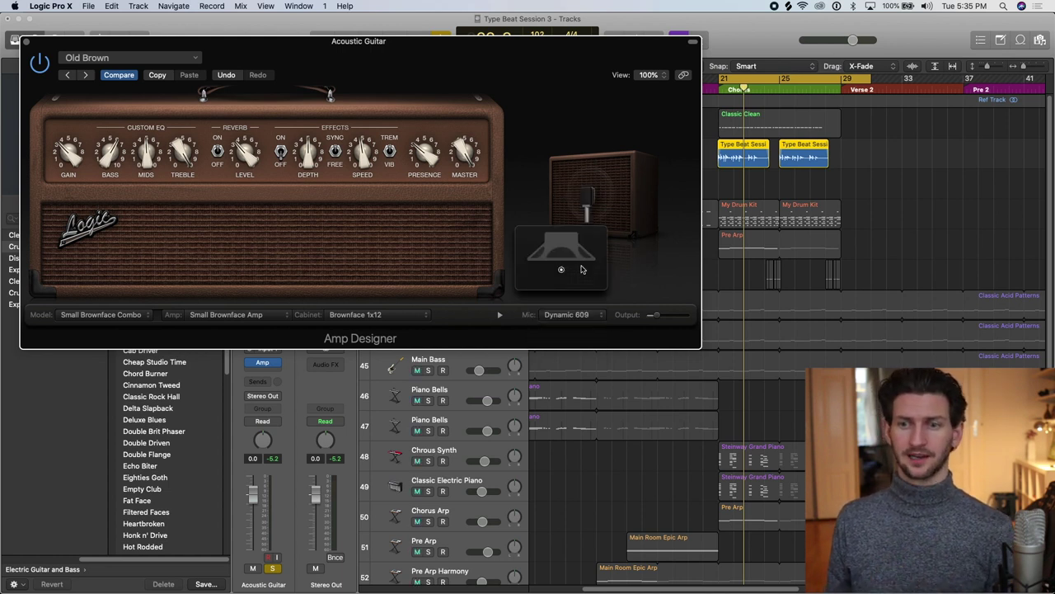
{"action": "left_click_drag", "start_coordinate": [564, 275], "coordinate": [621, 303]}
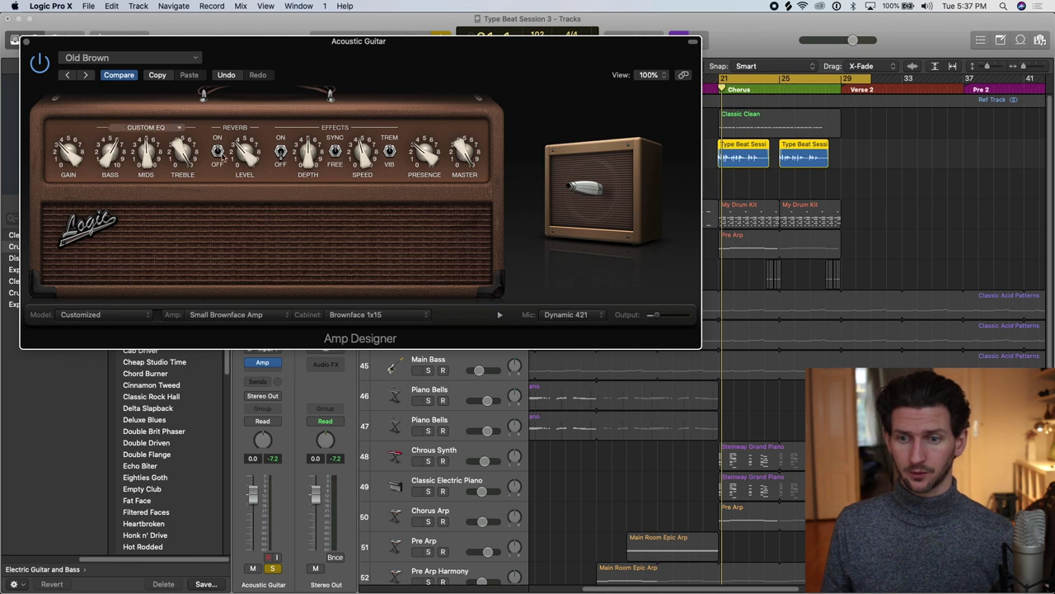
{"action": "left_click", "coordinate": [580, 315]}
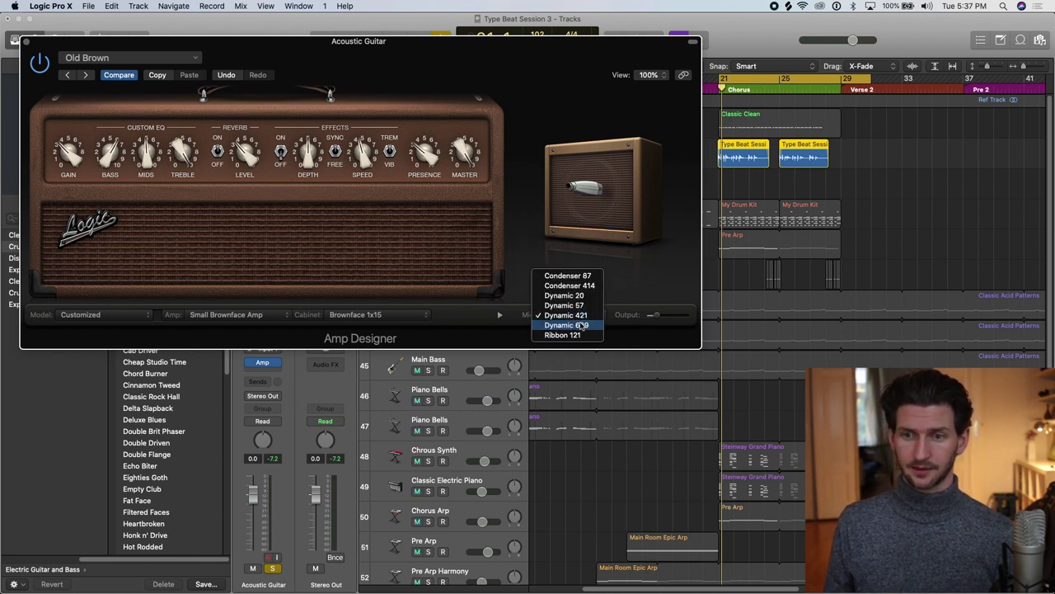
{"action": "left_click", "coordinate": [578, 325]}
{"action": "mouse_move", "coordinate": [581, 274]}
{"action": "left_click_drag", "start_coordinate": [581, 275], "coordinate": [600, 287]}
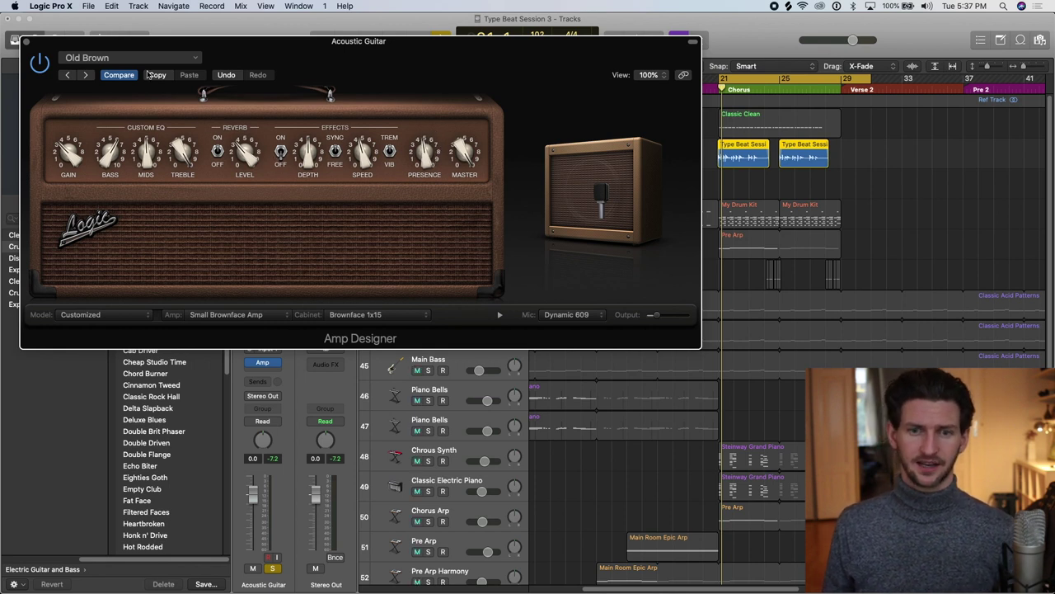
{"action": "left_click", "coordinate": [25, 42]}
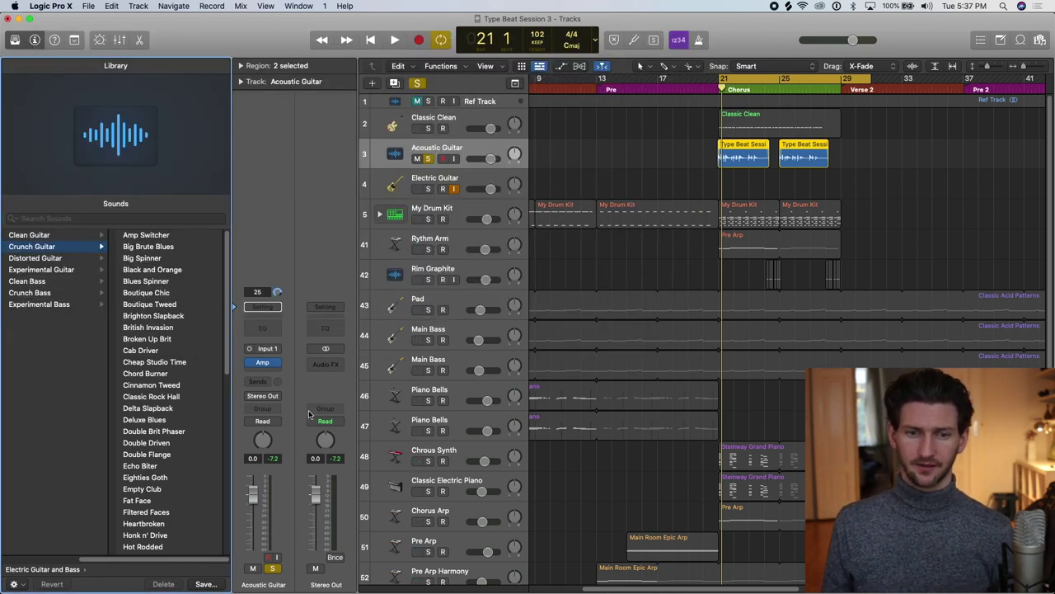
- Insert a mono Compressor after the amp and load its Crunch Guitar preset
{"action": "mouse_move", "coordinate": [264, 363]}
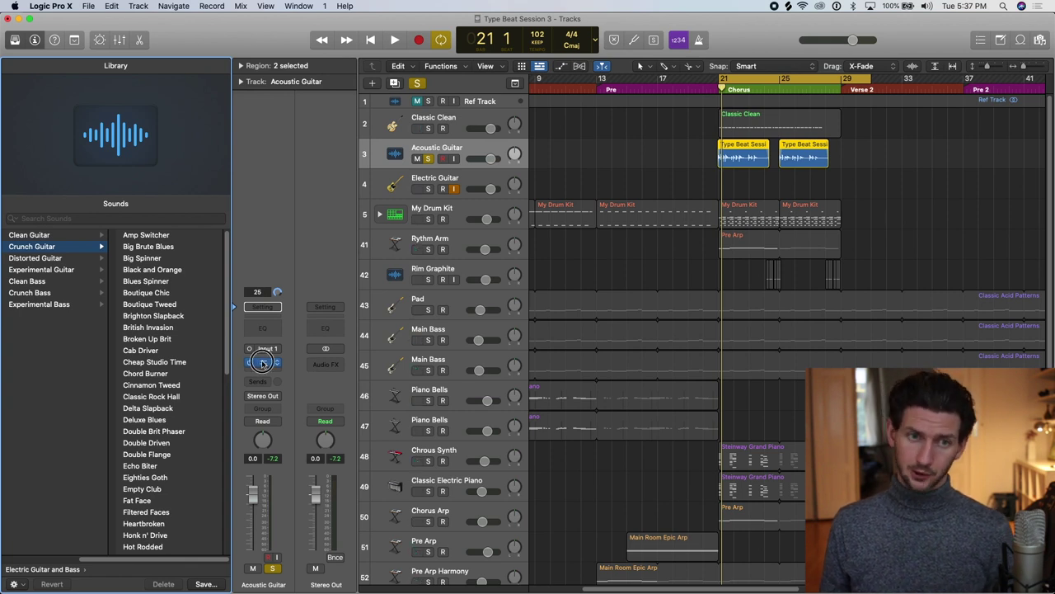
{"action": "left_click", "coordinate": [263, 363]}
{"action": "left_click", "coordinate": [25, 42]}
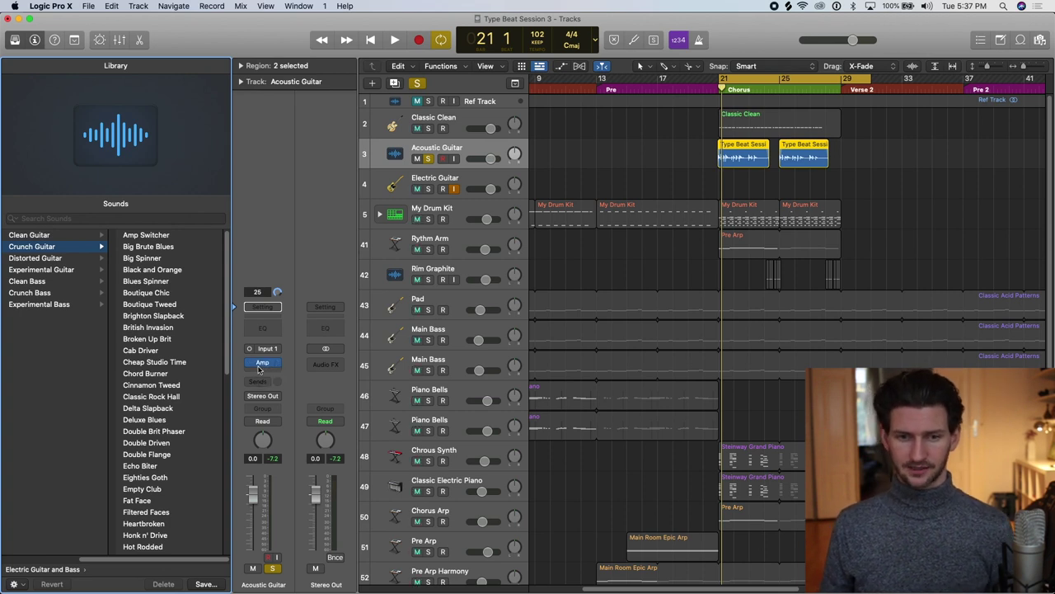
{"action": "left_click", "coordinate": [260, 370]}
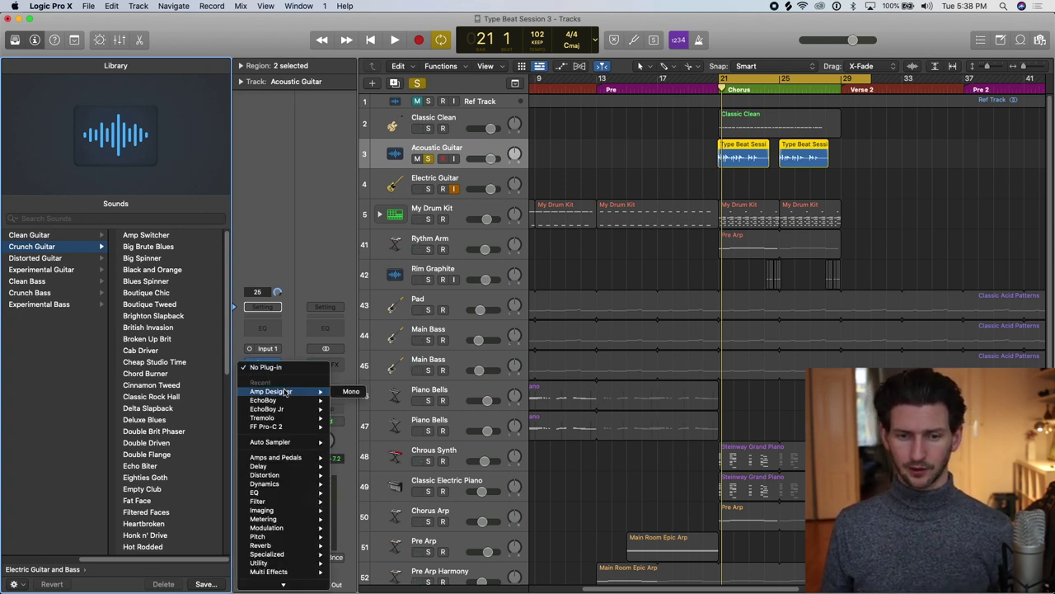
{"action": "mouse_move", "coordinate": [284, 493]}
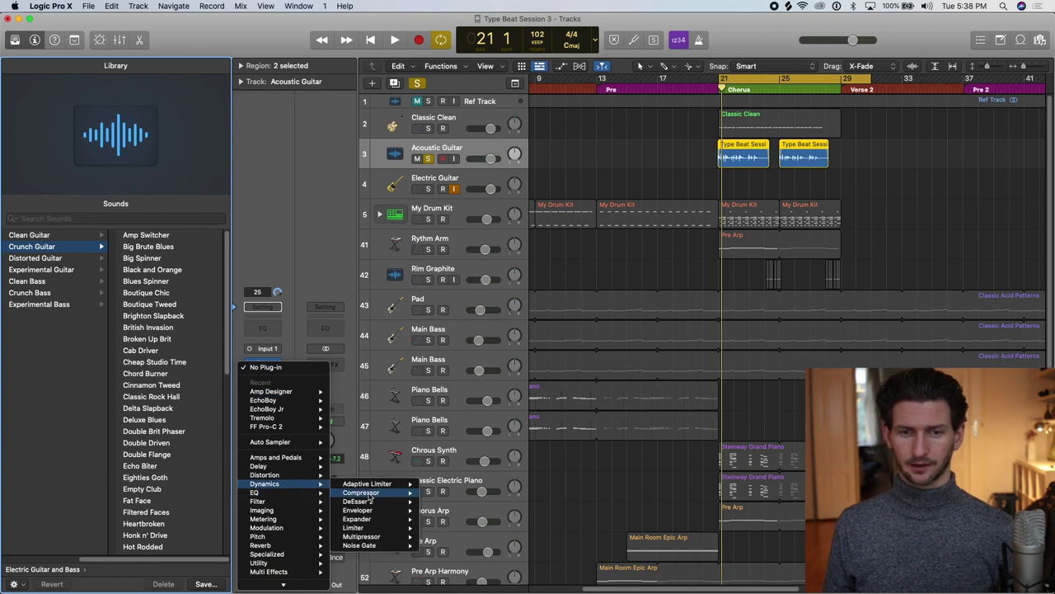
{"action": "mouse_move", "coordinate": [371, 497]}
{"action": "left_click", "coordinate": [439, 494]}
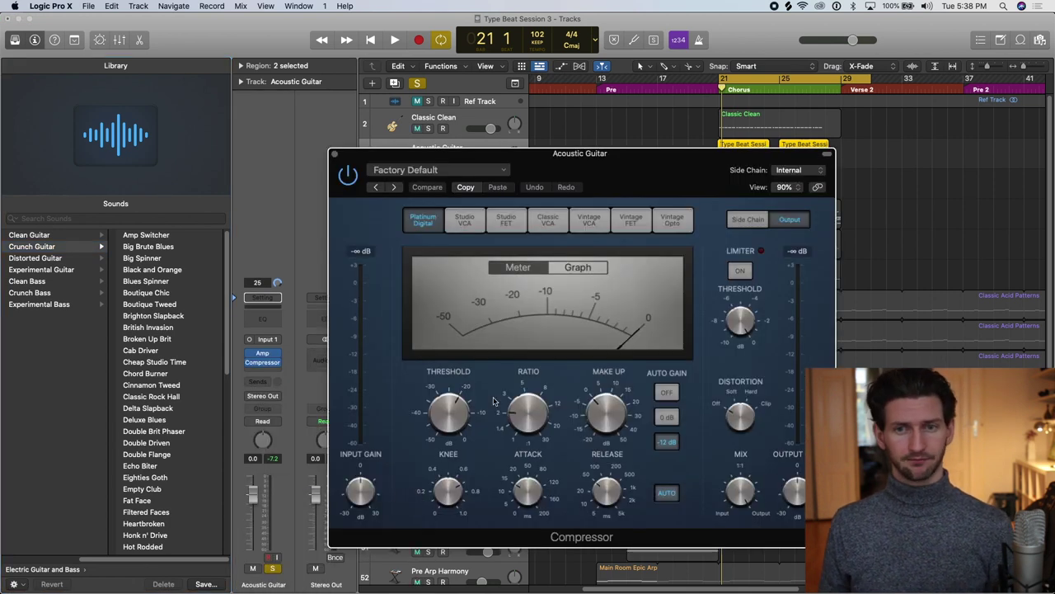
{"action": "left_click_drag", "start_coordinate": [608, 146], "coordinate": [470, 90]}
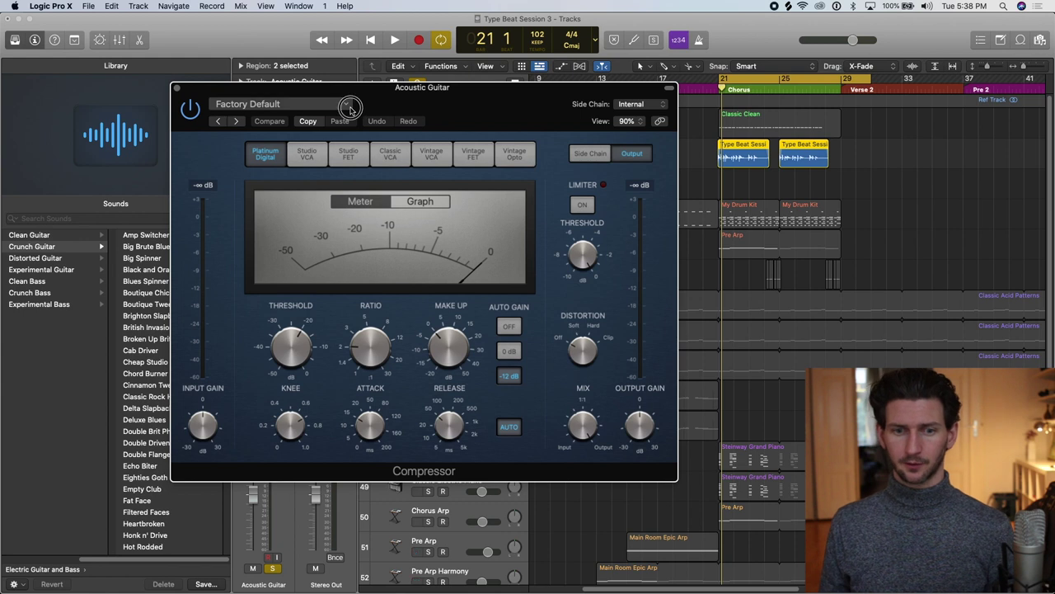
{"action": "left_click", "coordinate": [349, 107]}
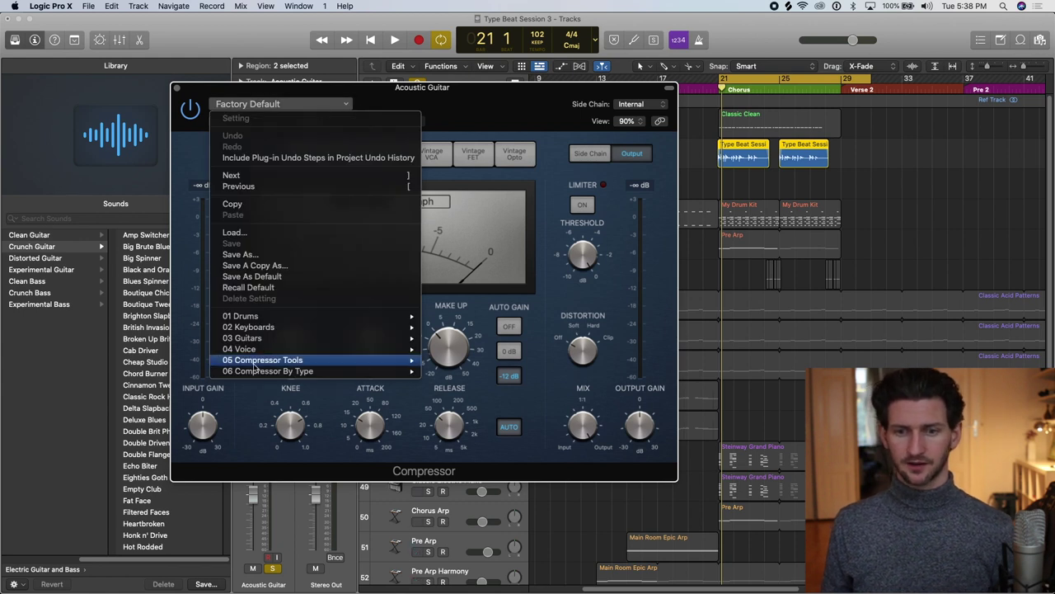
{"action": "mouse_move", "coordinate": [314, 341]}
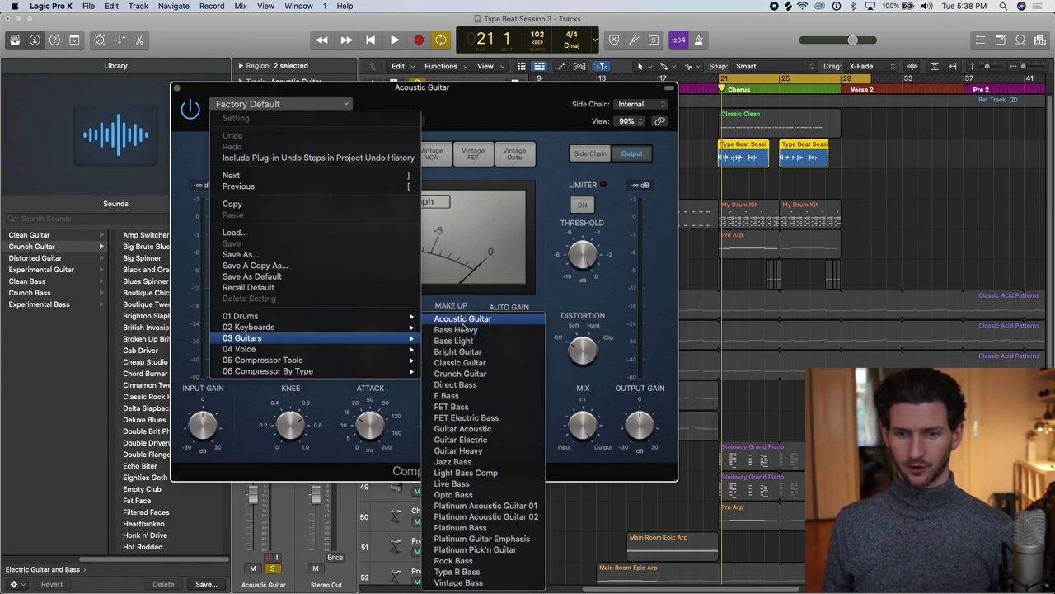
{"action": "left_click", "coordinate": [474, 375]}
- Tune the compression ratio by ear to 4.1:1 and close the compressor window
{"action": "key", "text": "space"}
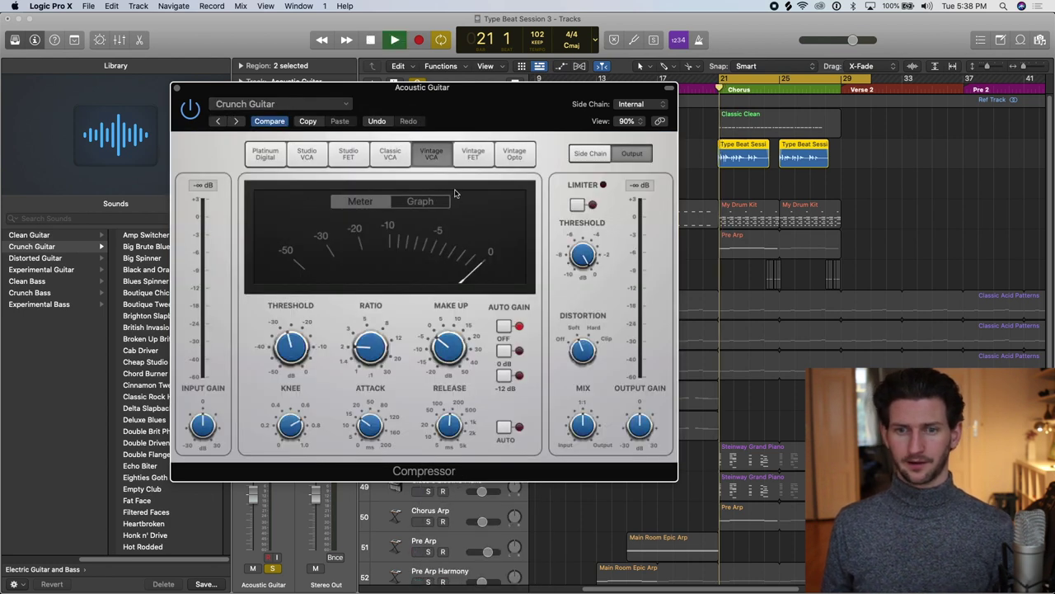
{"action": "left_click_drag", "start_coordinate": [389, 351], "coordinate": [389, 331]}
{"action": "key", "text": "space"}
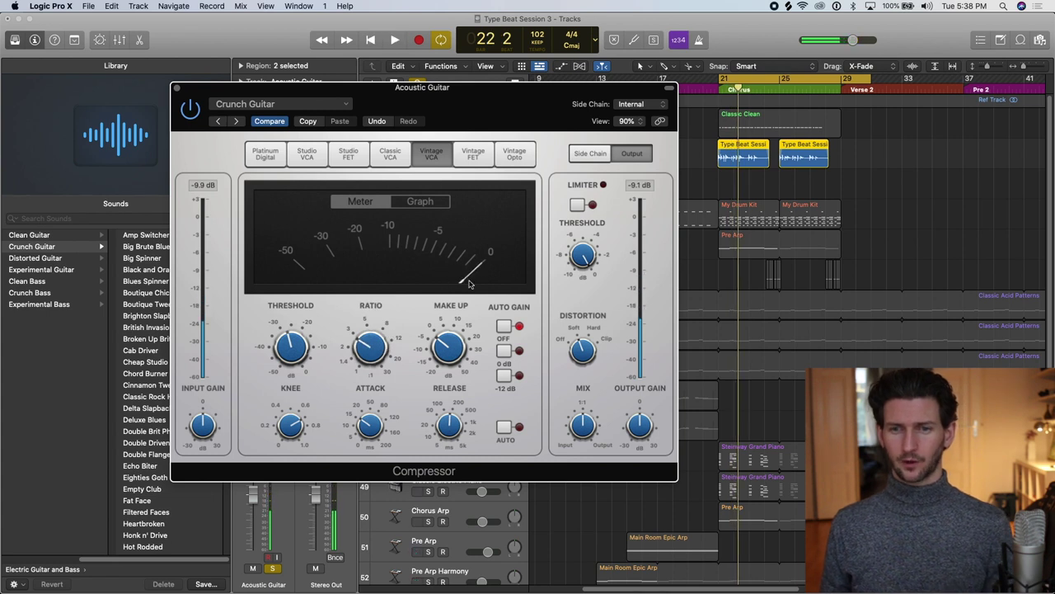
{"action": "left_click_drag", "start_coordinate": [369, 363], "coordinate": [369, 355]}
{"action": "key", "text": "space"}
{"action": "key", "text": "space"}
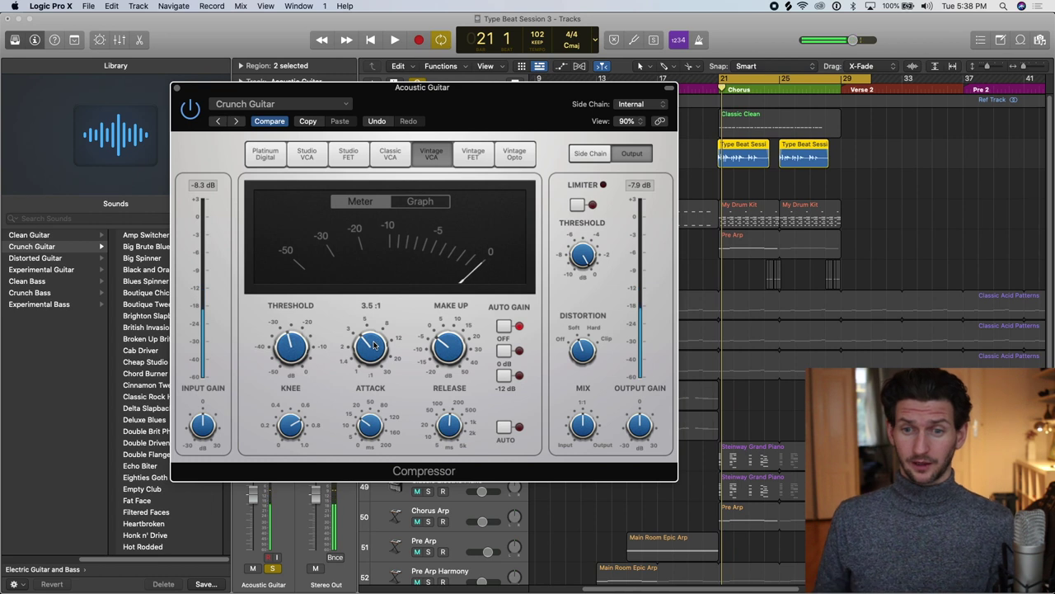
{"action": "key", "text": "space"}
{"action": "key", "text": "space"}
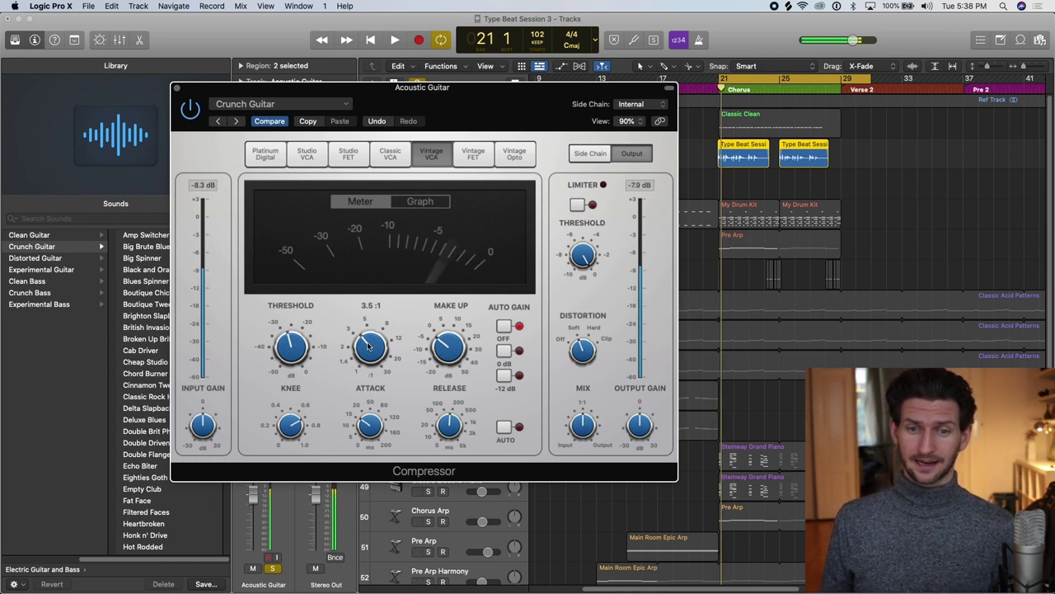
{"action": "left_click_drag", "start_coordinate": [373, 345], "coordinate": [368, 338]}
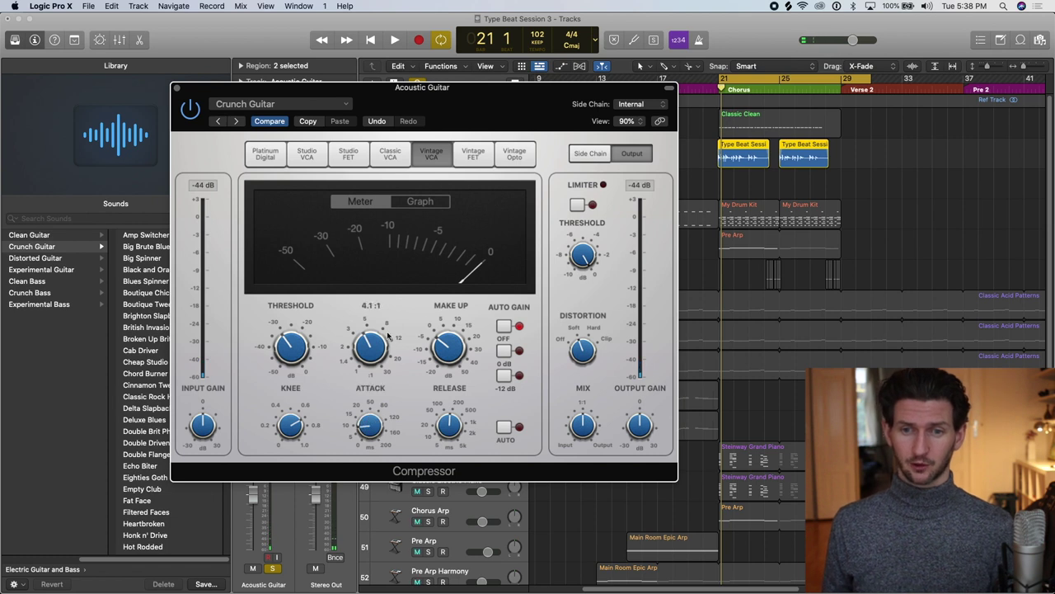
{"action": "key", "text": "space"}
{"action": "key", "text": "space"}
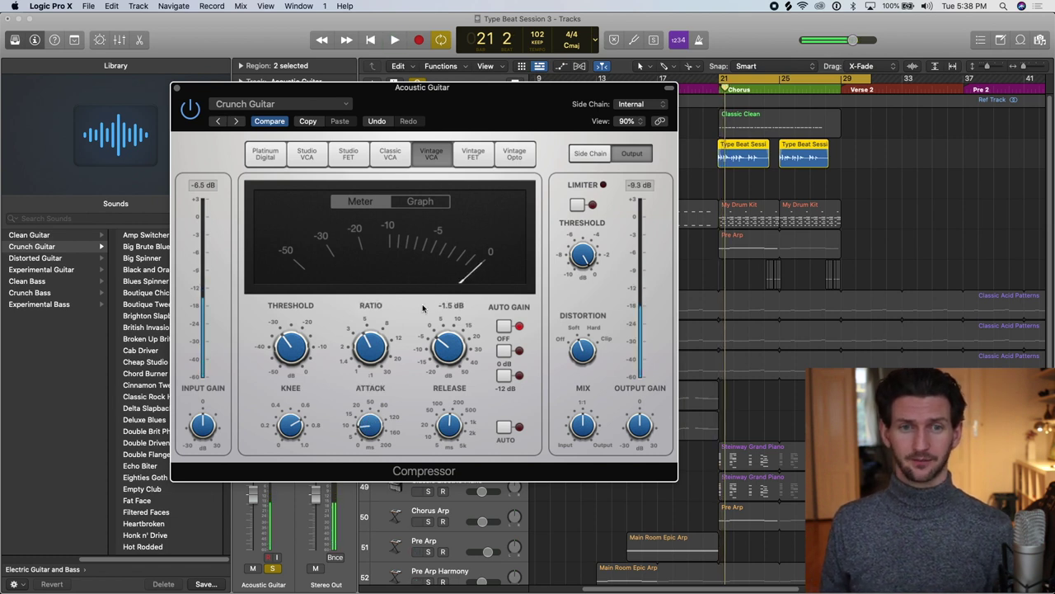
{"action": "left_click", "coordinate": [176, 88]}
- Adjust the Tape Delay time and lower its wet level to 13% while playing
{"action": "left_click", "coordinate": [276, 369]}
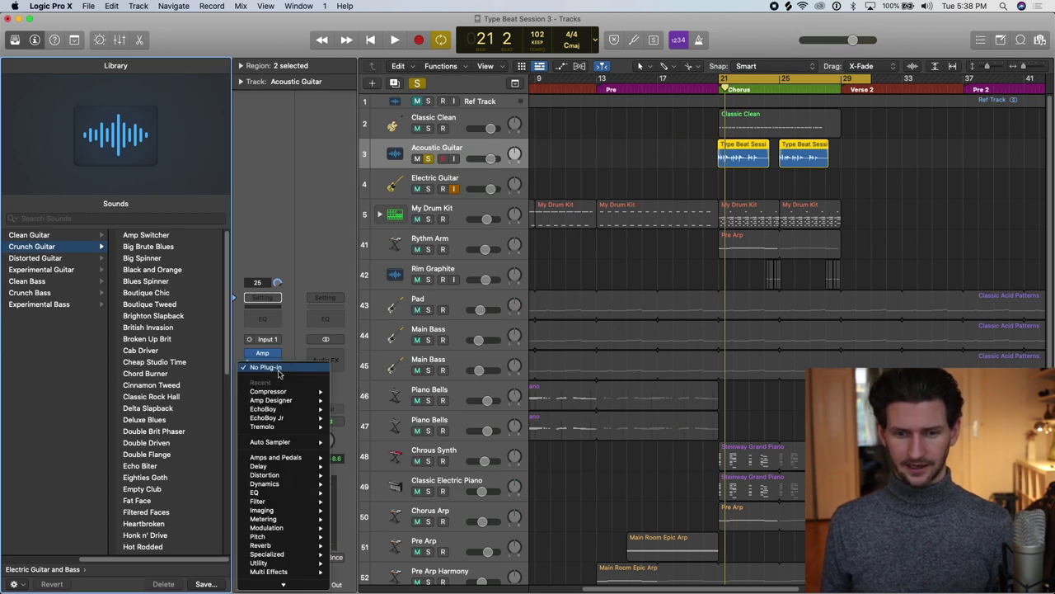
{"action": "mouse_move", "coordinate": [258, 466]}
{"action": "mouse_move", "coordinate": [360, 475]}
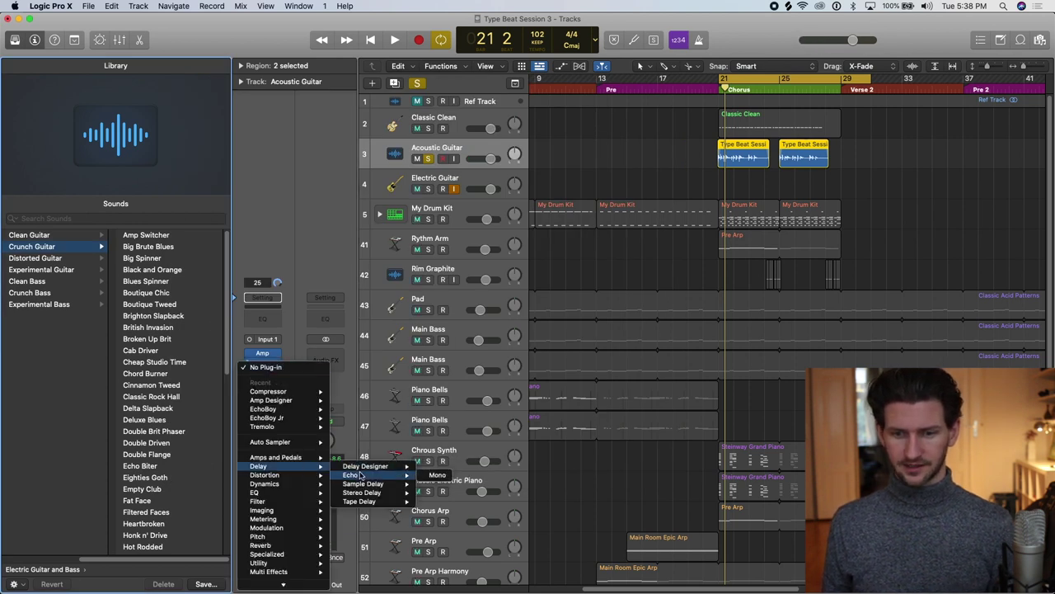
{"action": "left_click", "coordinate": [359, 147]}
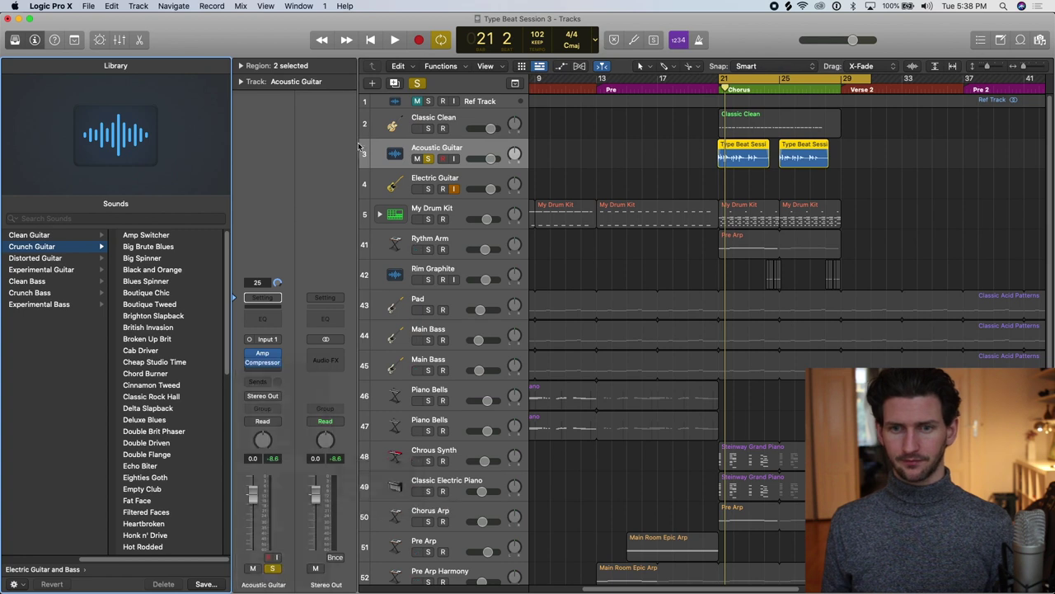
{"action": "key", "text": "space"}
{"action": "left_click_drag", "start_coordinate": [412, 288], "coordinate": [416, 329]}
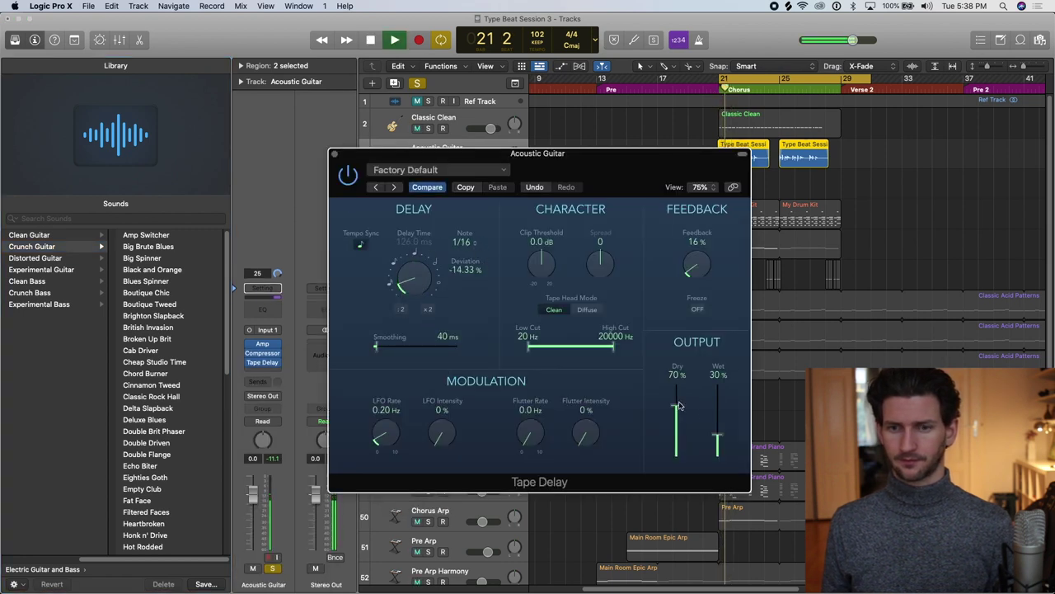
{"action": "left_click_drag", "start_coordinate": [718, 435], "coordinate": [717, 449]}
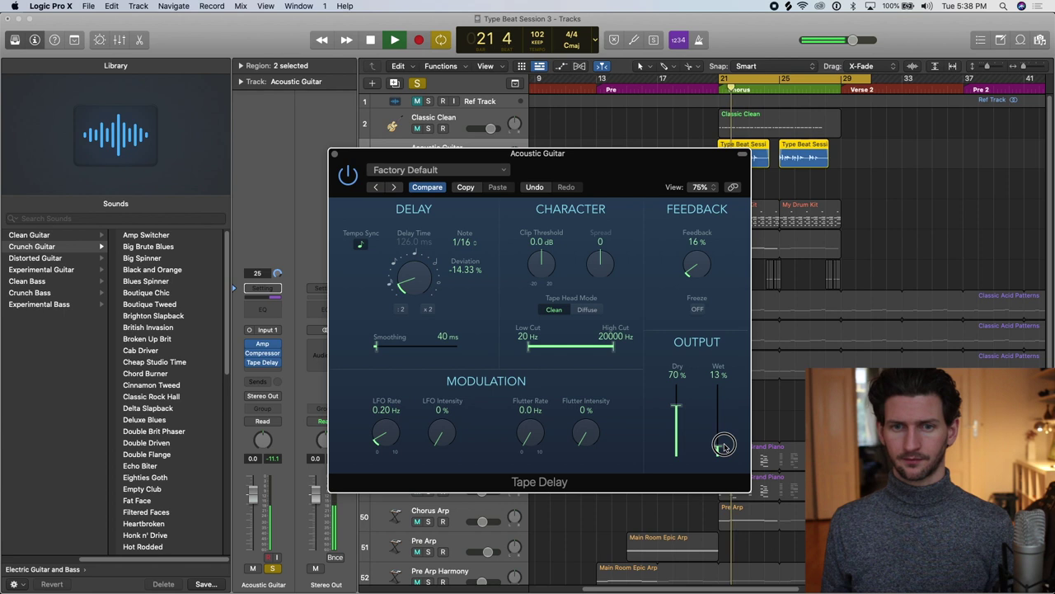
{"action": "left_click", "coordinate": [334, 155]}
{"action": "key", "text": "space"}
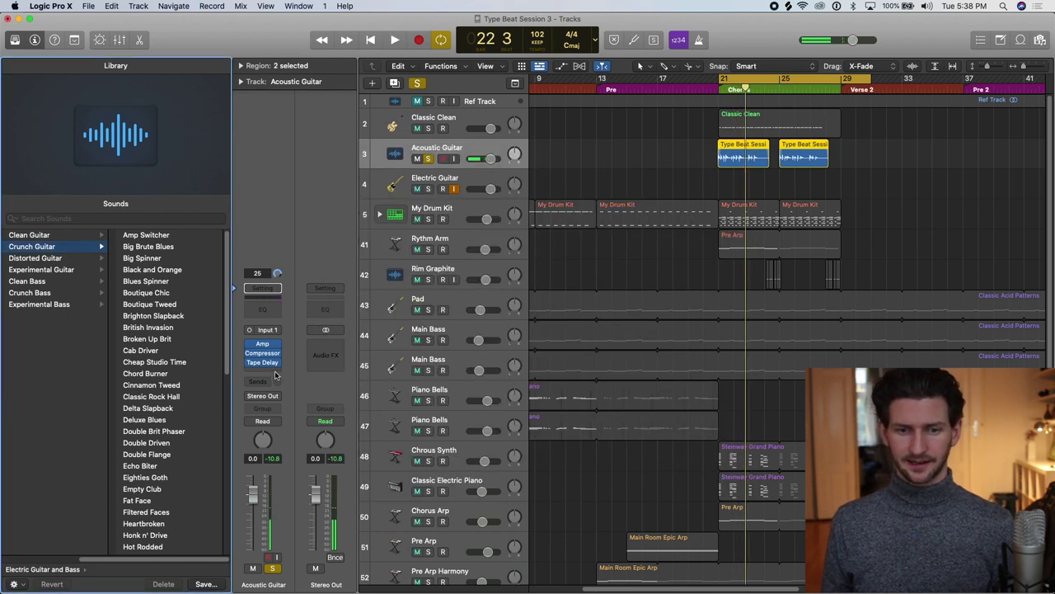
- Add a Channel EQ after the Tape Delay and cut the guitar's low frequencies
{"action": "left_click", "coordinate": [276, 372]}
{"action": "mouse_move", "coordinate": [272, 391]}
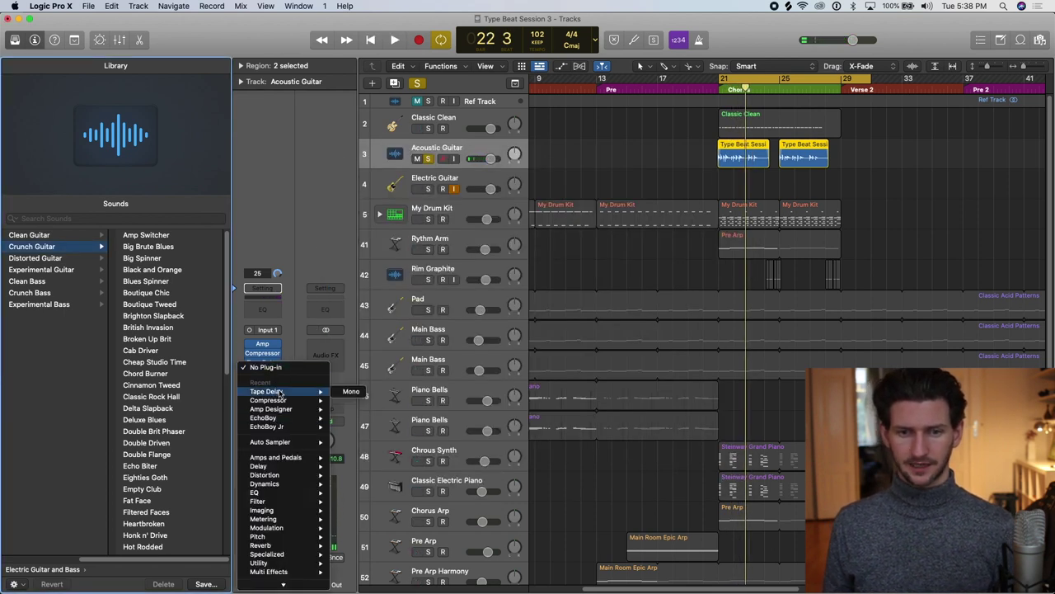
{"action": "left_click", "coordinate": [346, 391]}
{"action": "left_click", "coordinate": [272, 311]}
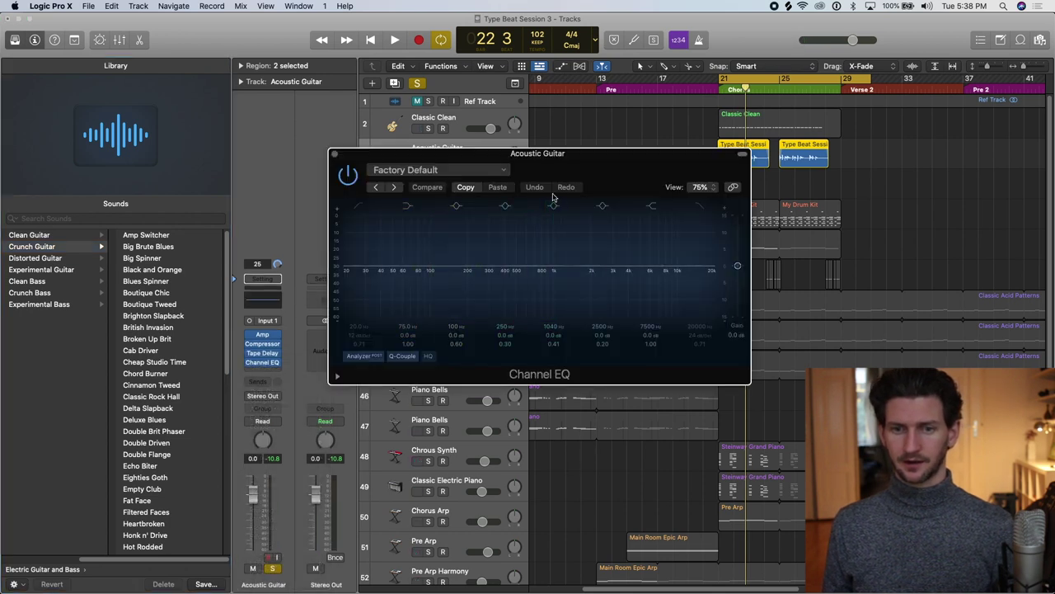
{"action": "left_click_drag", "start_coordinate": [356, 207], "coordinate": [487, 255]}
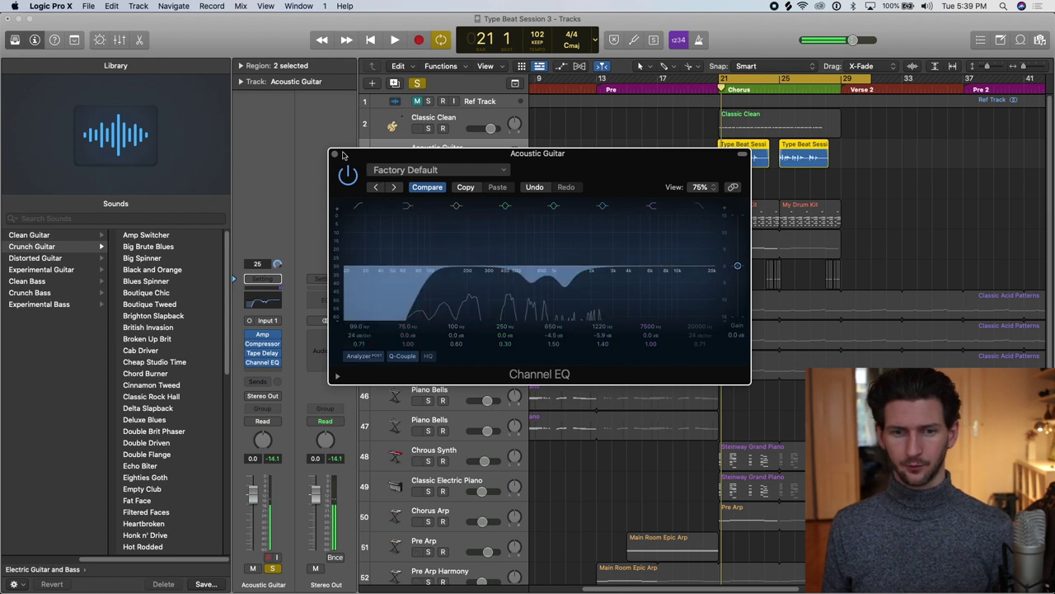
{"action": "left_click", "coordinate": [334, 154]}
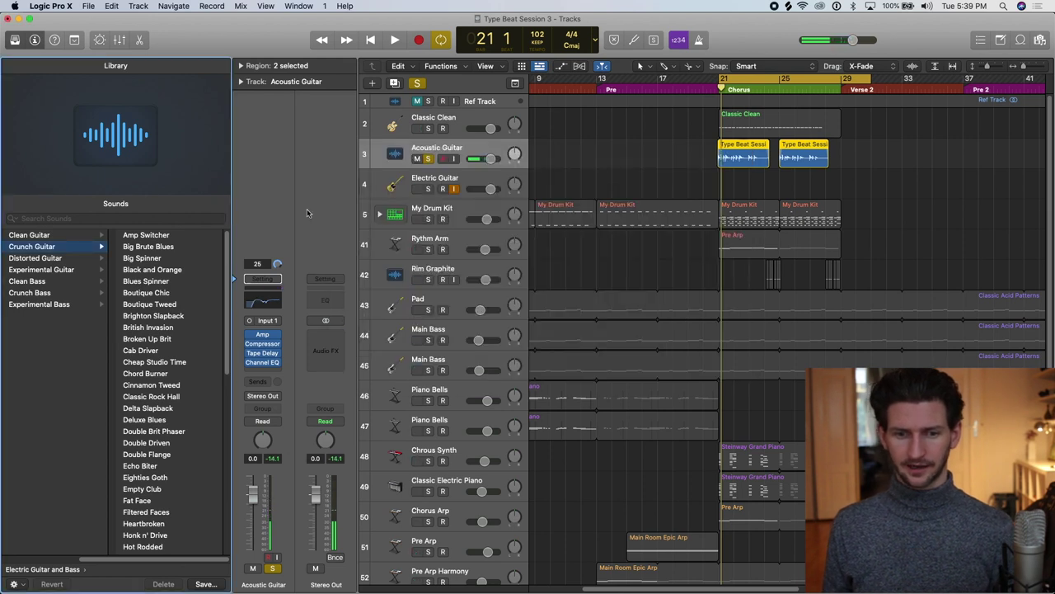
- Send the guitar via Bus 10 to the Little Plate reverb at about -8.1 dB and play it back
{"action": "left_click", "coordinate": [272, 373]}
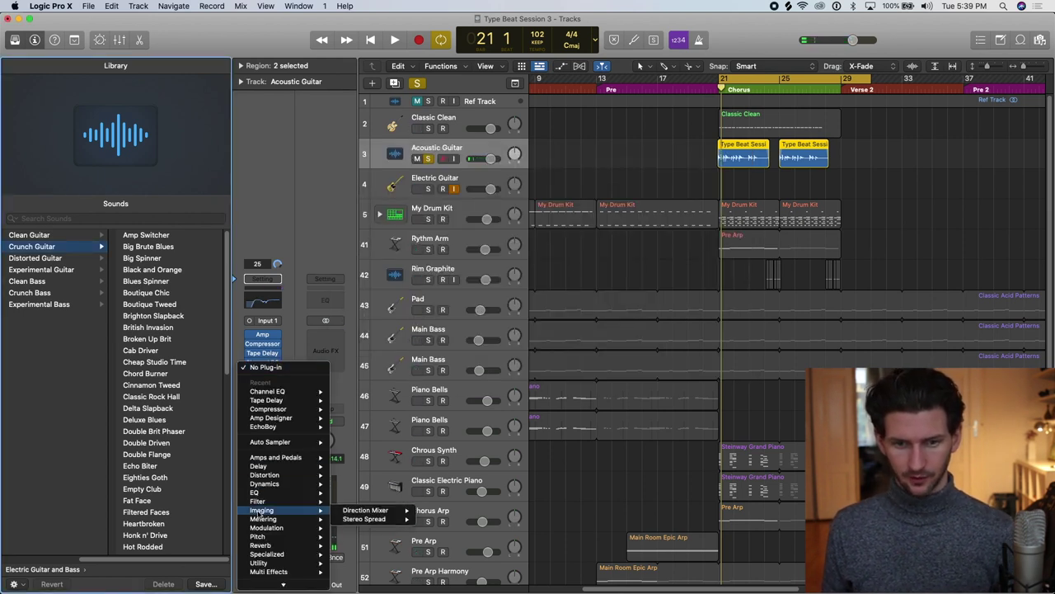
{"action": "mouse_move", "coordinate": [288, 429]}
{"action": "key", "text": "Escape"}
{"action": "left_click", "coordinate": [267, 393]}
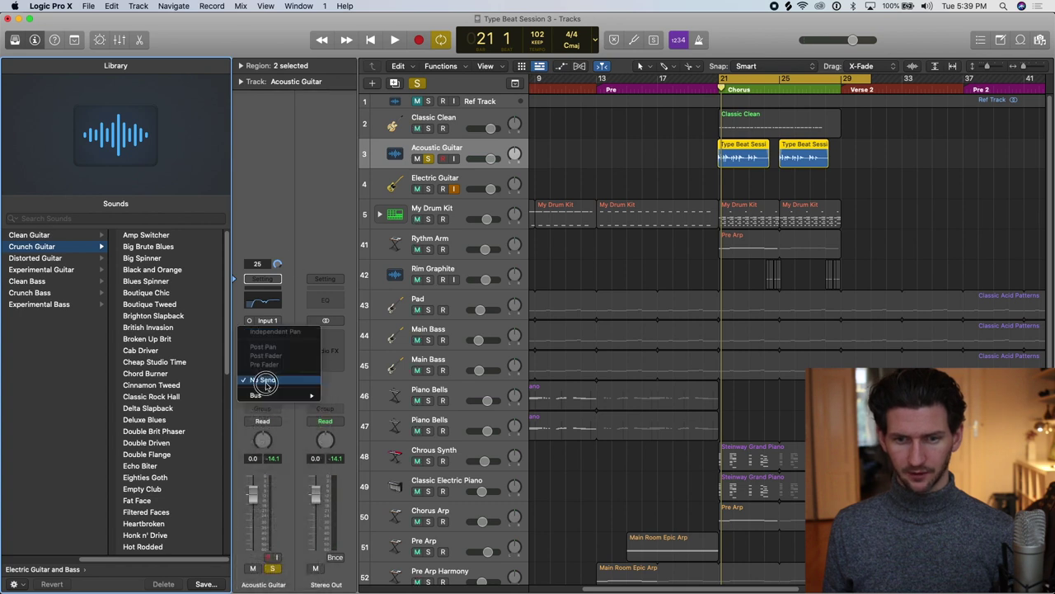
{"action": "mouse_move", "coordinate": [266, 393]}
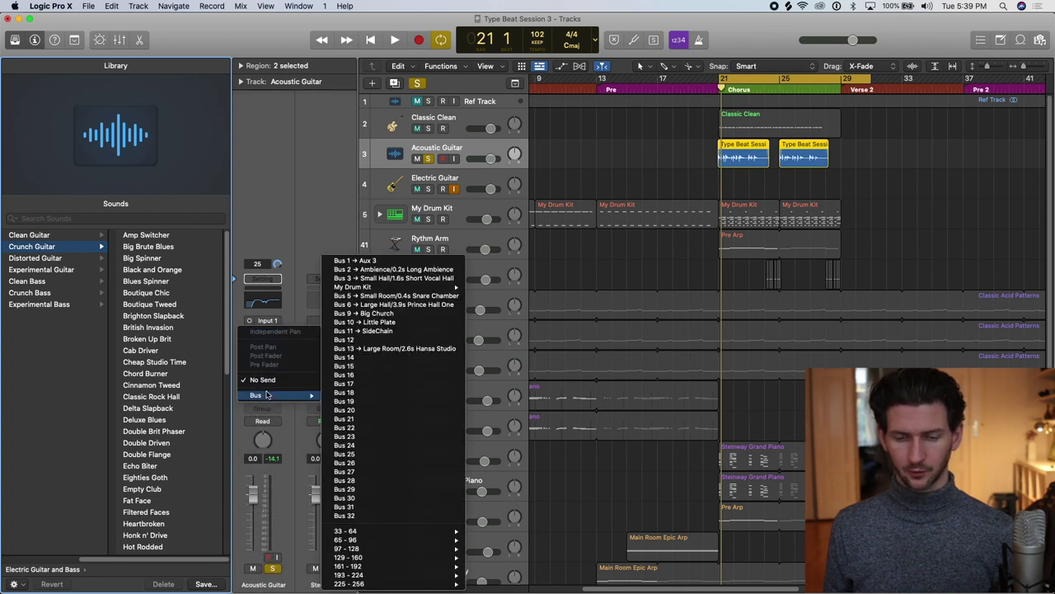
{"action": "left_click", "coordinate": [366, 327]}
{"action": "left_click", "coordinate": [326, 328]}
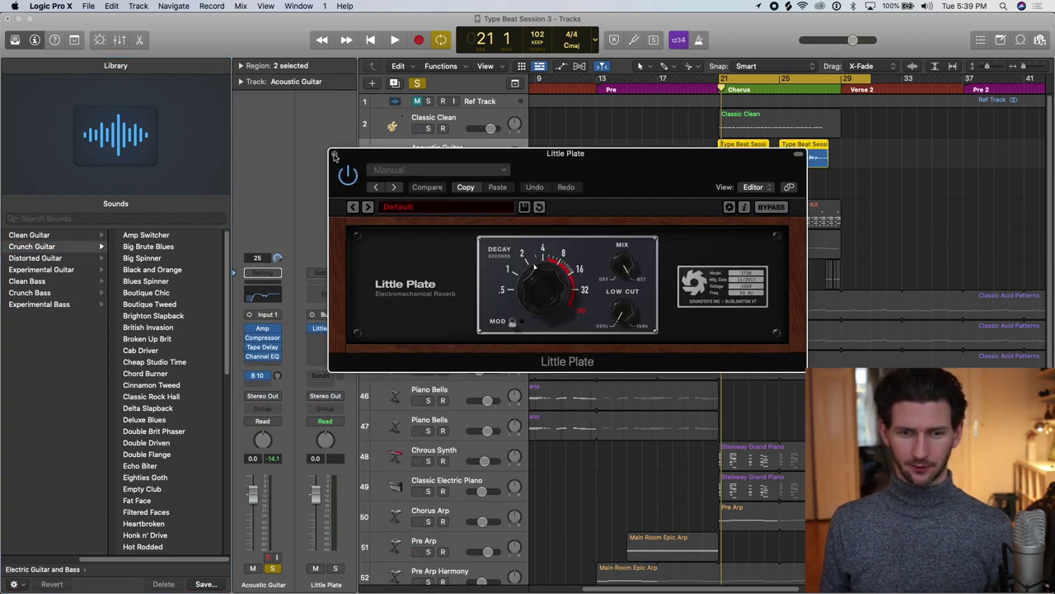
{"action": "left_click", "coordinate": [335, 156]}
{"action": "left_click_drag", "start_coordinate": [279, 376], "coordinate": [299, 356]}
{"action": "key", "text": "space"}
{"action": "key", "text": "space"}
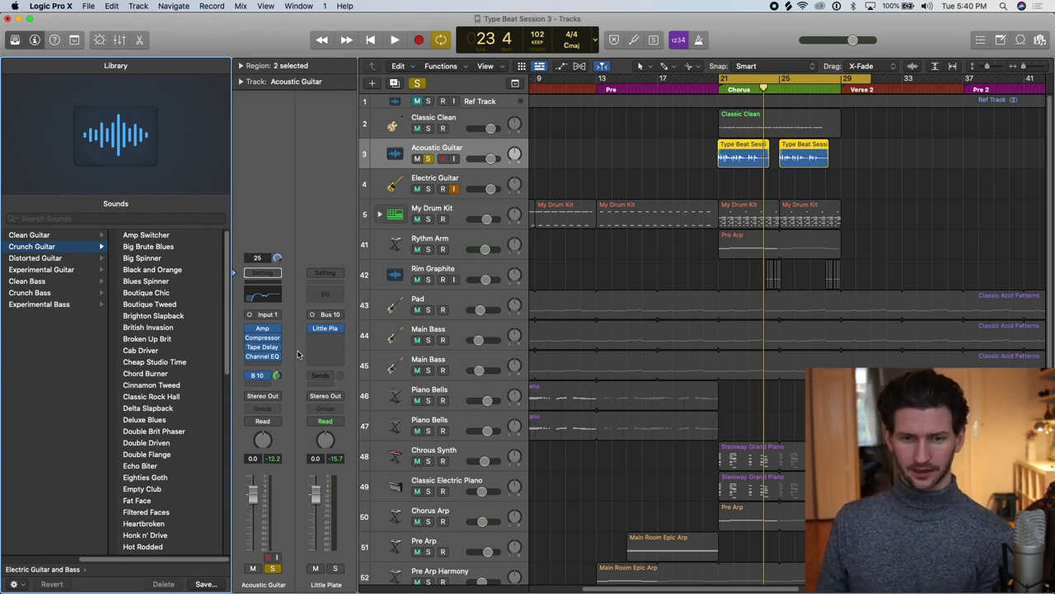
- Insert a mono Pedalboard on the guitar and move its window up and left
{"action": "left_click", "coordinate": [266, 365]}
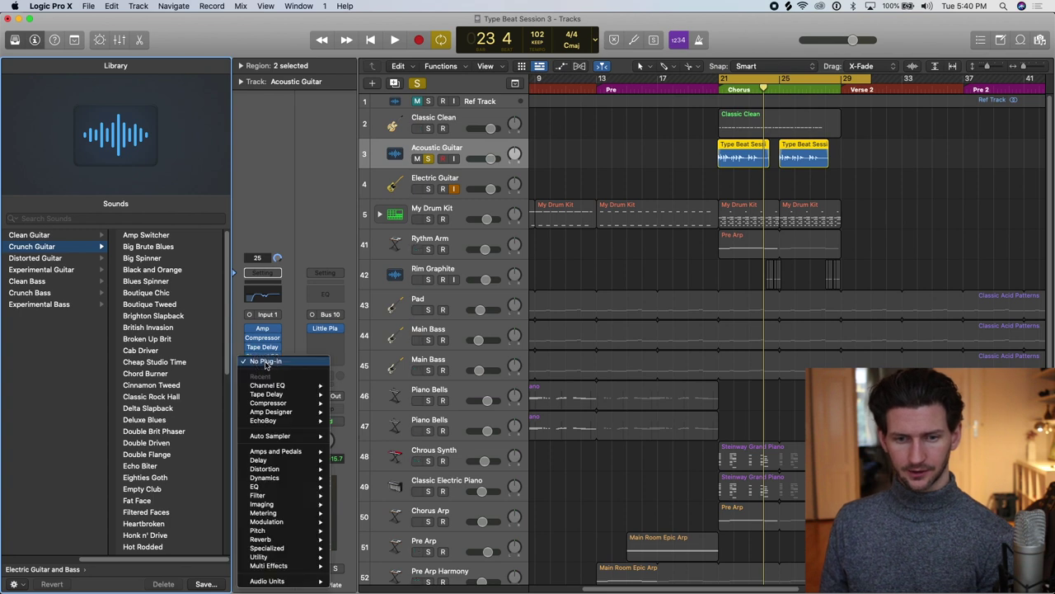
{"action": "mouse_move", "coordinate": [319, 455]}
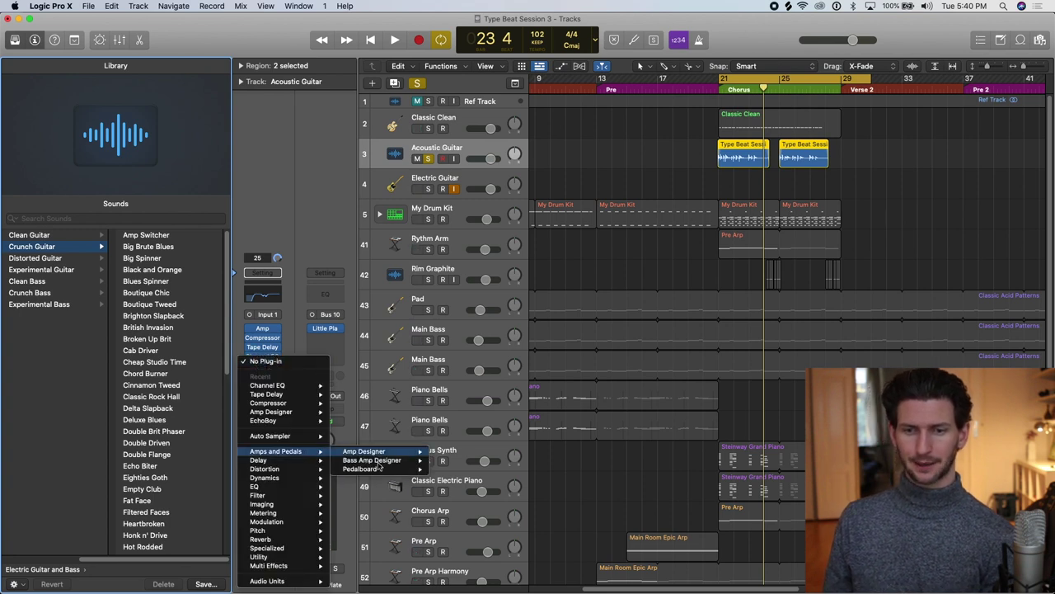
{"action": "mouse_move", "coordinate": [408, 469]}
{"action": "left_click", "coordinate": [451, 469]}
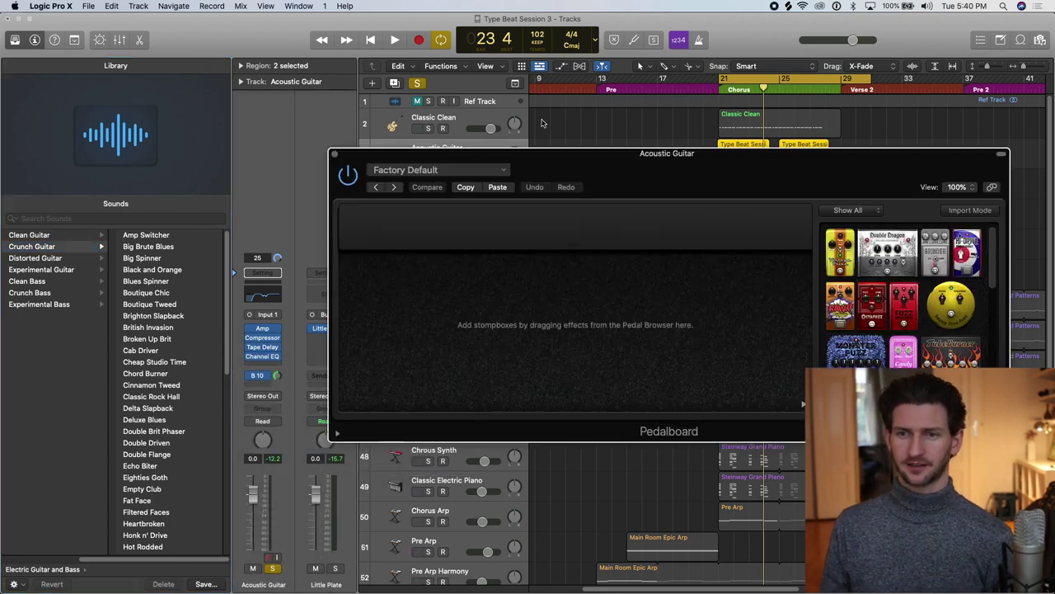
{"action": "left_click_drag", "start_coordinate": [725, 165], "coordinate": [451, 88]}
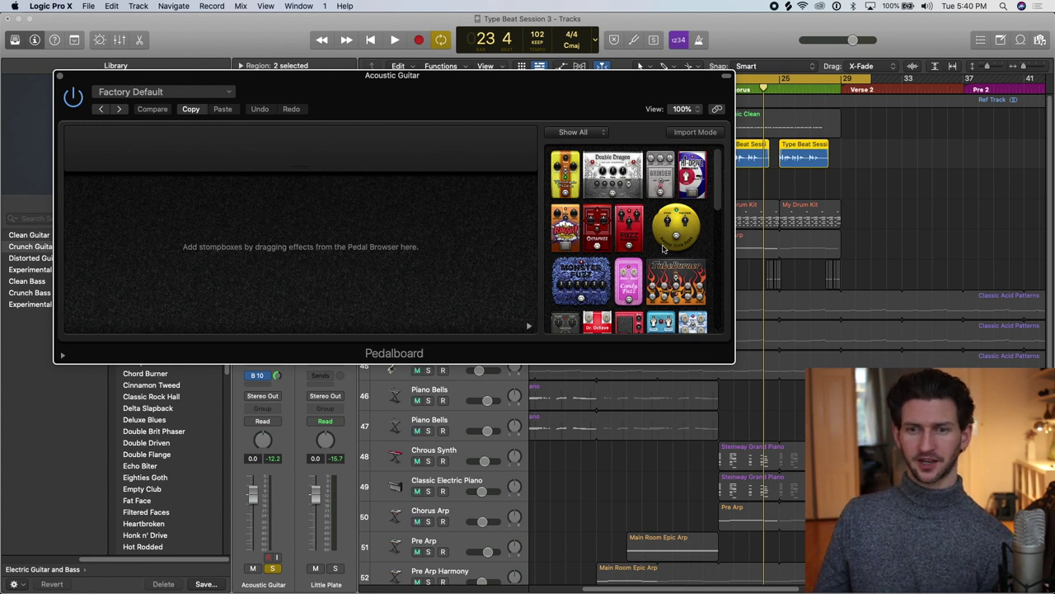
- Add Vintage Drive, Double Dragon, Grinder, Happy Face Fuzz and Tube Burner pedals to the board
{"action": "left_click_drag", "start_coordinate": [565, 188], "coordinate": [299, 222]}
{"action": "left_click_drag", "start_coordinate": [612, 175], "coordinate": [304, 240]}
{"action": "left_click_drag", "start_coordinate": [659, 189], "coordinate": [416, 247]}
{"action": "left_click_drag", "start_coordinate": [676, 224], "coordinate": [466, 252]}
{"action": "left_click_drag", "start_coordinate": [647, 303], "coordinate": [462, 247]}
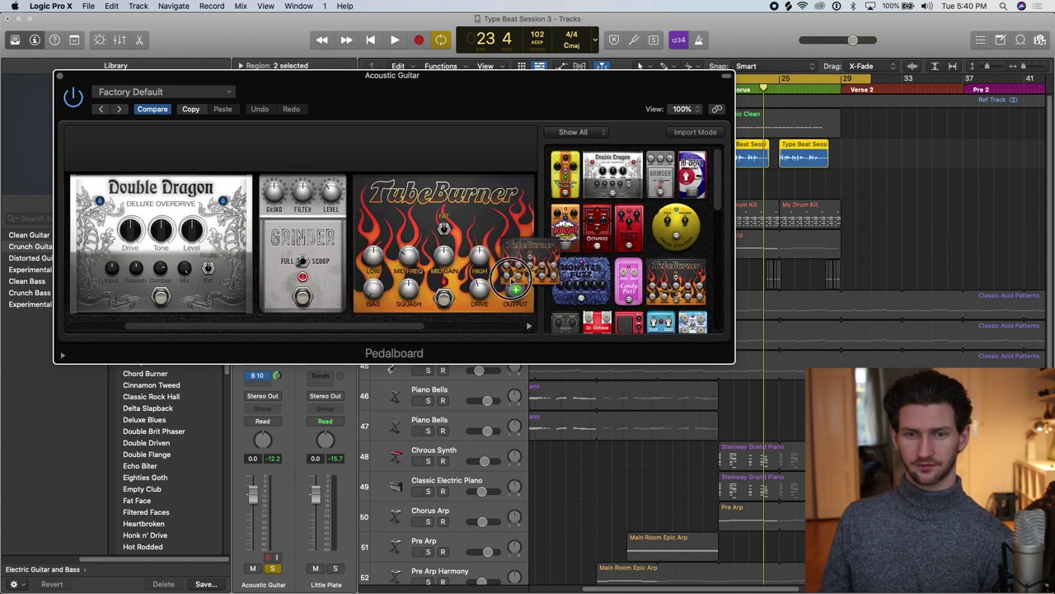
{"action": "scroll", "coordinate": [306, 330], "scroll_direction": "left", "scroll_amount": 5}
{"action": "scroll", "coordinate": [330, 288], "scroll_direction": "right", "scroll_amount": 5}
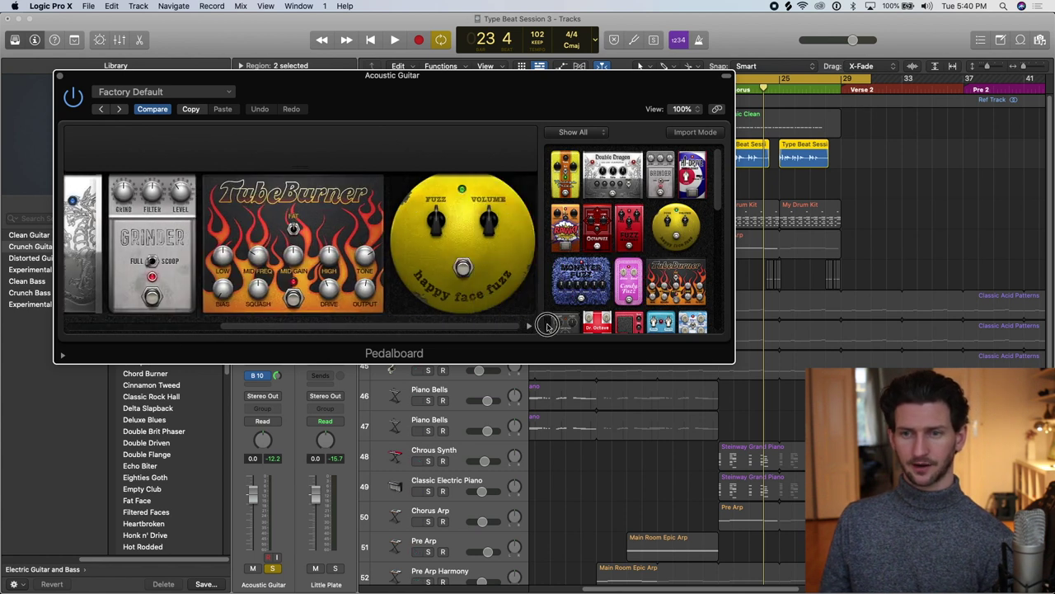
{"action": "scroll", "coordinate": [371, 272], "scroll_direction": "left", "scroll_amount": 5}
- Delete all five pedals, then place a Fuzz Machine on the empty board
{"action": "left_click", "coordinate": [402, 263]}
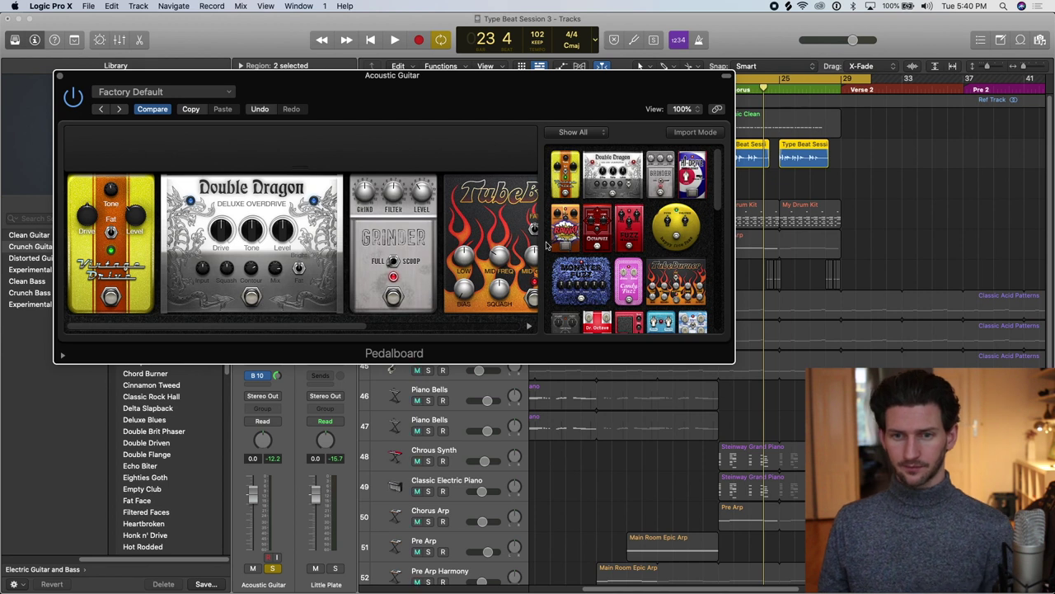
{"action": "left_click", "coordinate": [401, 238]}
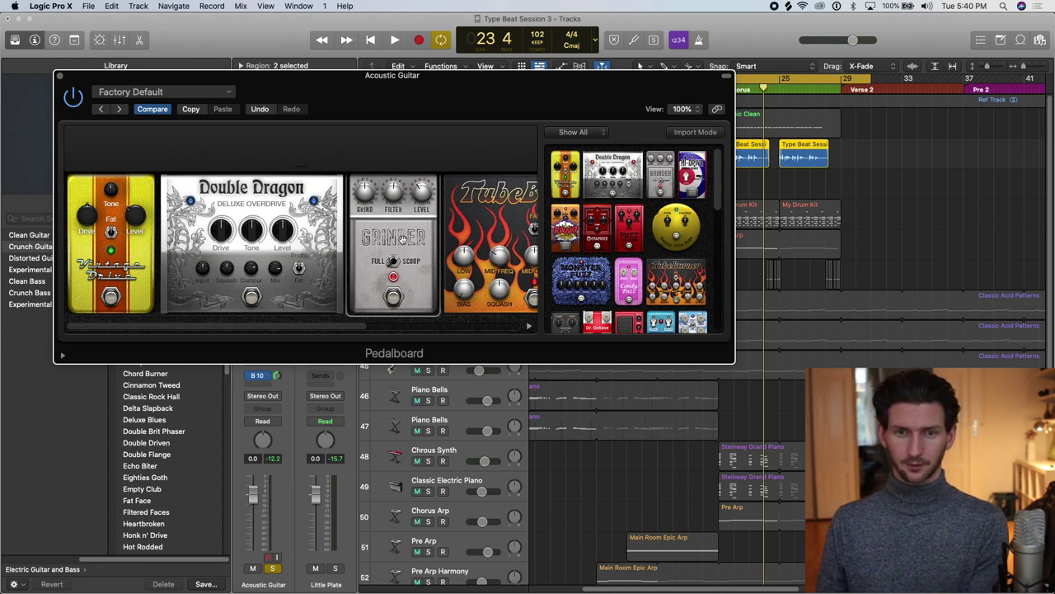
{"action": "key", "text": "Delete"}
{"action": "left_click", "coordinate": [332, 240]}
{"action": "key", "text": "Delete"}
{"action": "left_click", "coordinate": [297, 245]}
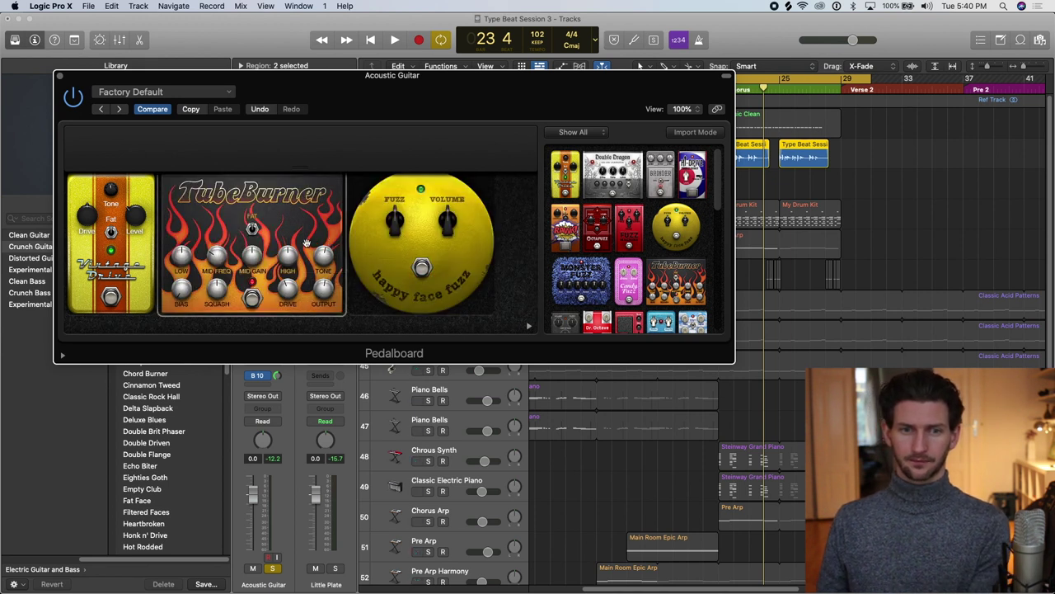
{"action": "key", "text": "Delete"}
{"action": "left_click", "coordinate": [265, 244]}
{"action": "key", "text": "Delete"}
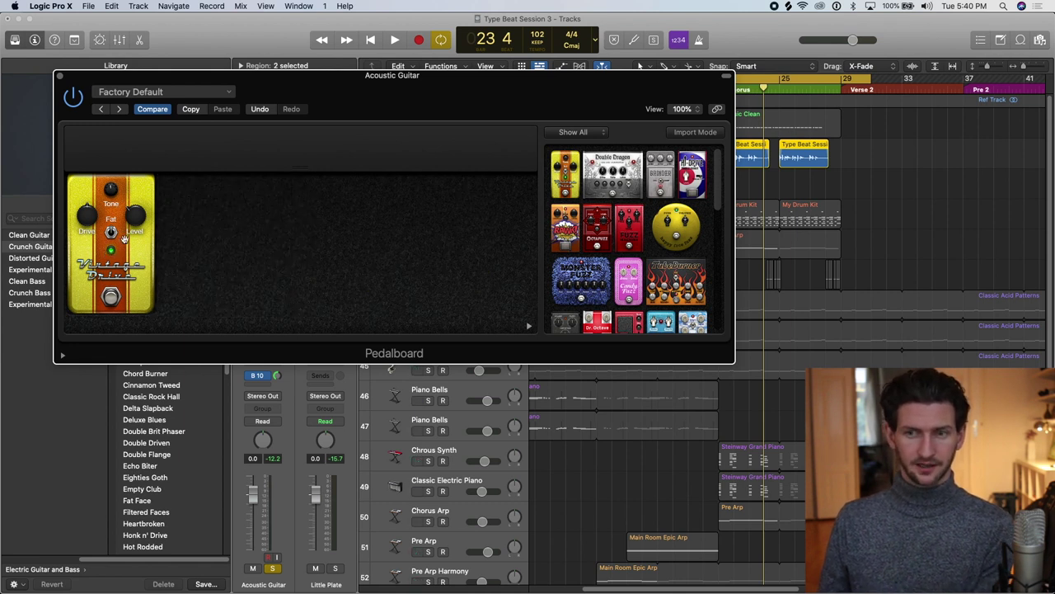
{"action": "left_click", "coordinate": [124, 239]}
{"action": "key", "text": "Delete"}
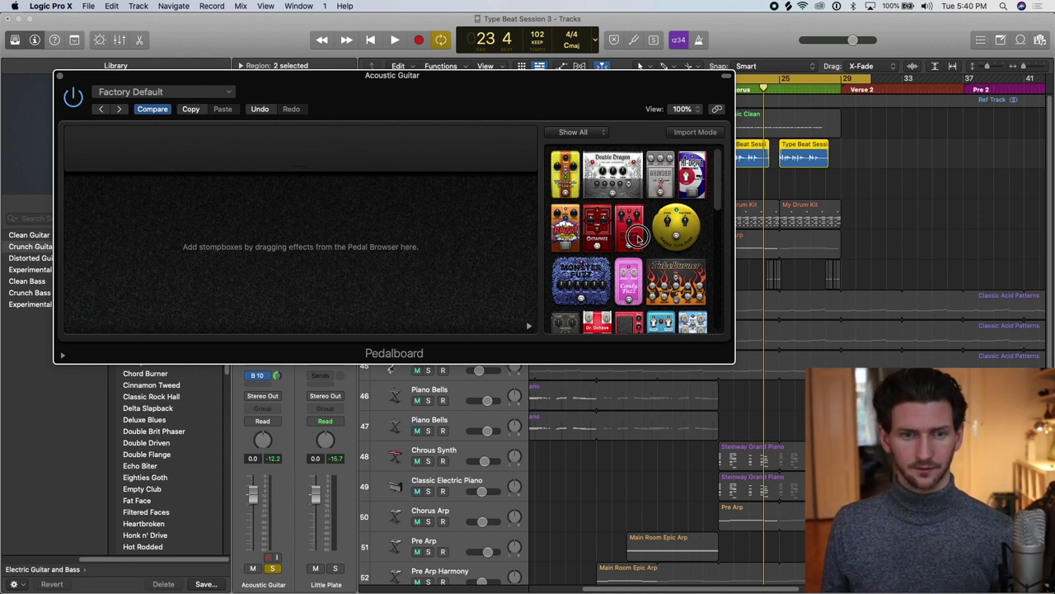
{"action": "left_click_drag", "start_coordinate": [637, 239], "coordinate": [195, 243]}
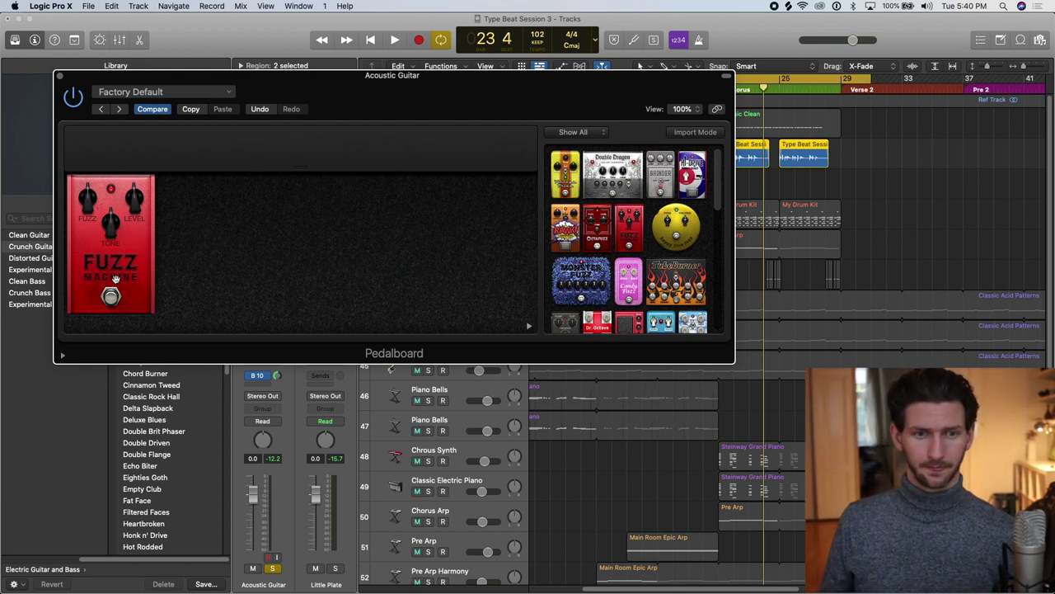
- Play the song and turn the Fuzz Machine's tone down to about 0.13
{"action": "key", "text": "space"}
{"action": "mouse_move", "coordinate": [89, 218]}
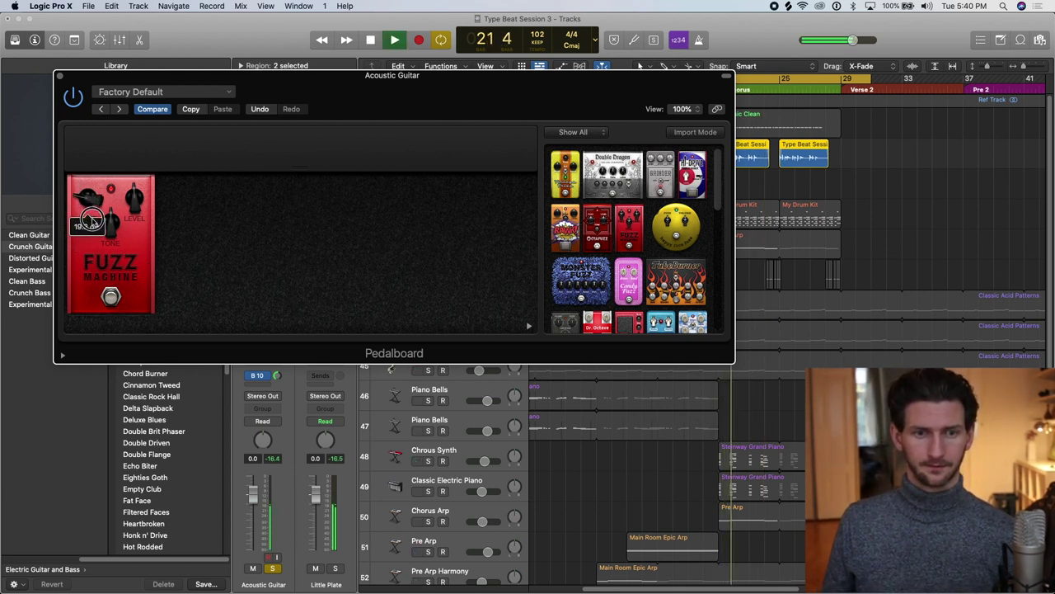
{"action": "mouse_move", "coordinate": [113, 232]}
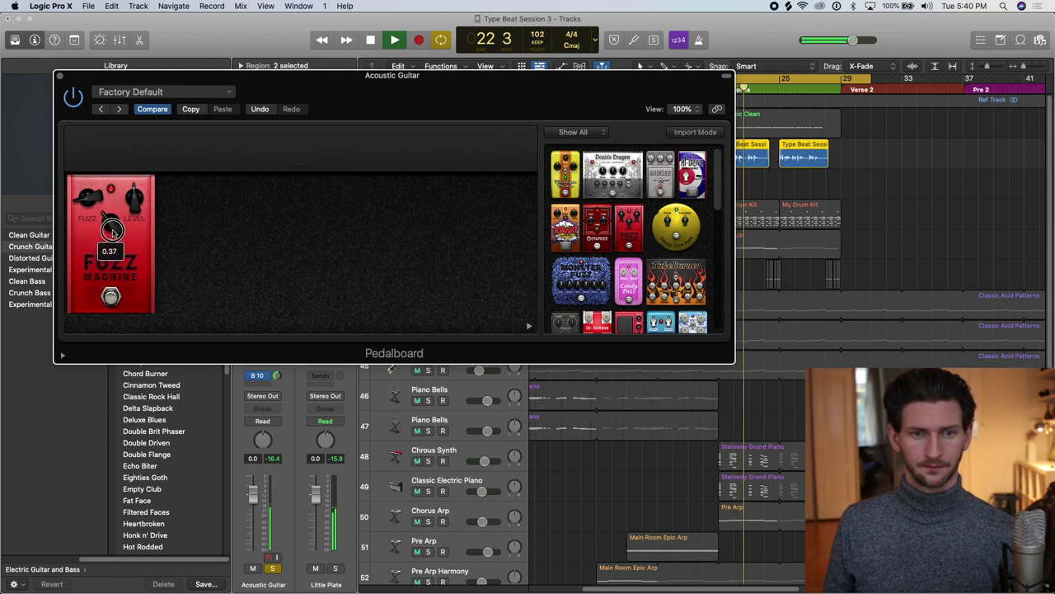
{"action": "left_click_drag", "start_coordinate": [113, 232], "coordinate": [115, 251]}
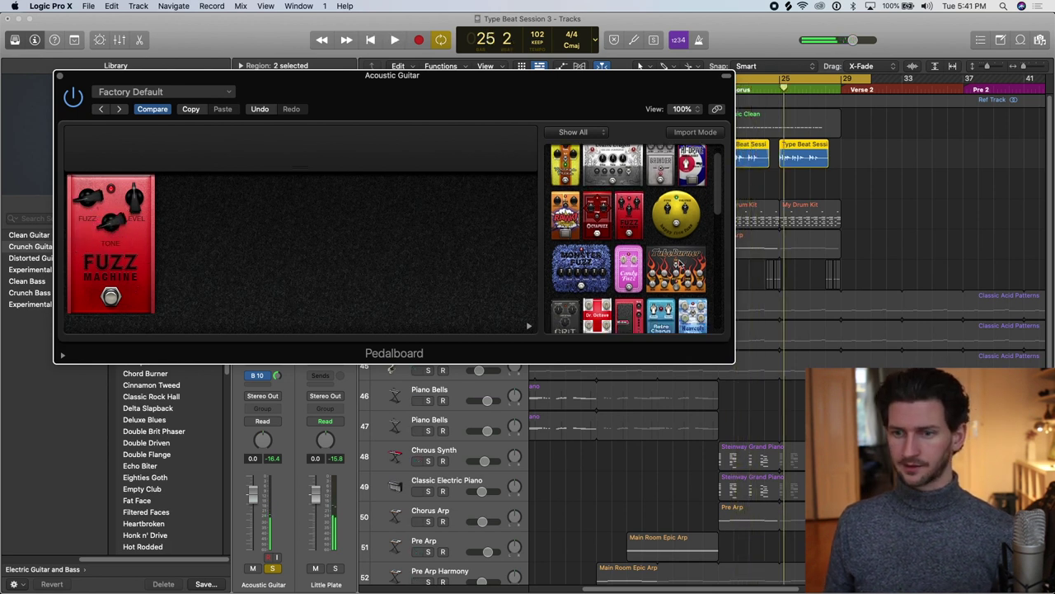
- Add a Retro Chorus after the Fuzz Machine and adjust its rate while listening
{"action": "scroll", "coordinate": [676, 262], "scroll_direction": "down", "scroll_amount": 3}
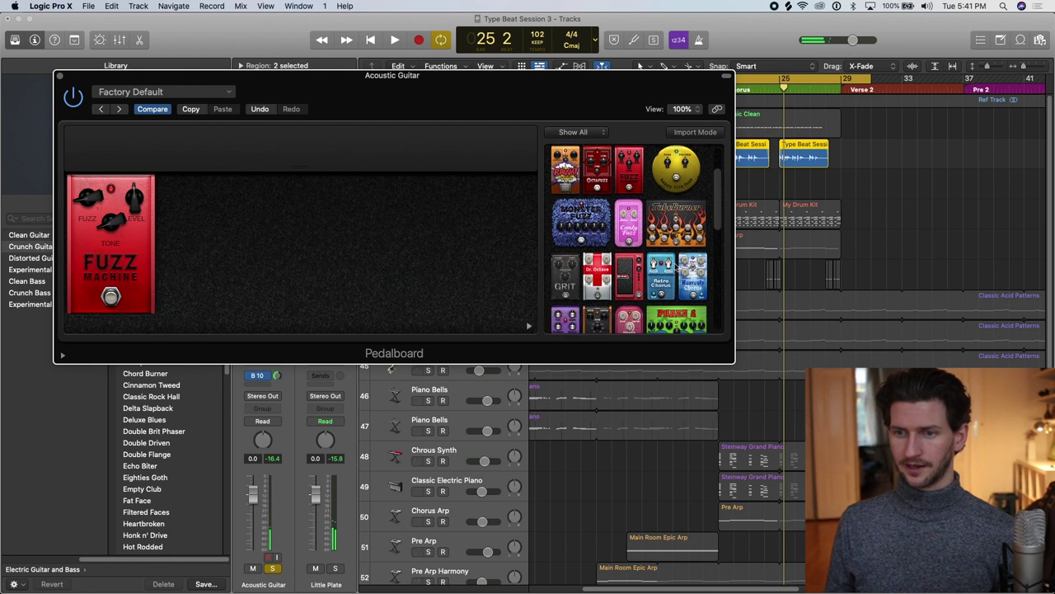
{"action": "left_click_drag", "start_coordinate": [666, 250], "coordinate": [309, 242]}
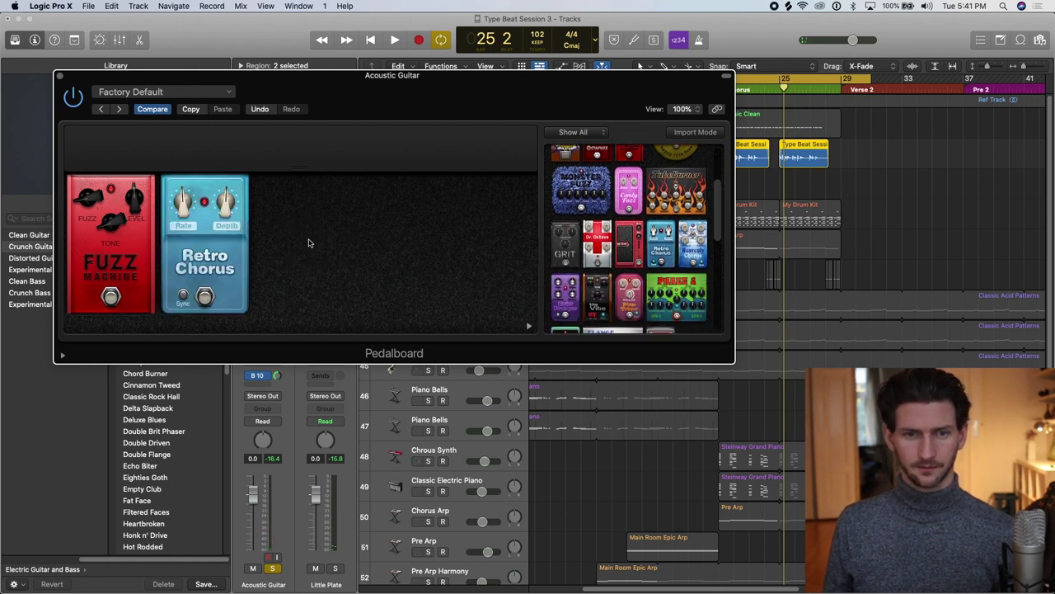
{"action": "key", "text": "space"}
{"action": "left_click_drag", "start_coordinate": [185, 204], "coordinate": [232, 216]}
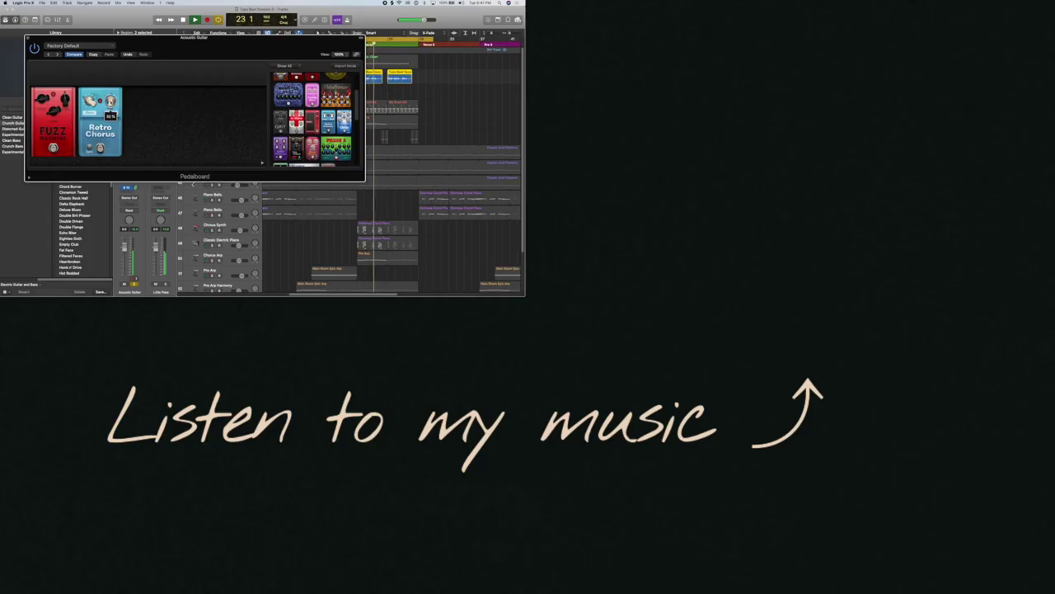